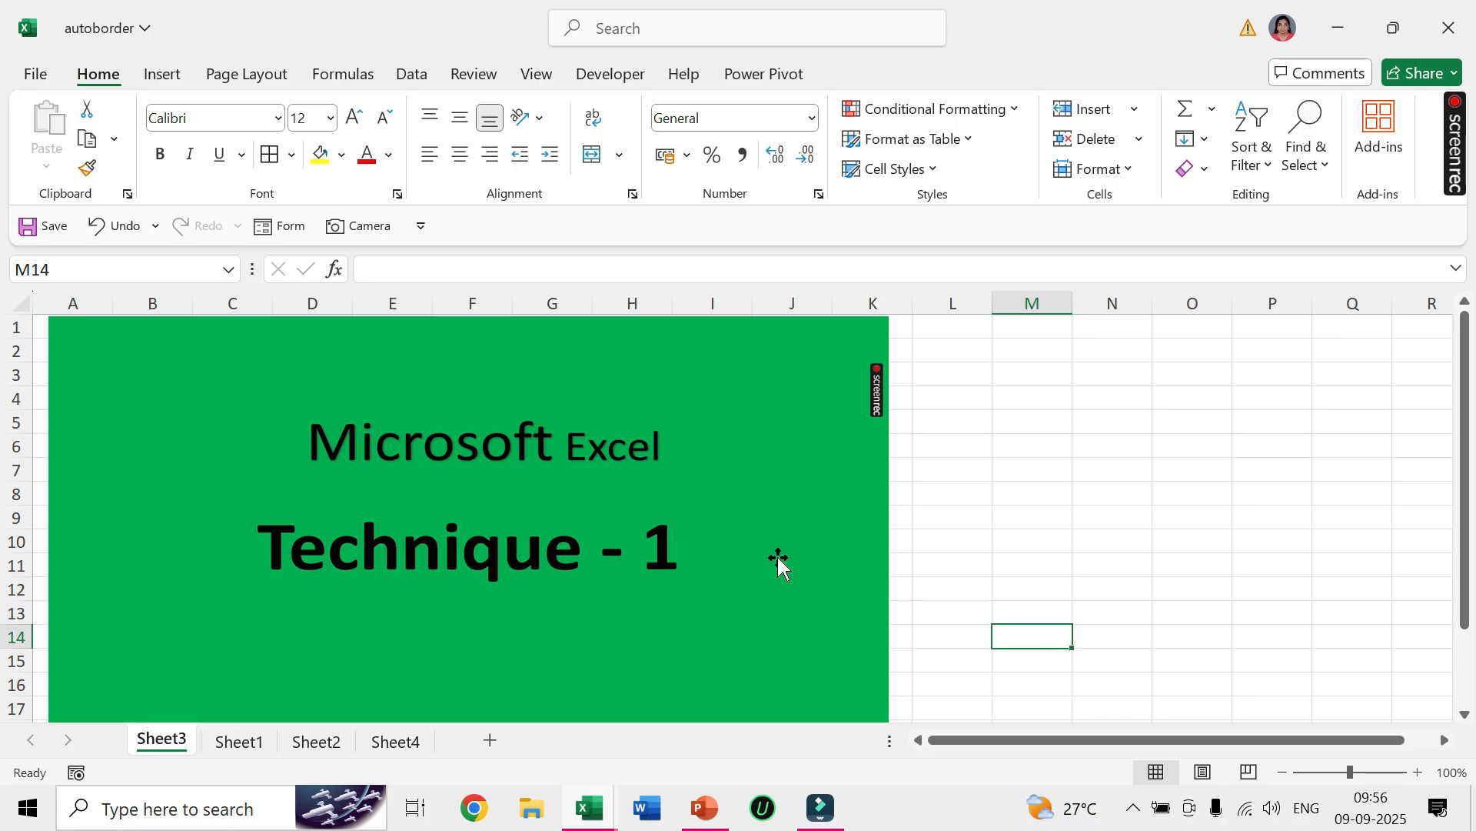
Apply all borders to the item table in A1:D5 on Sheet1.
{"action": "left_click", "coordinate": [256, 743]}
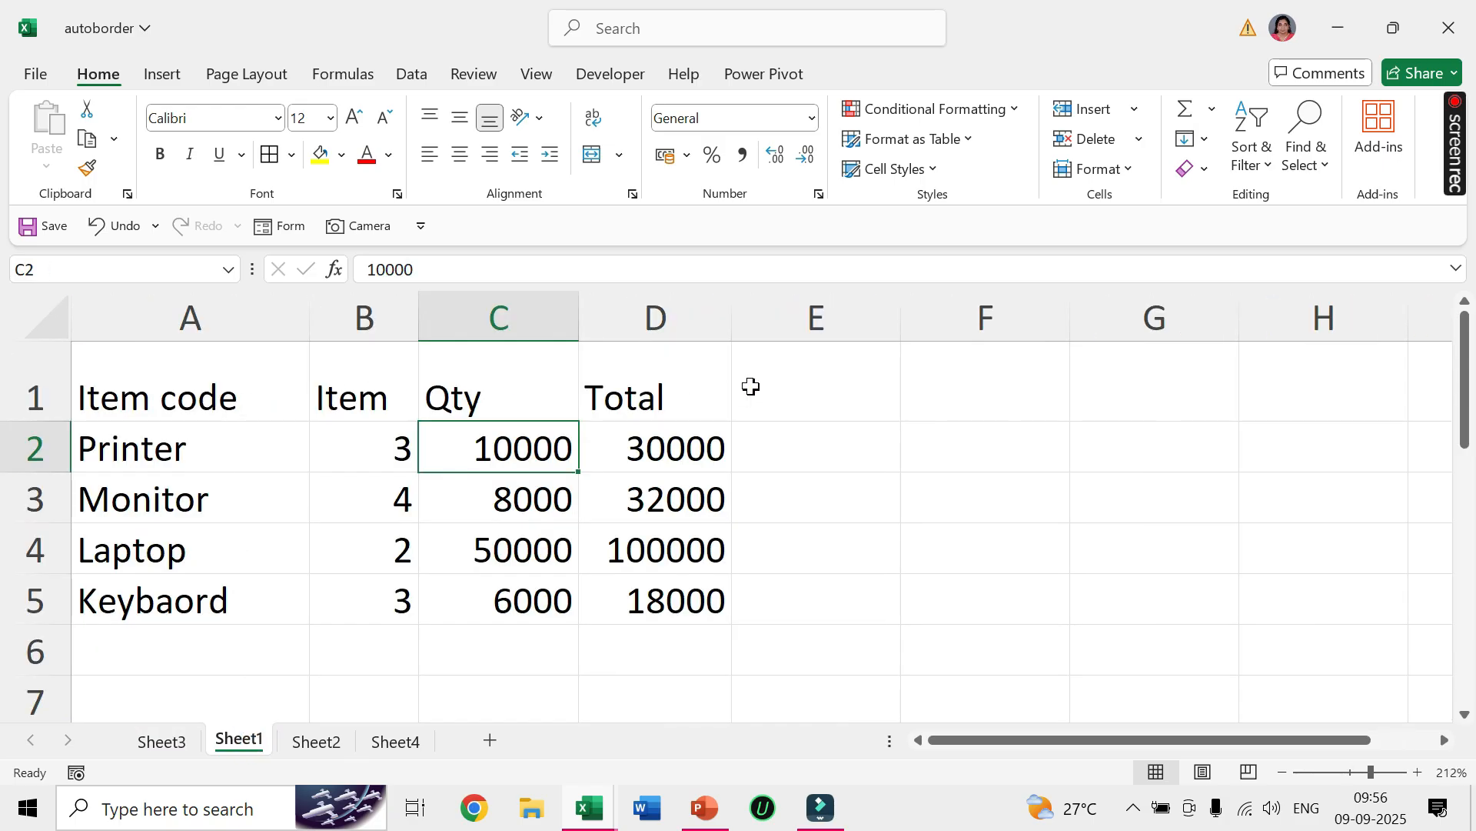
{"action": "left_click_drag", "start_coordinate": [175, 392], "coordinate": [653, 604]}
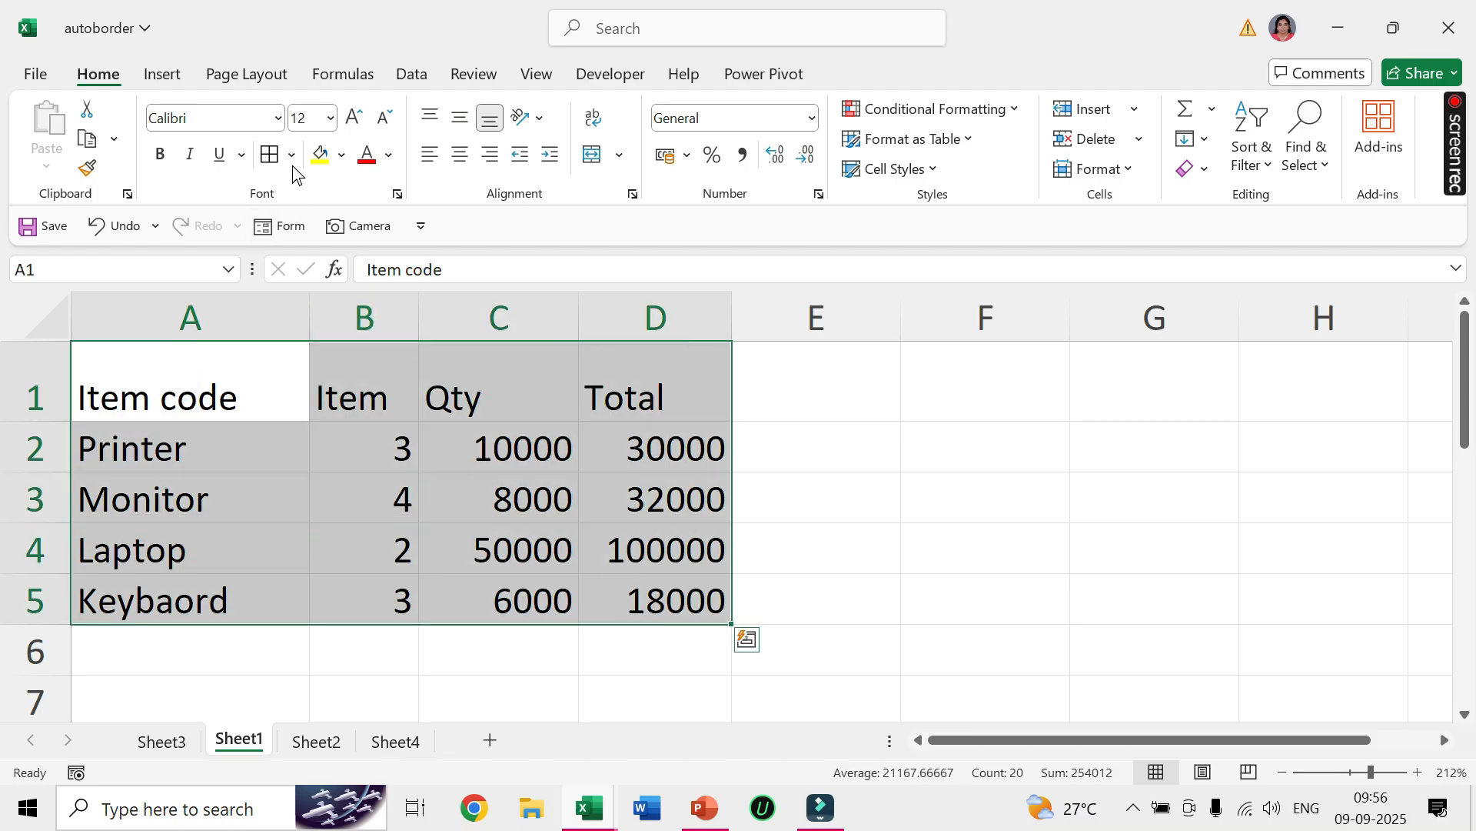
{"action": "left_click", "coordinate": [293, 156]}
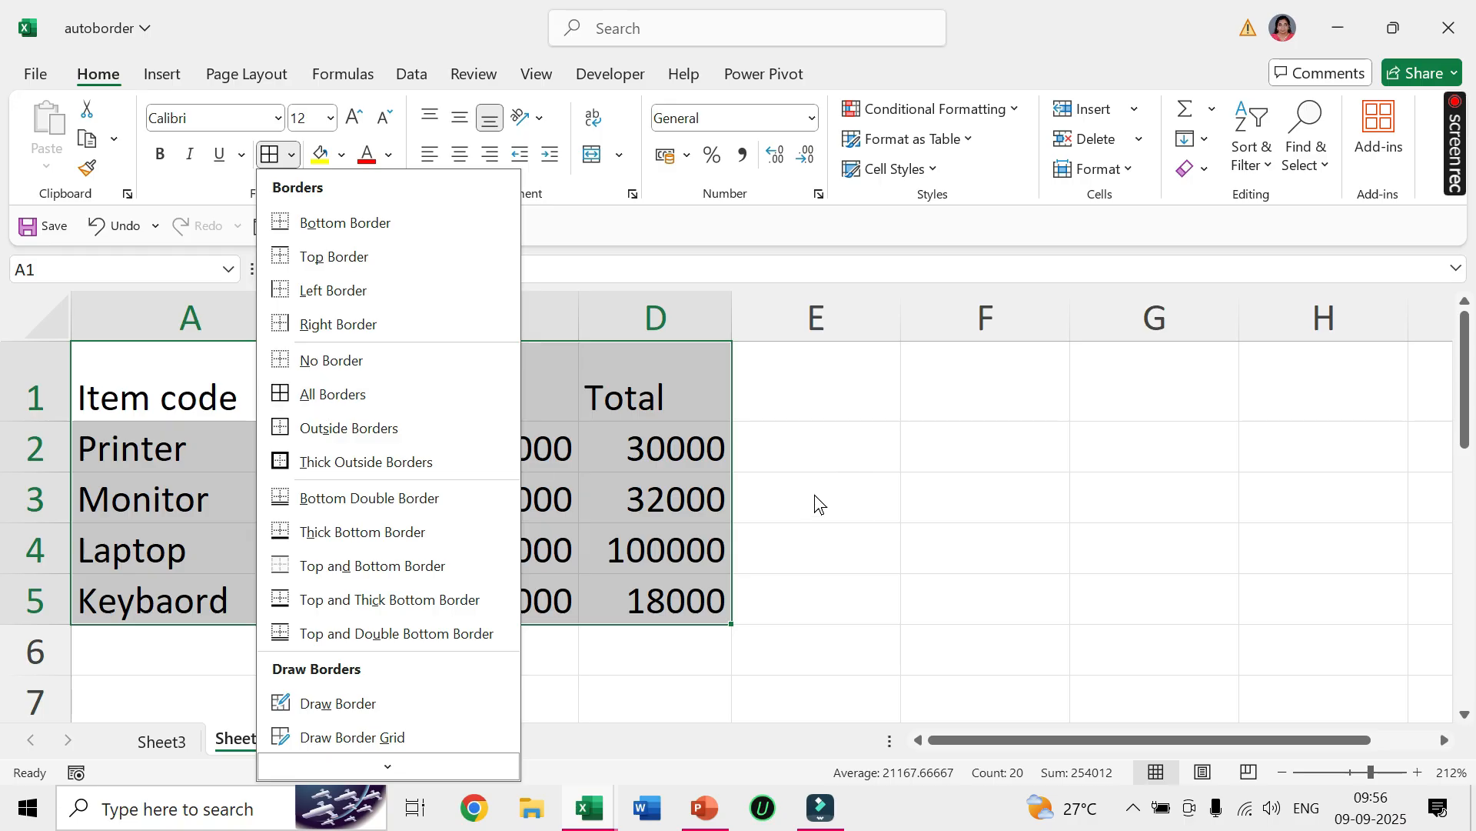
{"action": "left_click", "coordinate": [335, 403]}
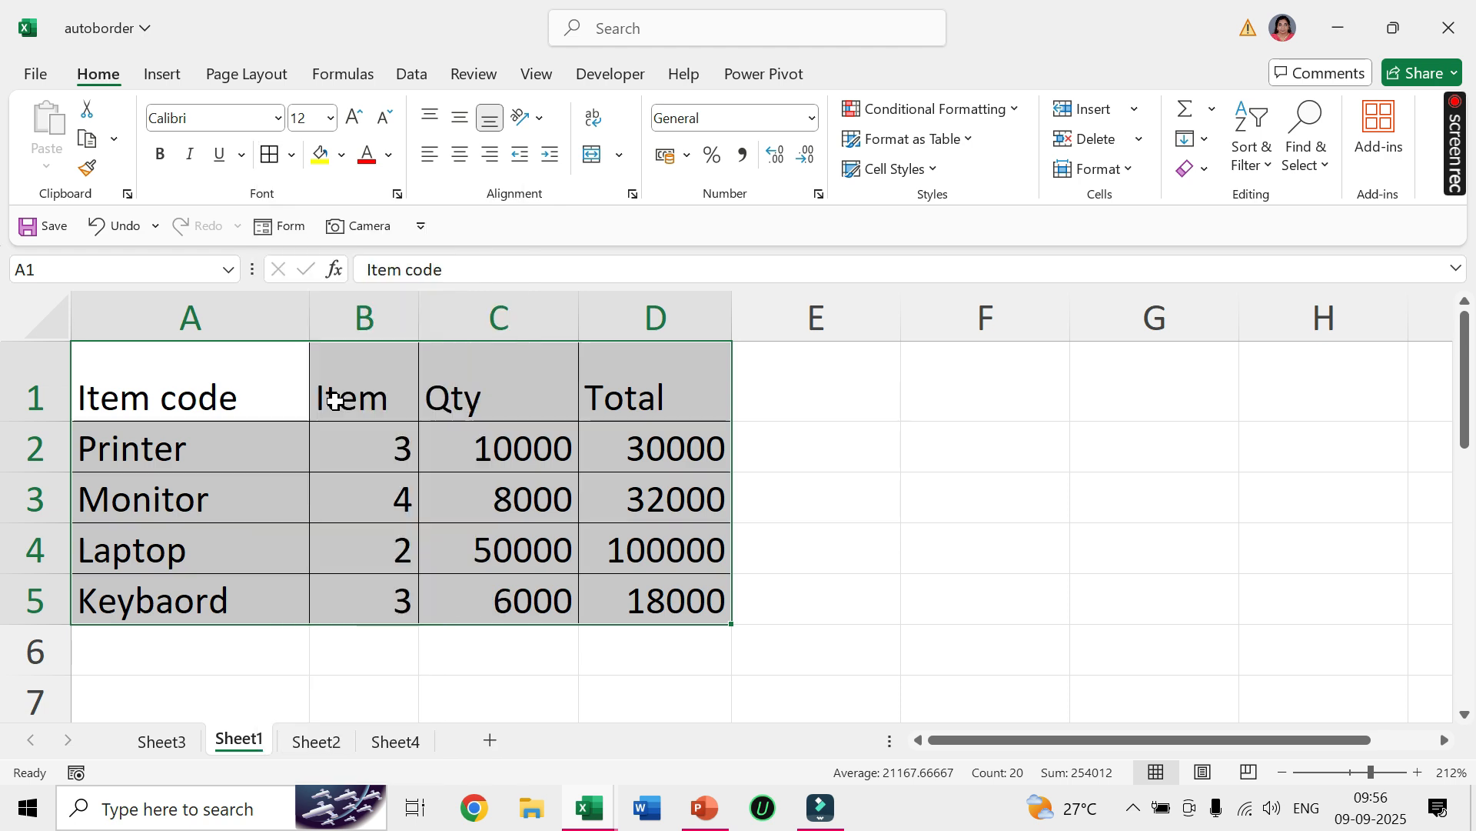
Make the text of the item table A1:D5 bold and set its font size to 14.
{"action": "left_click", "coordinate": [163, 160]}
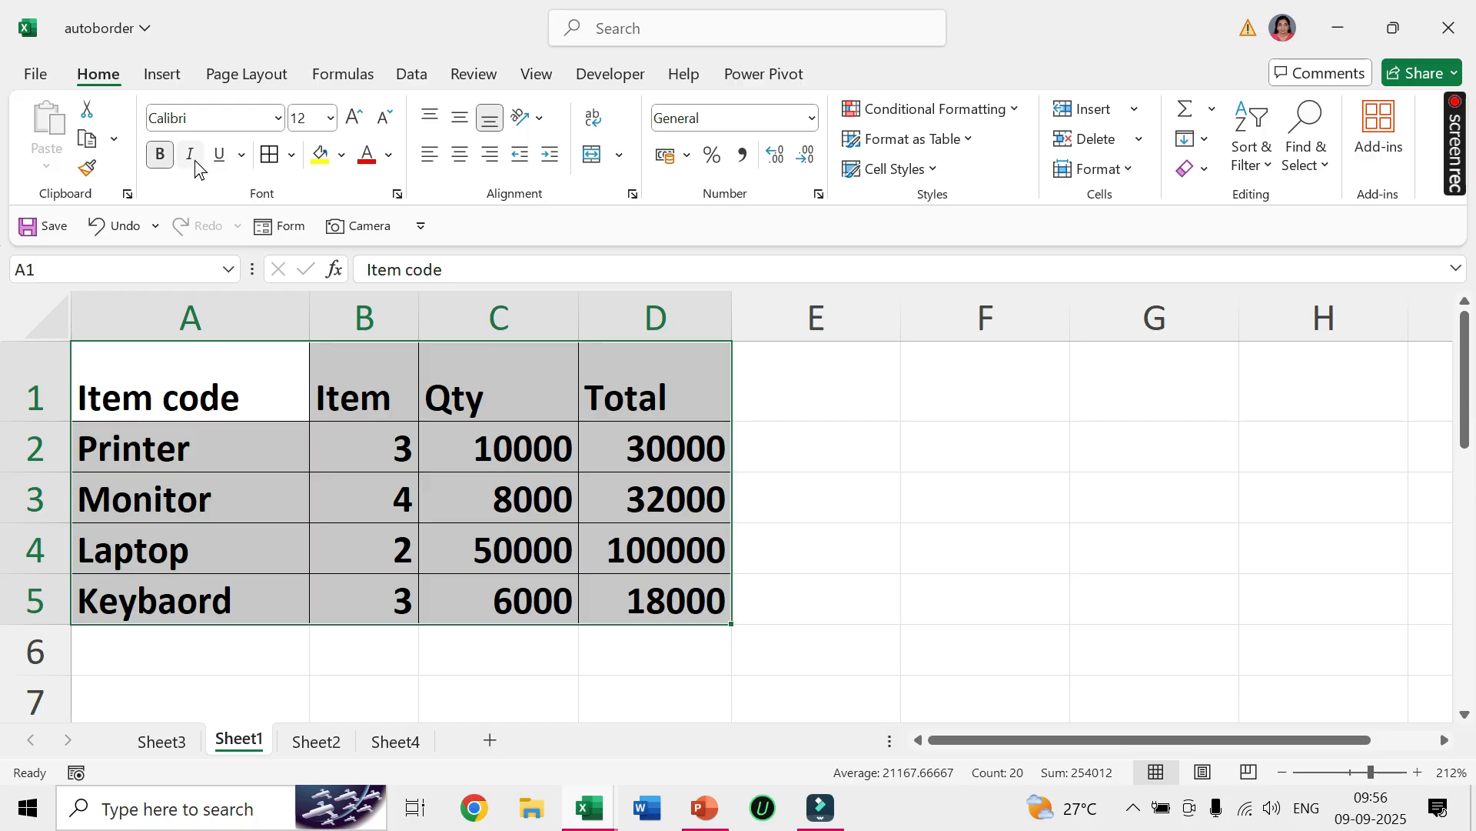
{"action": "left_click", "coordinate": [353, 119]}
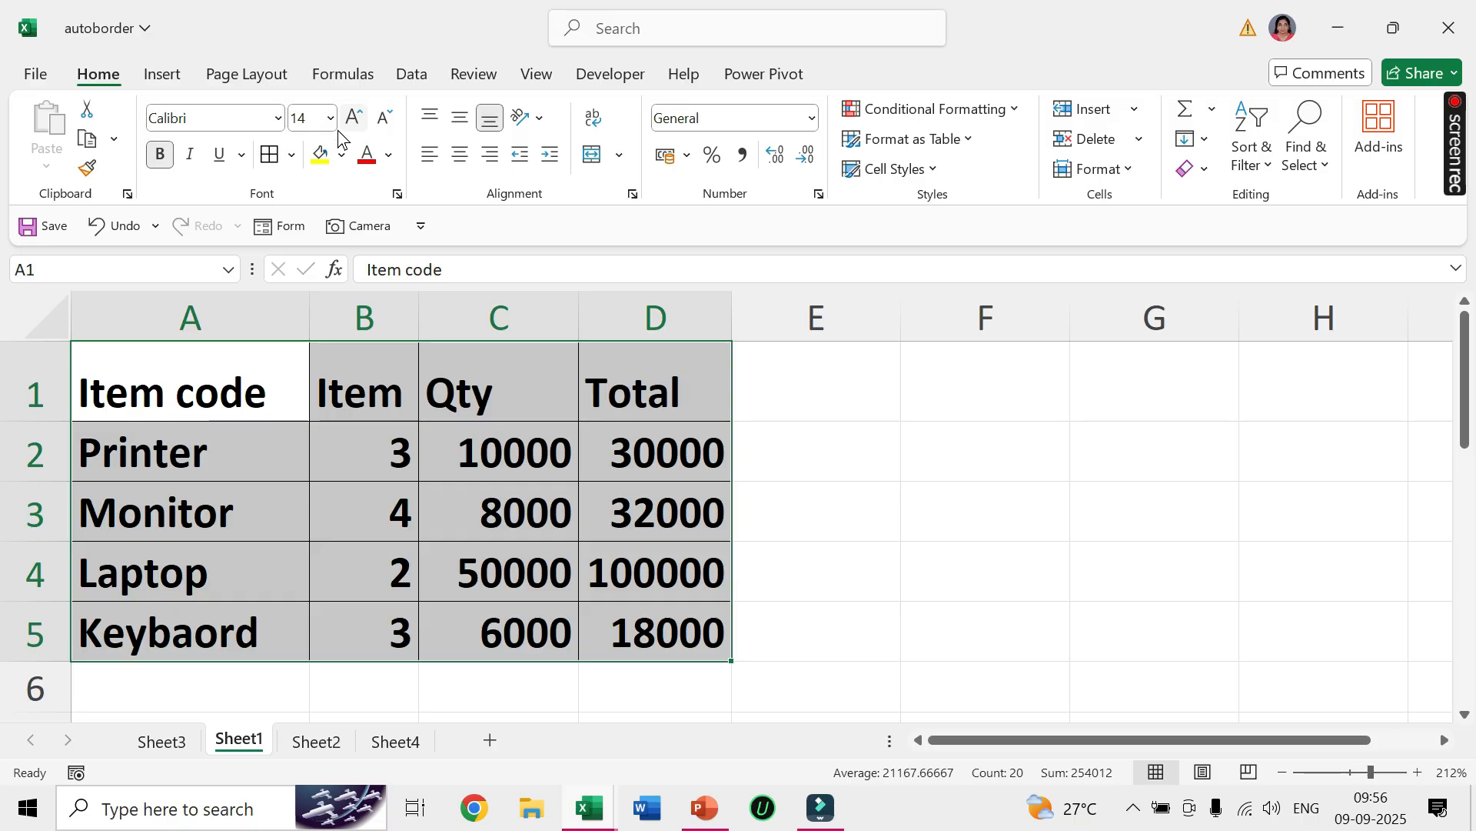
{"action": "left_click", "coordinate": [846, 537]}
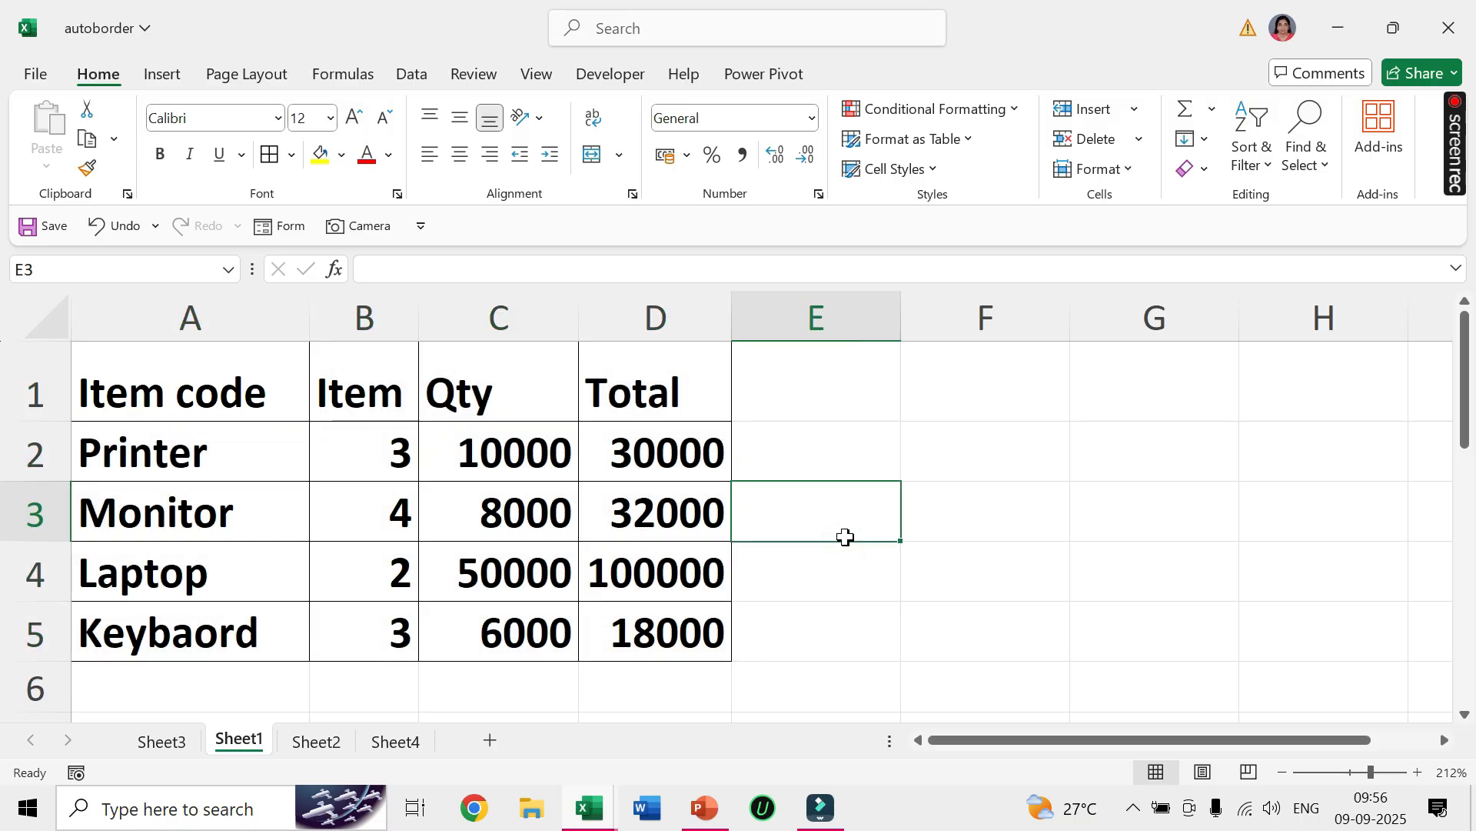
{"action": "left_click", "coordinate": [117, 694]}
{"action": "left_click_drag", "start_coordinate": [142, 730], "coordinate": [194, 639]}
{"action": "left_click", "coordinate": [175, 561]}
{"action": "left_click_drag", "start_coordinate": [187, 490], "coordinate": [627, 701]}
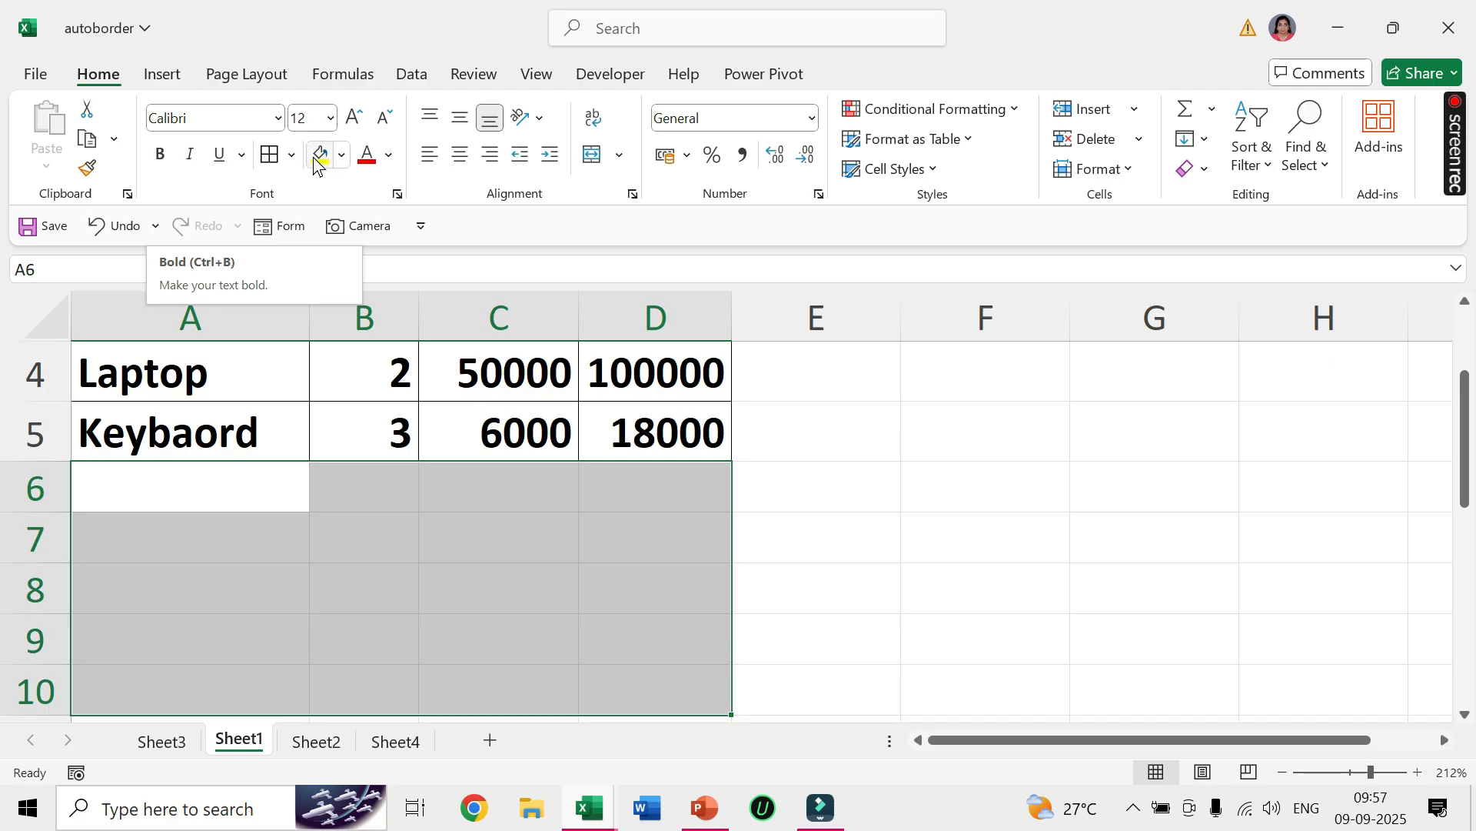
{"action": "left_click", "coordinate": [788, 552]}
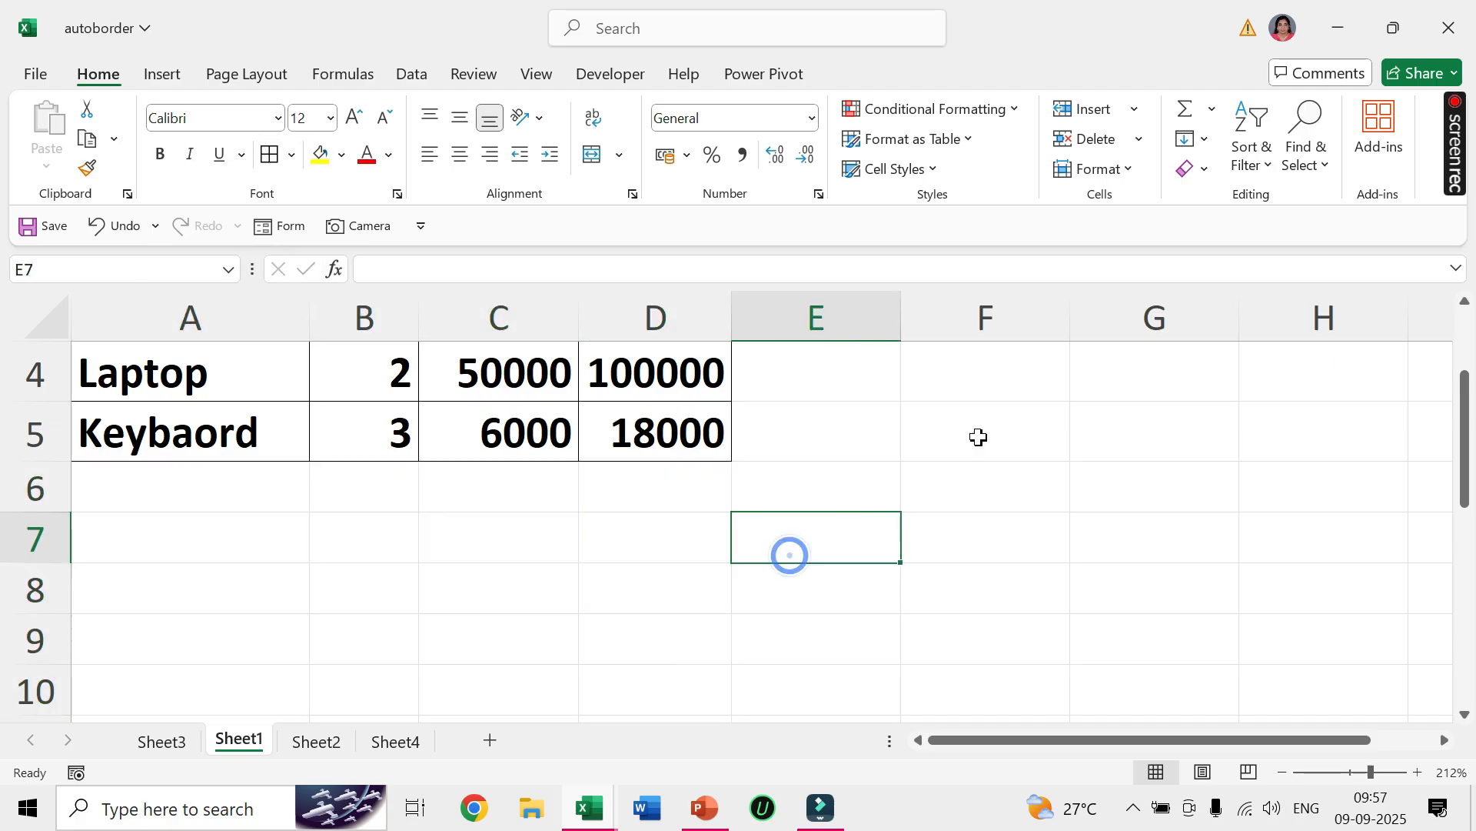
{"action": "left_click_drag", "start_coordinate": [1464, 498], "coordinate": [1464, 440]}
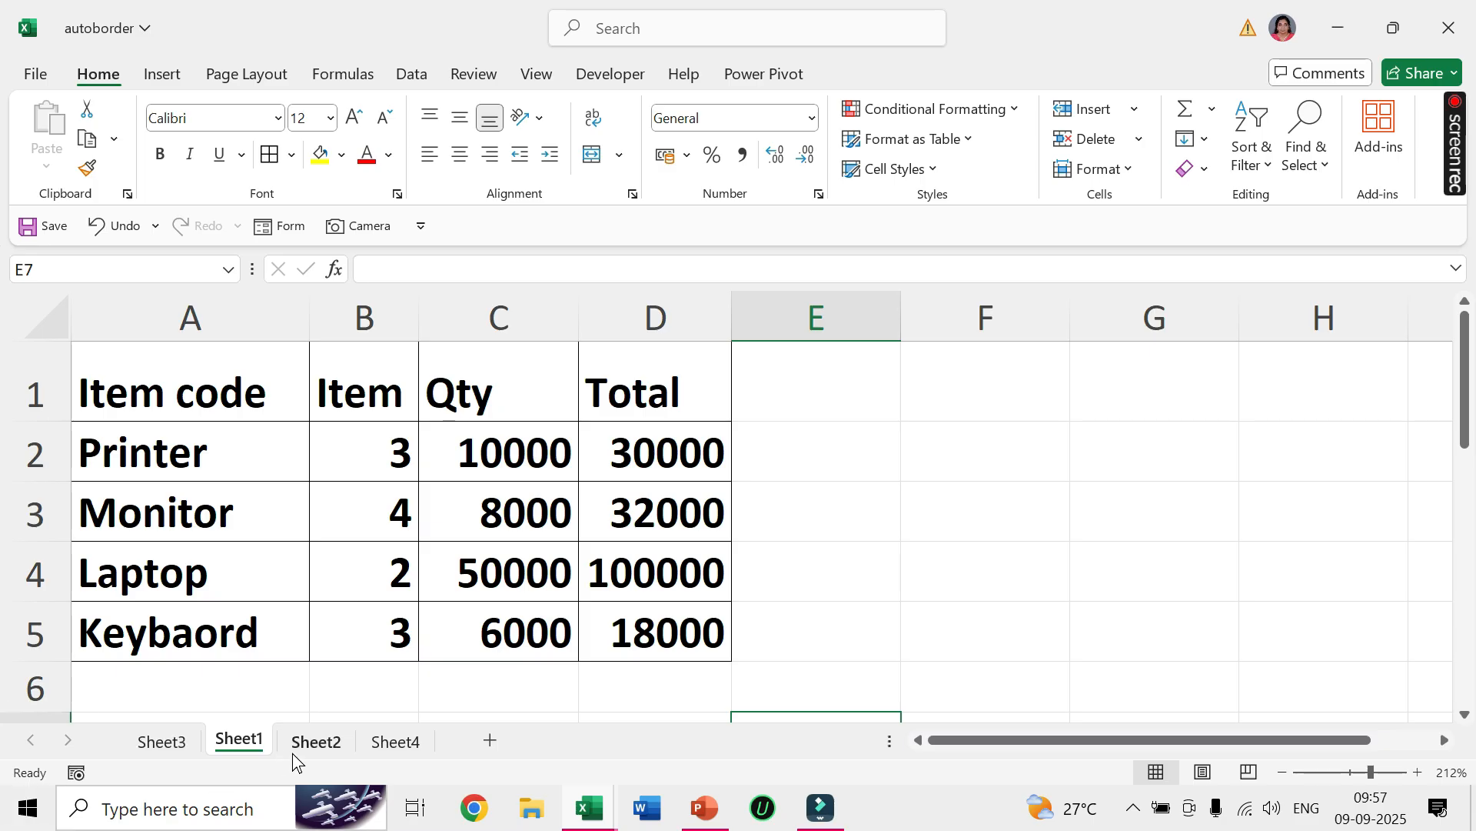
Enter item code 1 in cell A2 on Sheet2.
{"action": "left_click", "coordinate": [327, 743]}
{"action": "left_click", "coordinate": [267, 534]}
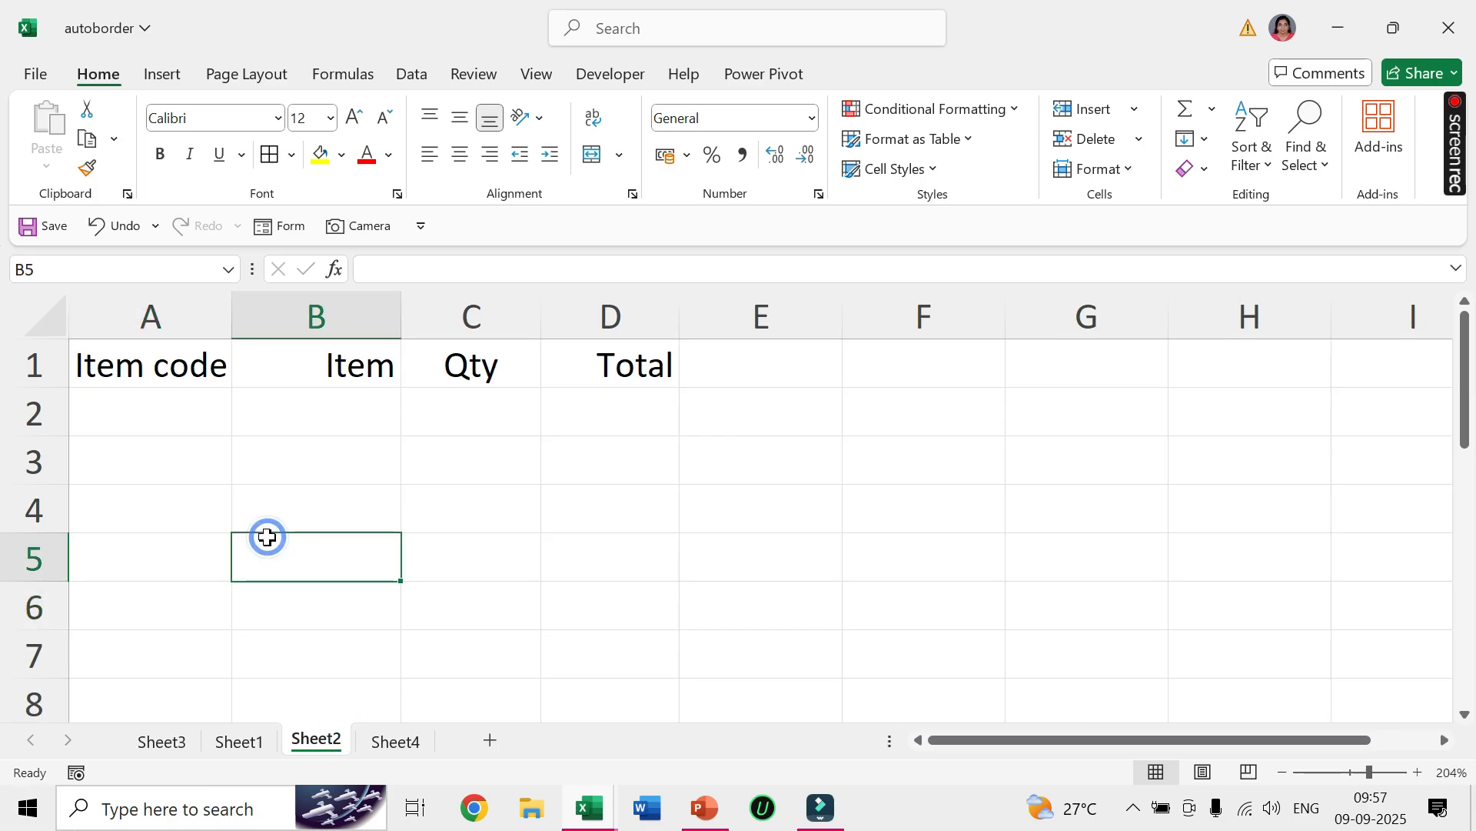
{"action": "left_click", "coordinate": [179, 410]}
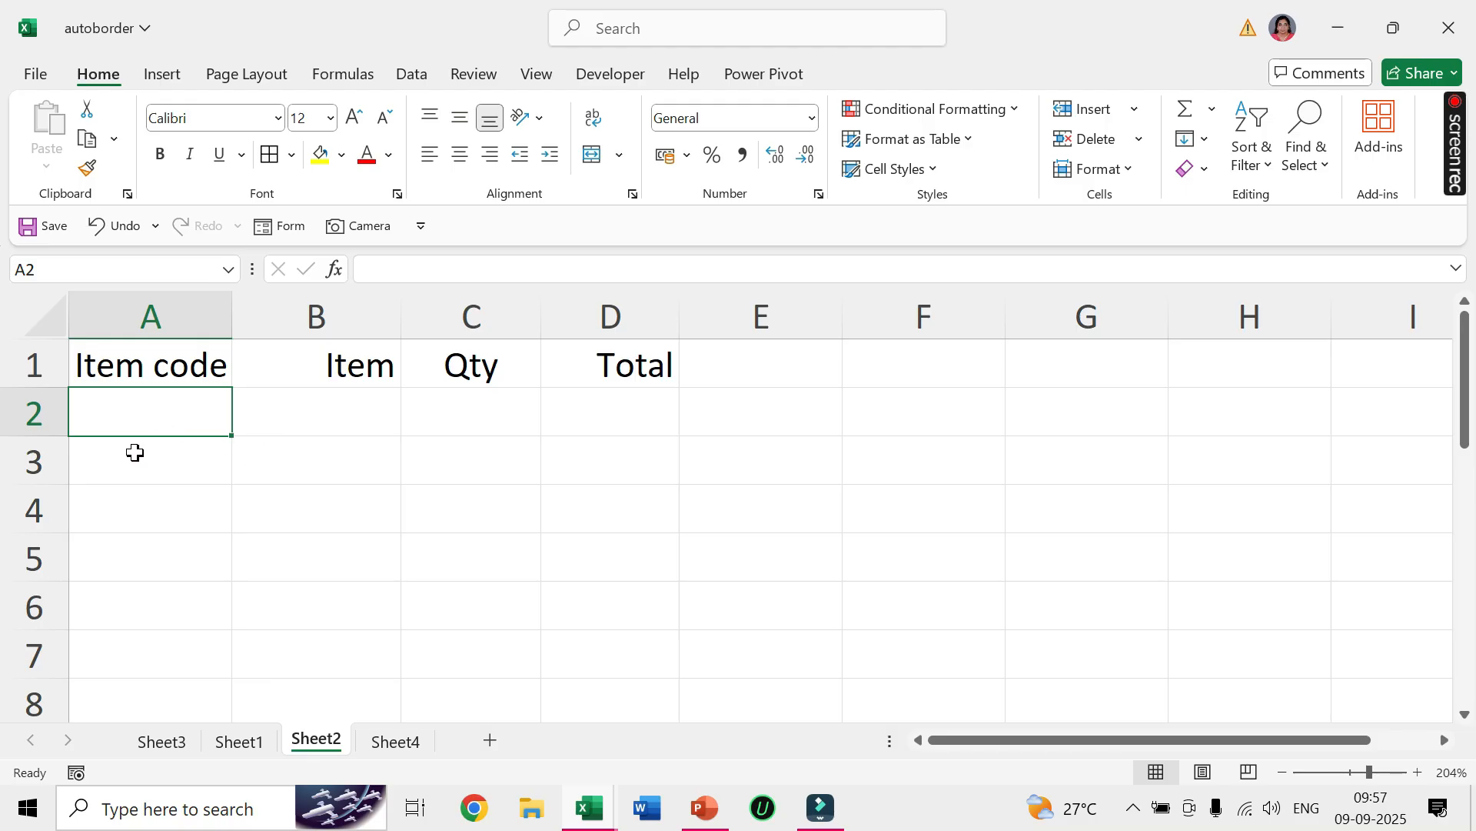
{"action": "type", "text": "1"}
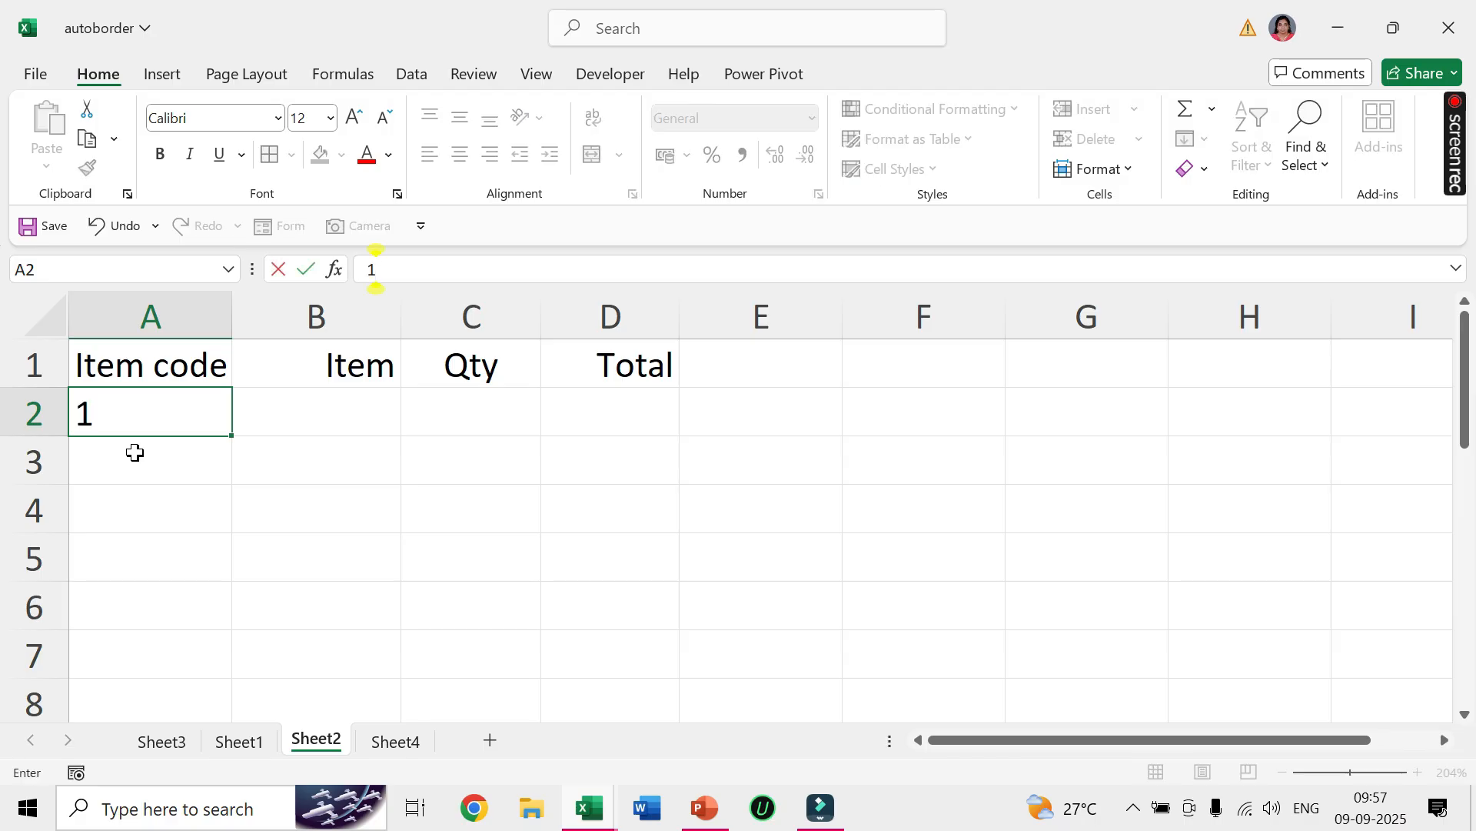
{"action": "key", "text": "Tab"}
{"action": "key", "text": "Down"}
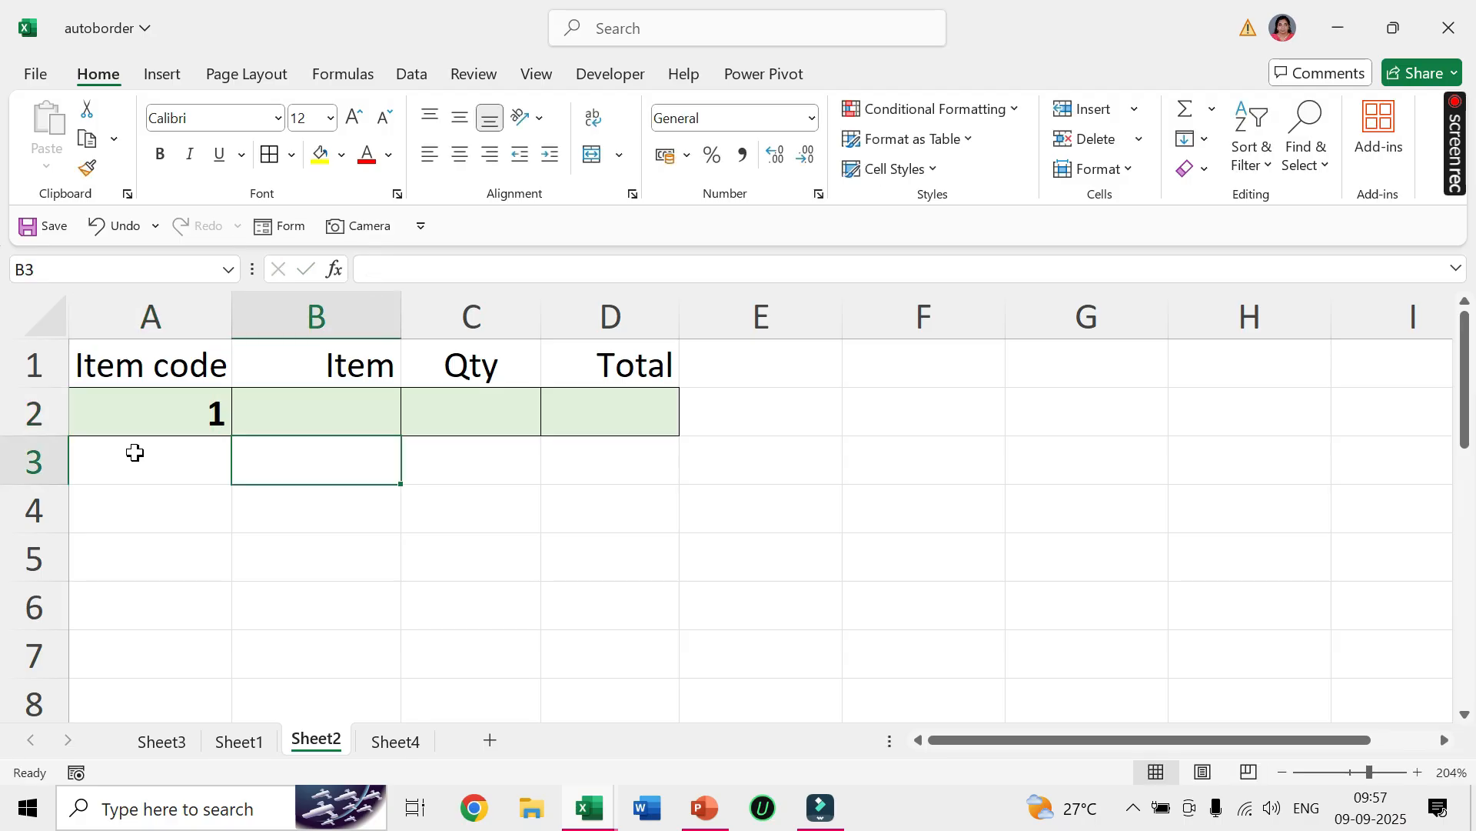
Enter item codes 2, 3, 4 and 5 in cells A3 to A6.
{"action": "left_click", "coordinate": [135, 452]}
{"action": "type", "text": "2"}
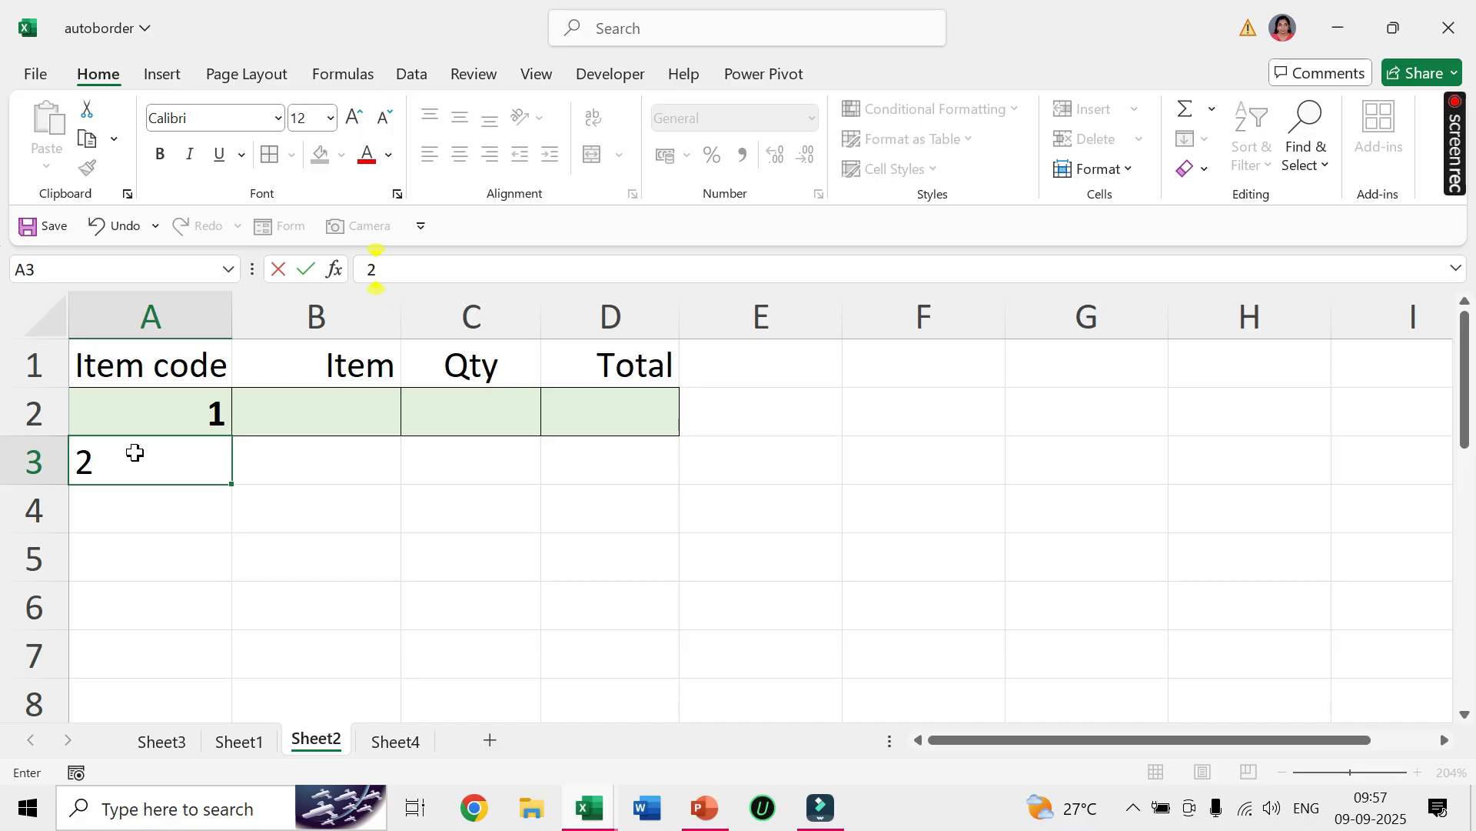
{"action": "key", "text": "Return"}
{"action": "type", "text": "3"}
{"action": "key", "text": "Return"}
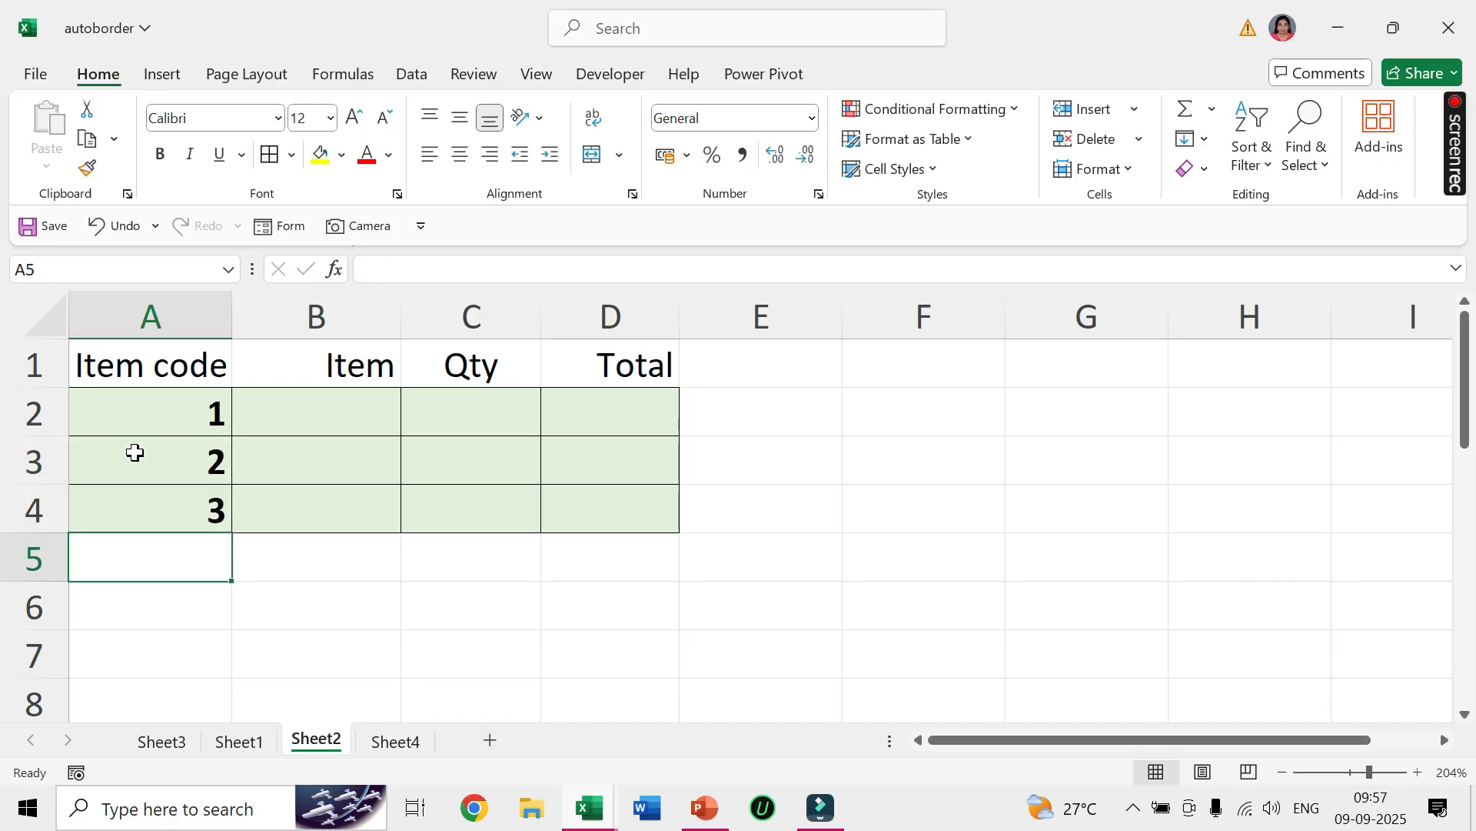
{"action": "type", "text": "4"}
{"action": "key", "text": "Return"}
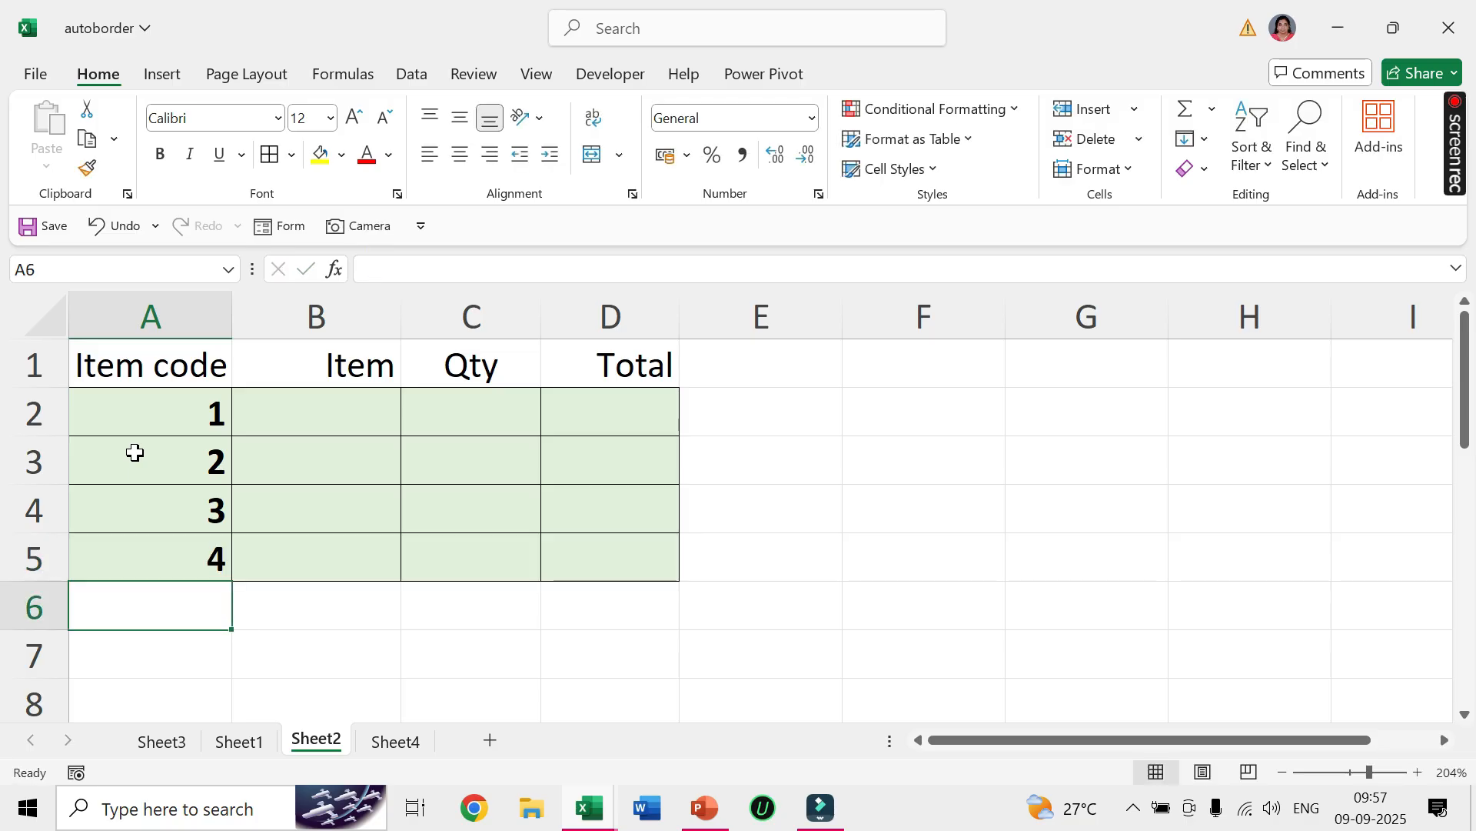
{"action": "type", "text": "5"}
{"action": "key", "text": "Return"}
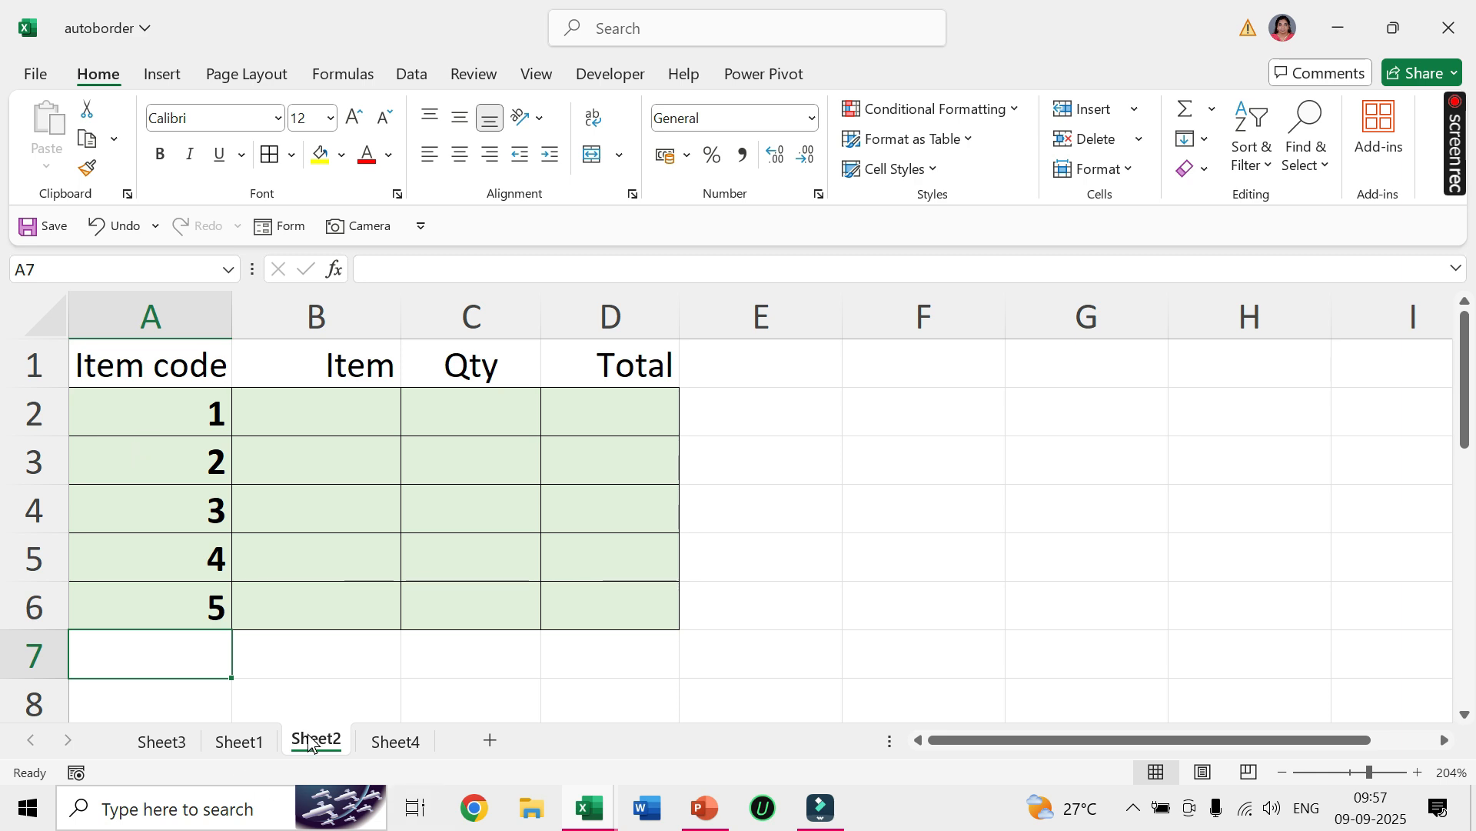
Look at the table on Sheet1, then return to Sheet2 and enter item code 6 in cell A7.
{"action": "left_click", "coordinate": [254, 744]}
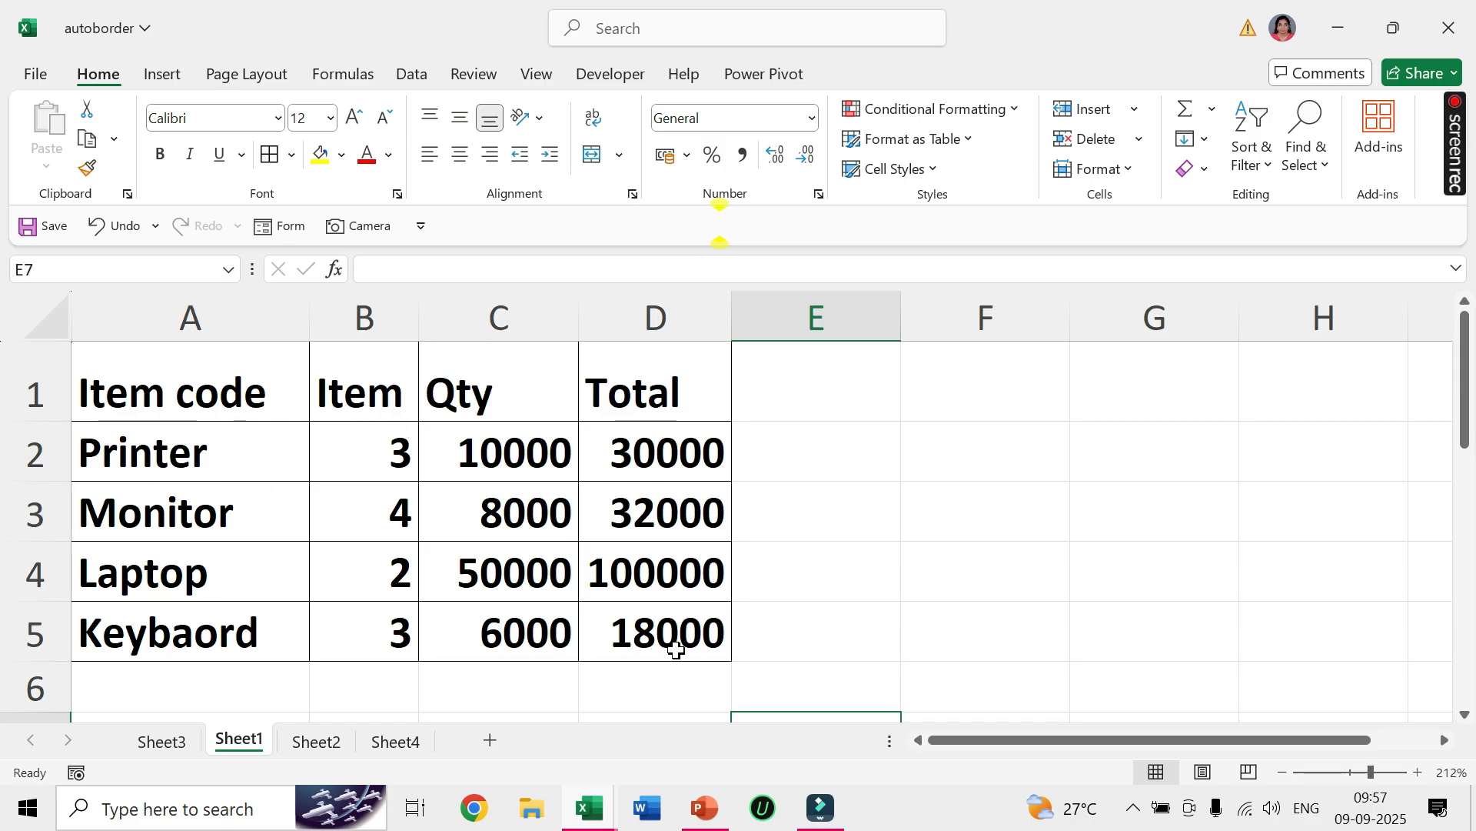
{"action": "left_click", "coordinate": [327, 741]}
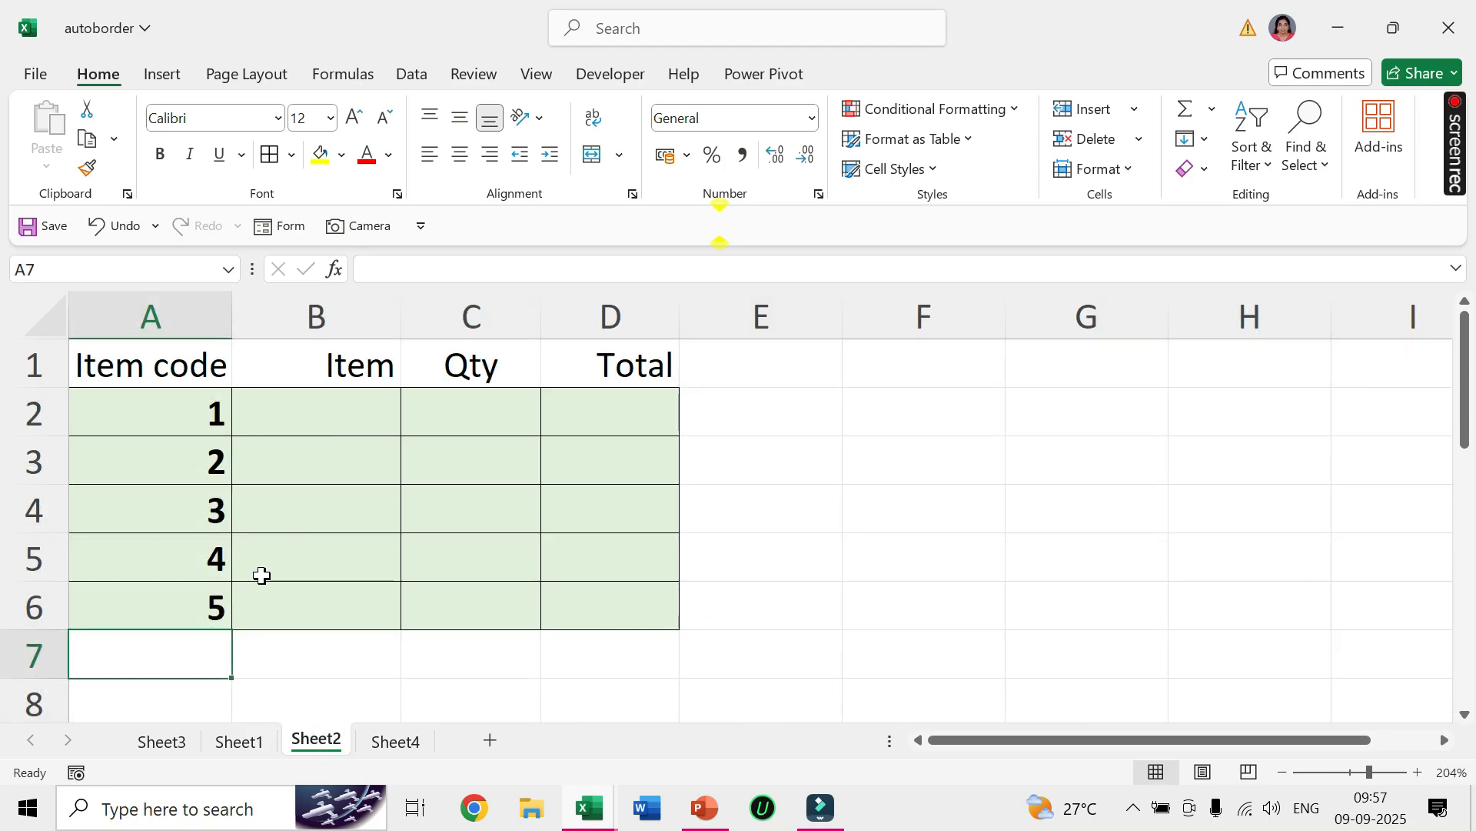
{"action": "type", "text": "6"}
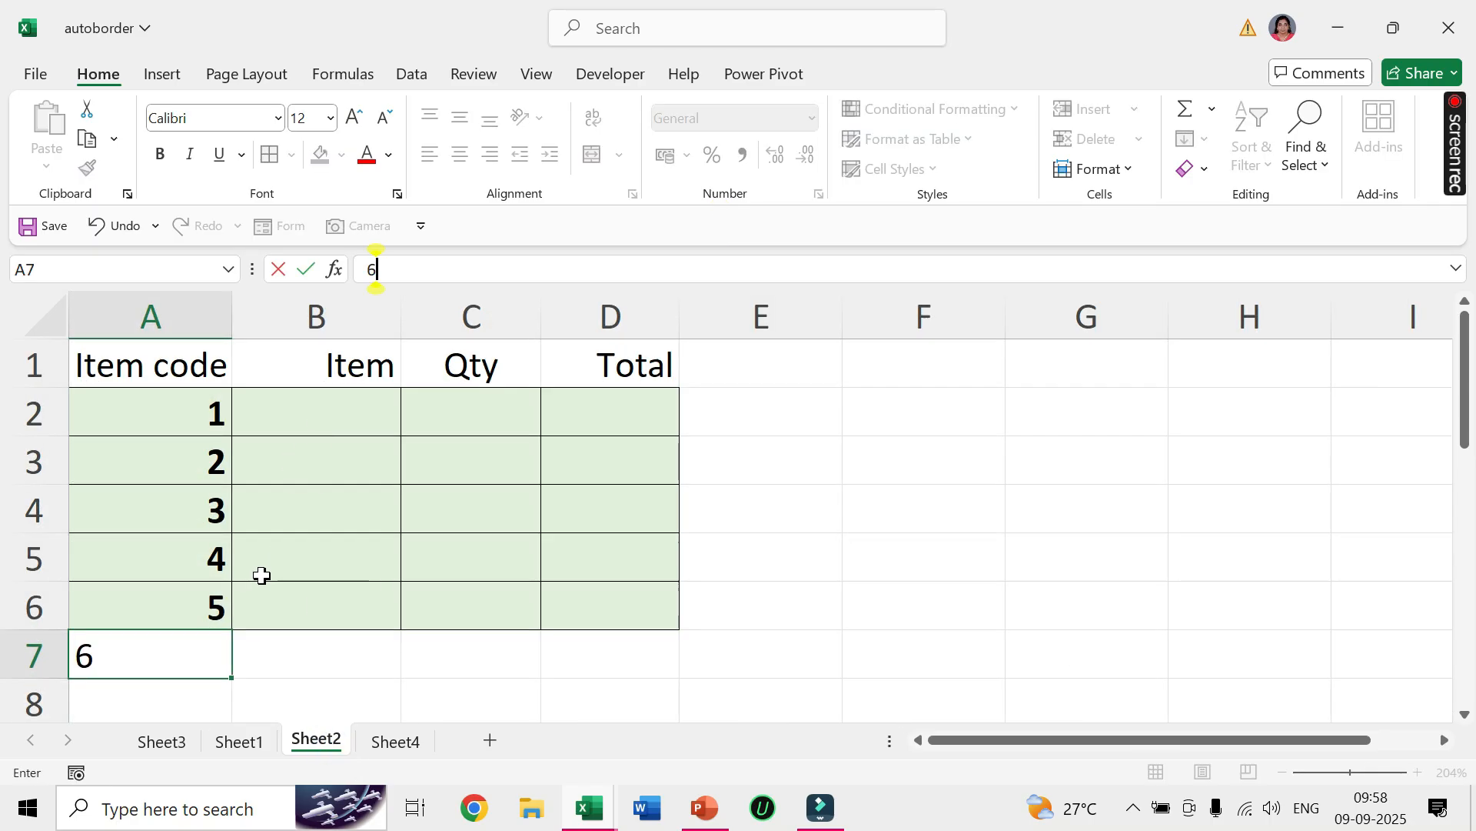
{"action": "key", "text": "Tab"}
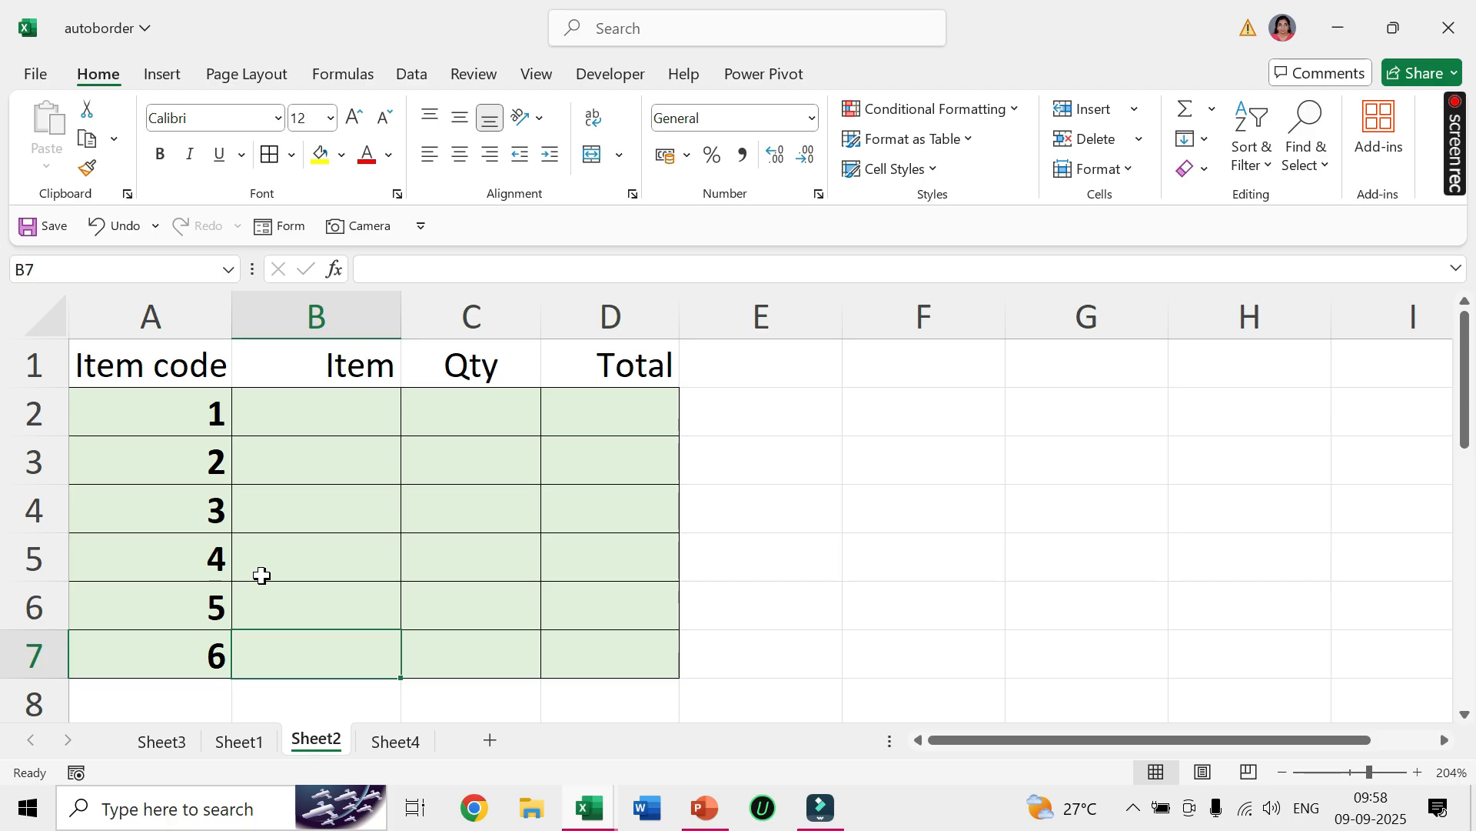
Fill in the rest of row 2 with item tv, quantity 5 and total 30000.
{"action": "left_click", "coordinate": [306, 423]}
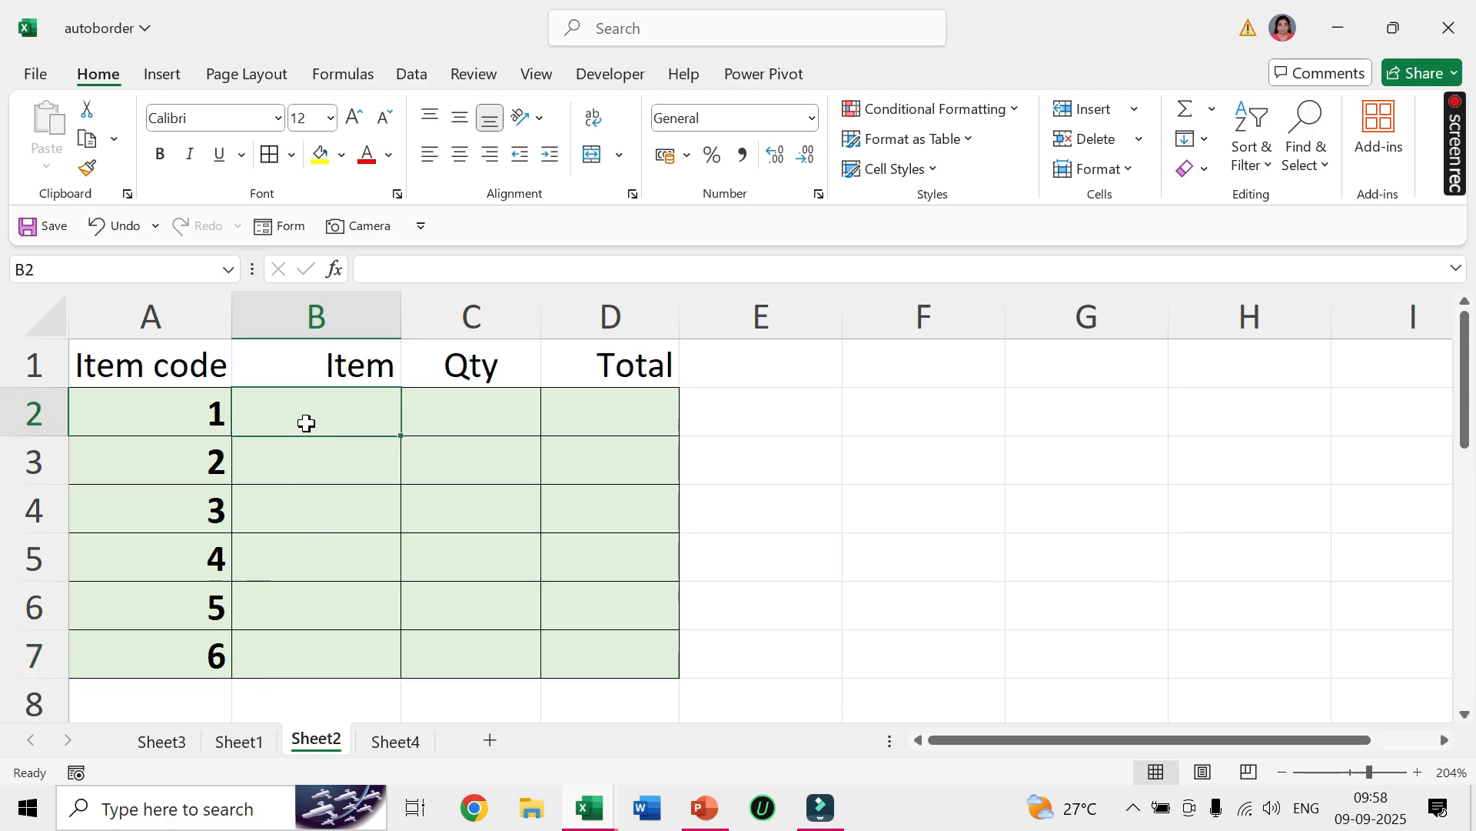
{"action": "type", "text": "tv"}
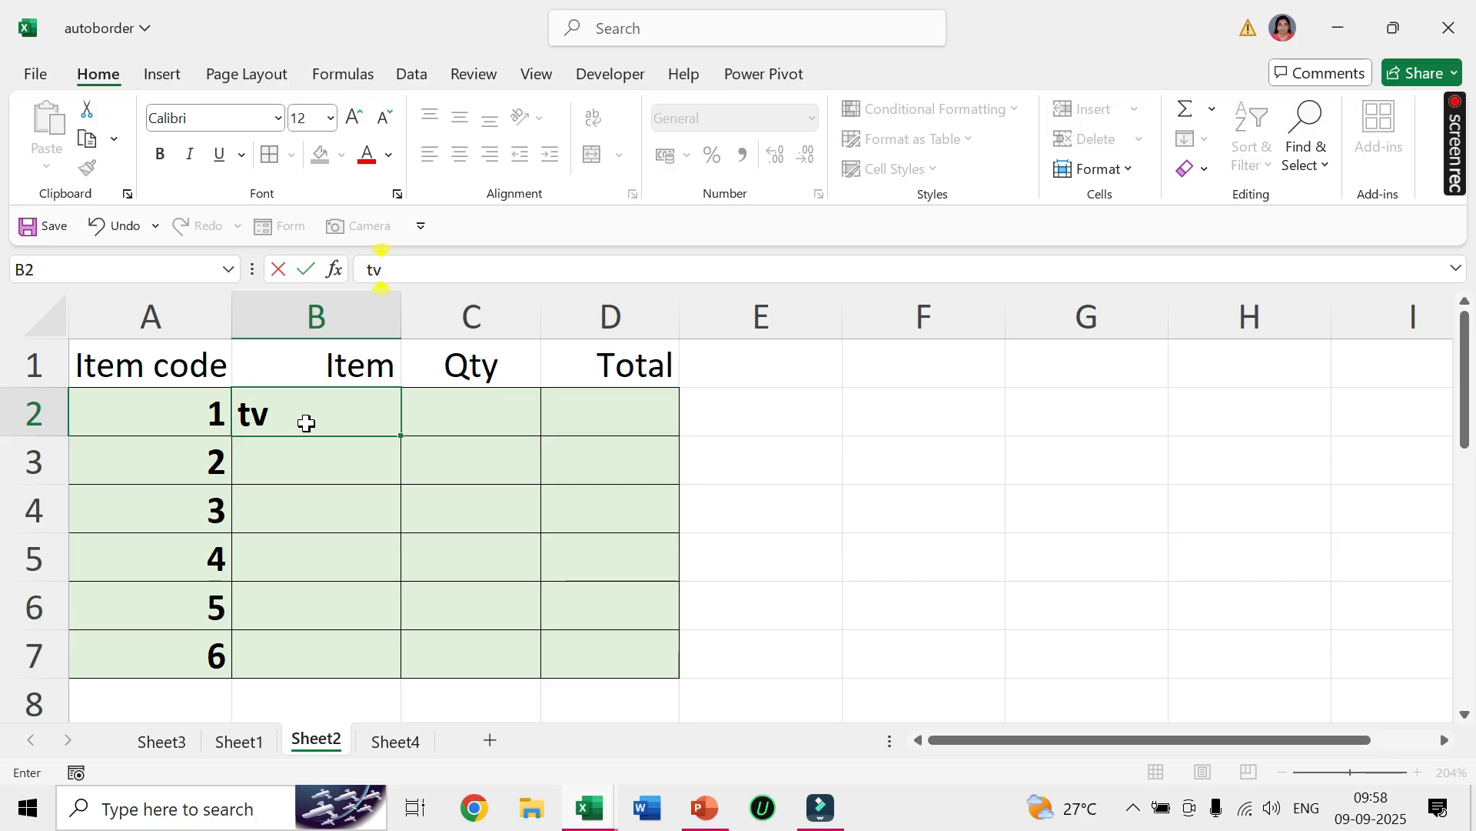
{"action": "key", "text": "Tab"}
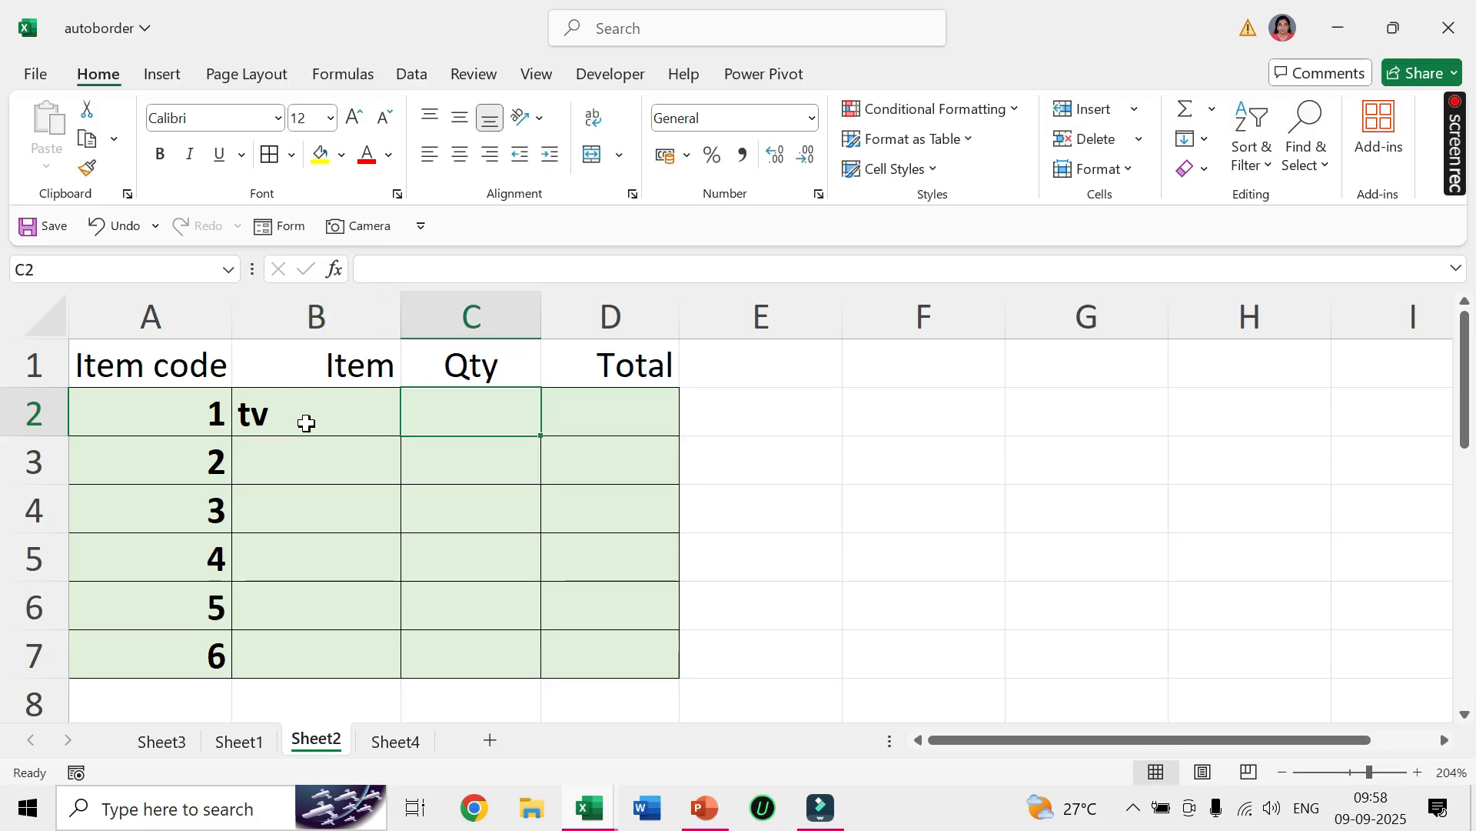
{"action": "type", "text": "5"}
{"action": "key", "text": "Tab"}
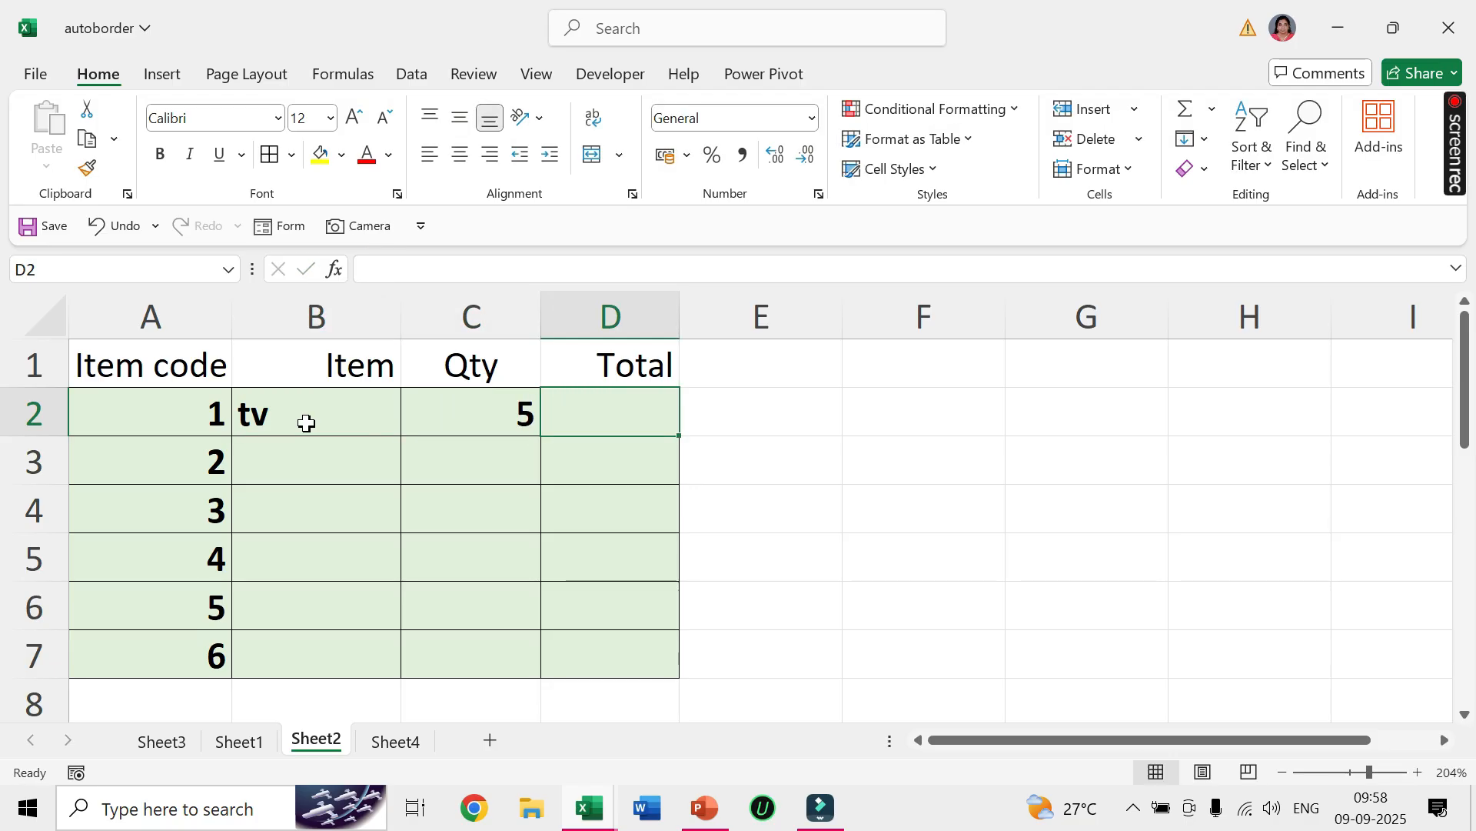
{"action": "type", "text": "30000"}
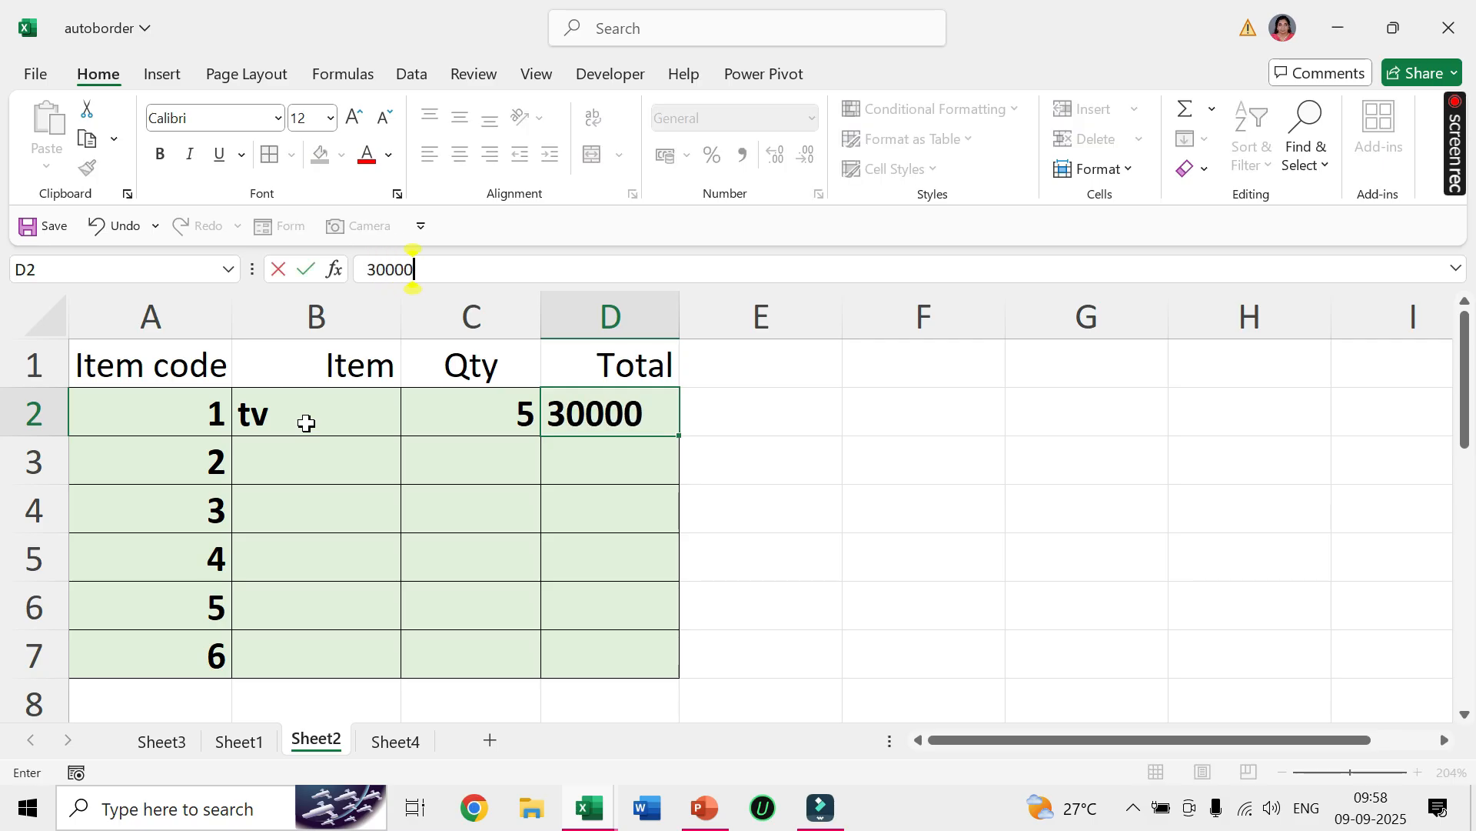
{"action": "key", "text": "Return"}
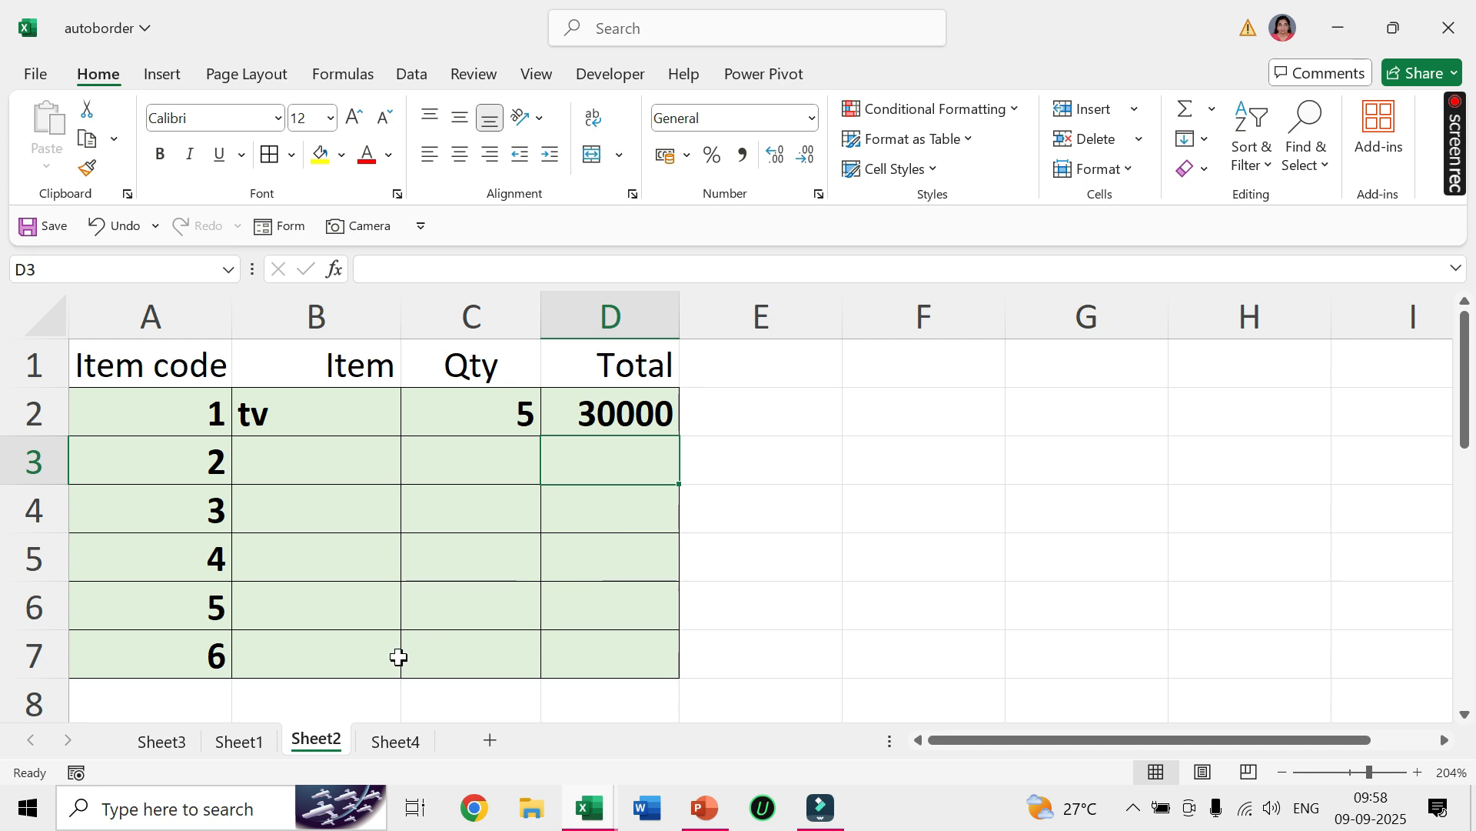
On Sheet4, start a new conditional formatting rule for A1:D15 that uses a formula to determine which cells to format.
{"action": "left_click", "coordinate": [391, 744]}
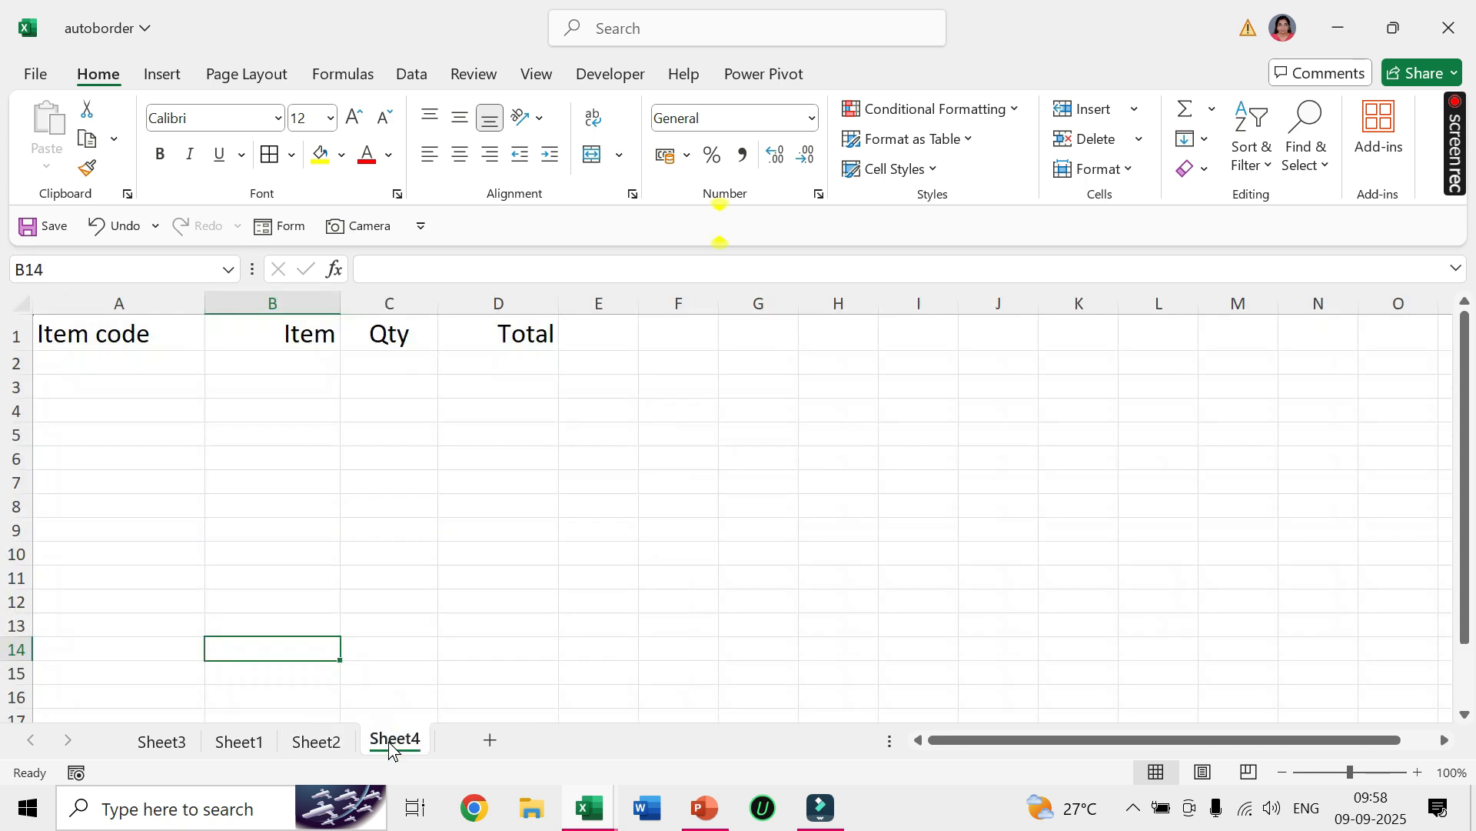
{"action": "left_click", "coordinate": [125, 332]}
{"action": "left_click_drag", "start_coordinate": [124, 332], "coordinate": [422, 325]}
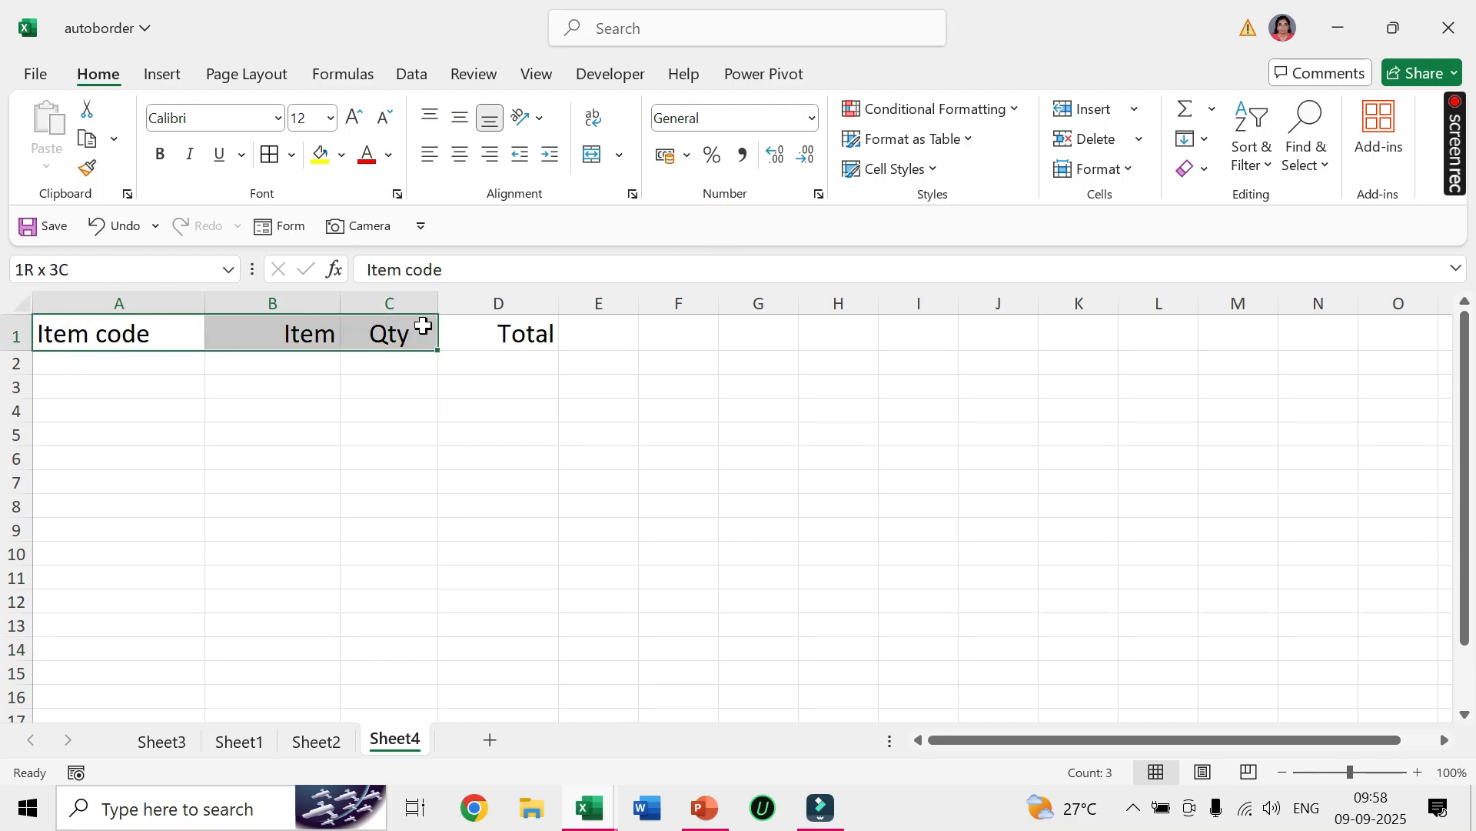
{"action": "left_click_drag", "start_coordinate": [137, 332], "coordinate": [543, 323]}
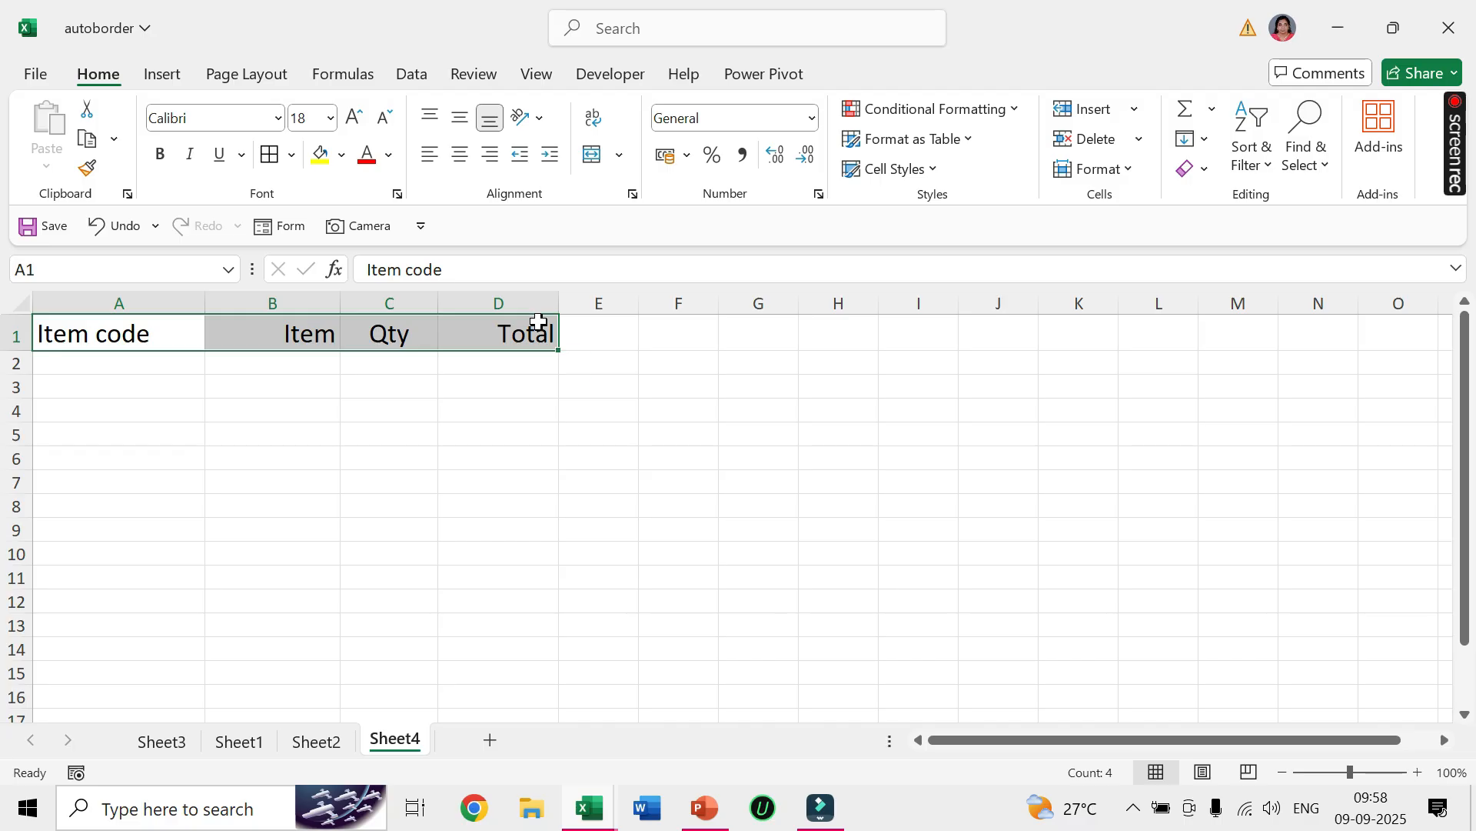
{"action": "left_click", "coordinate": [297, 405]}
{"action": "left_click_drag", "start_coordinate": [117, 321], "coordinate": [493, 634]}
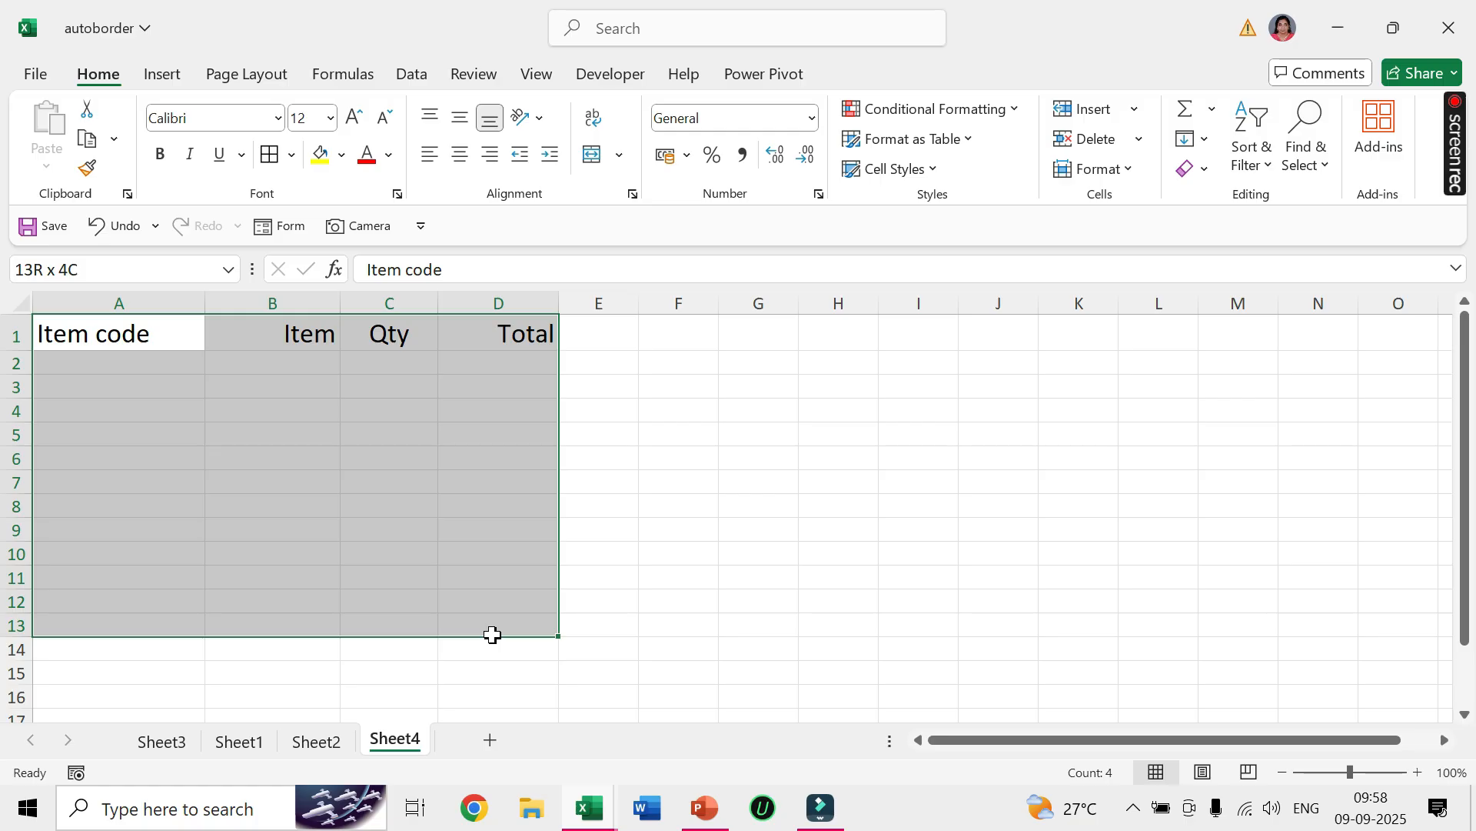
{"action": "left_click_drag", "start_coordinate": [493, 634], "coordinate": [488, 683]}
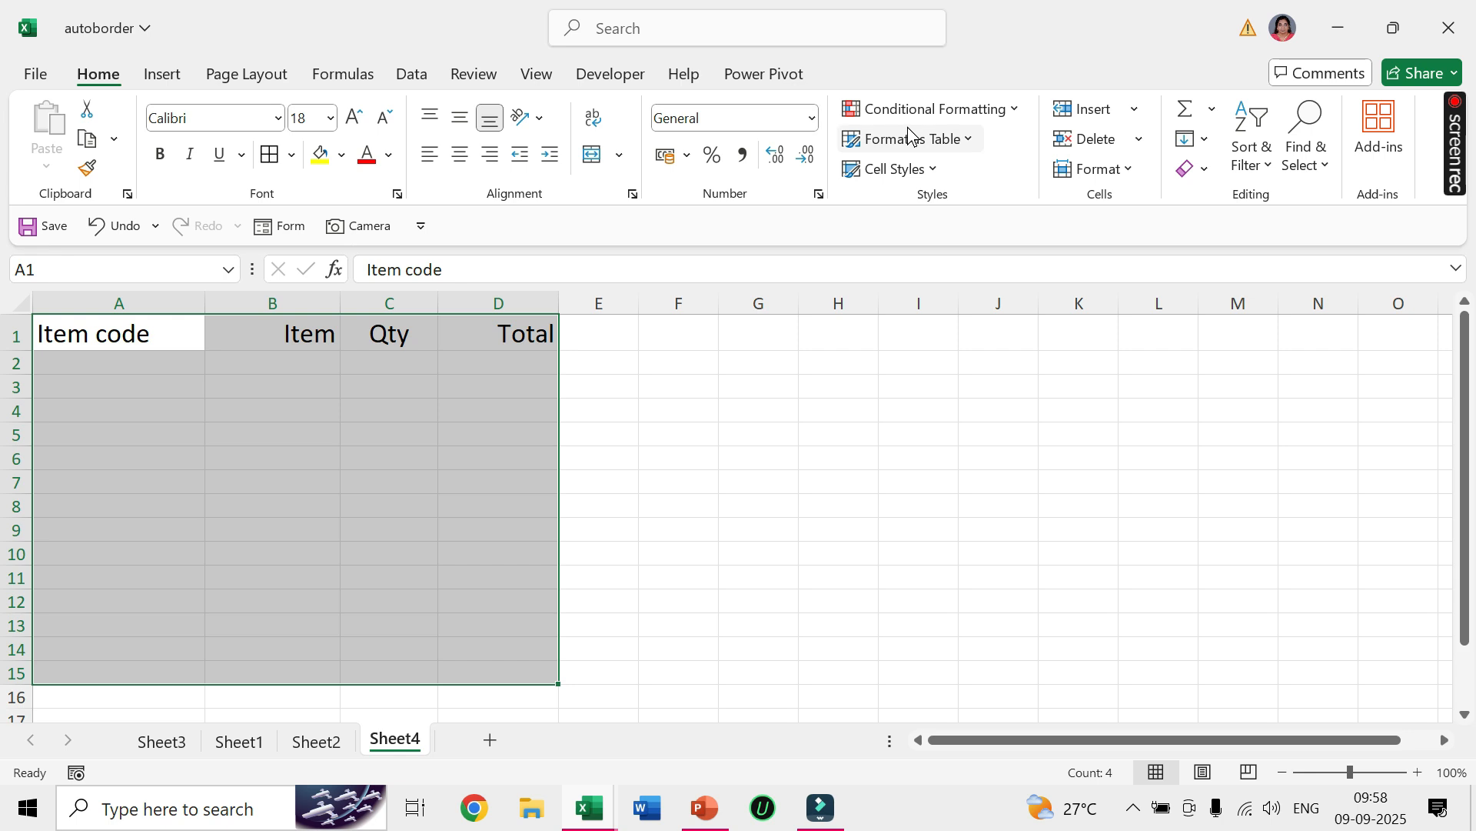
{"action": "left_click", "coordinate": [1017, 114]}
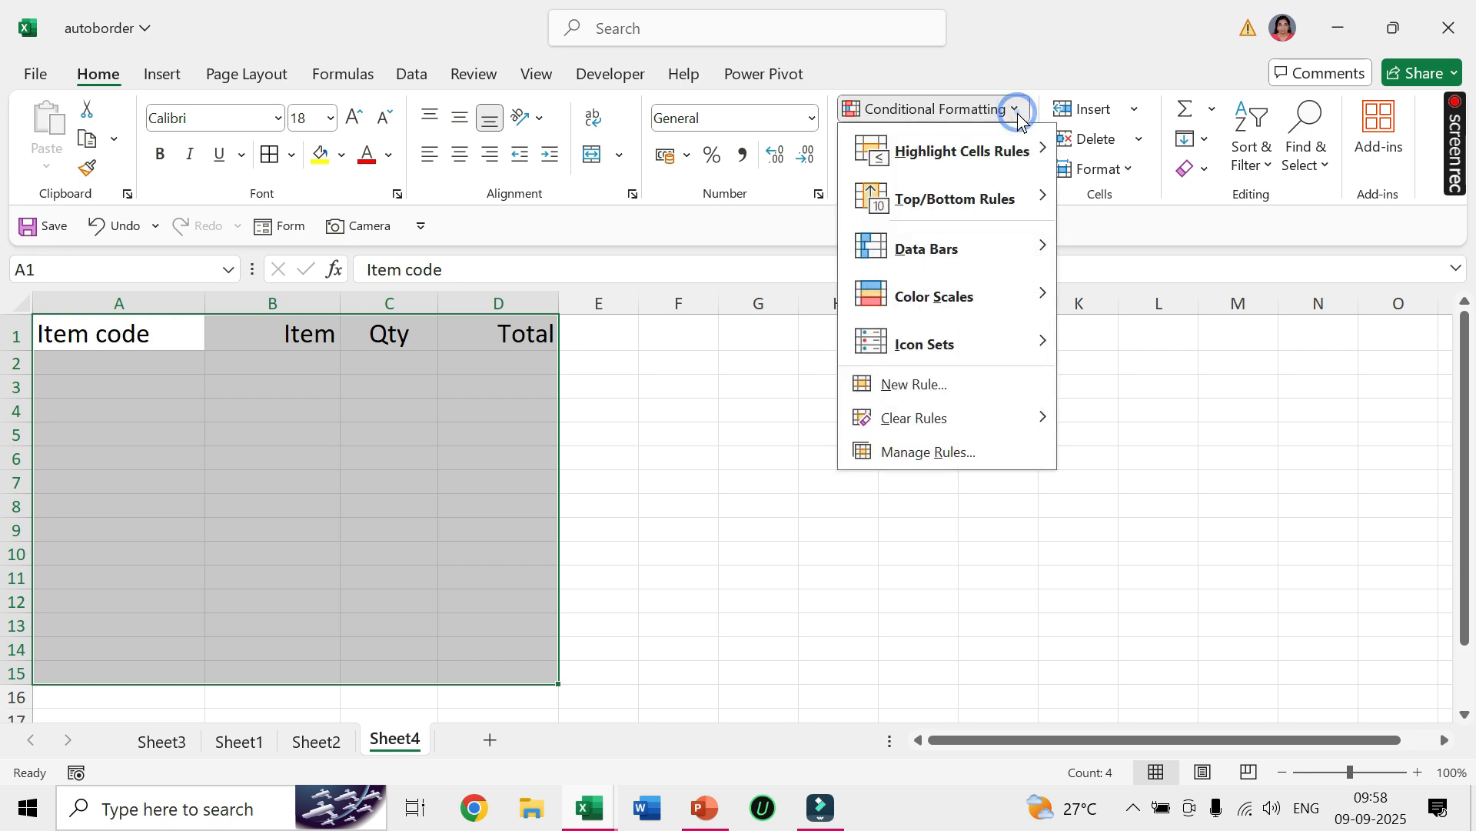
{"action": "left_click", "coordinate": [929, 392]}
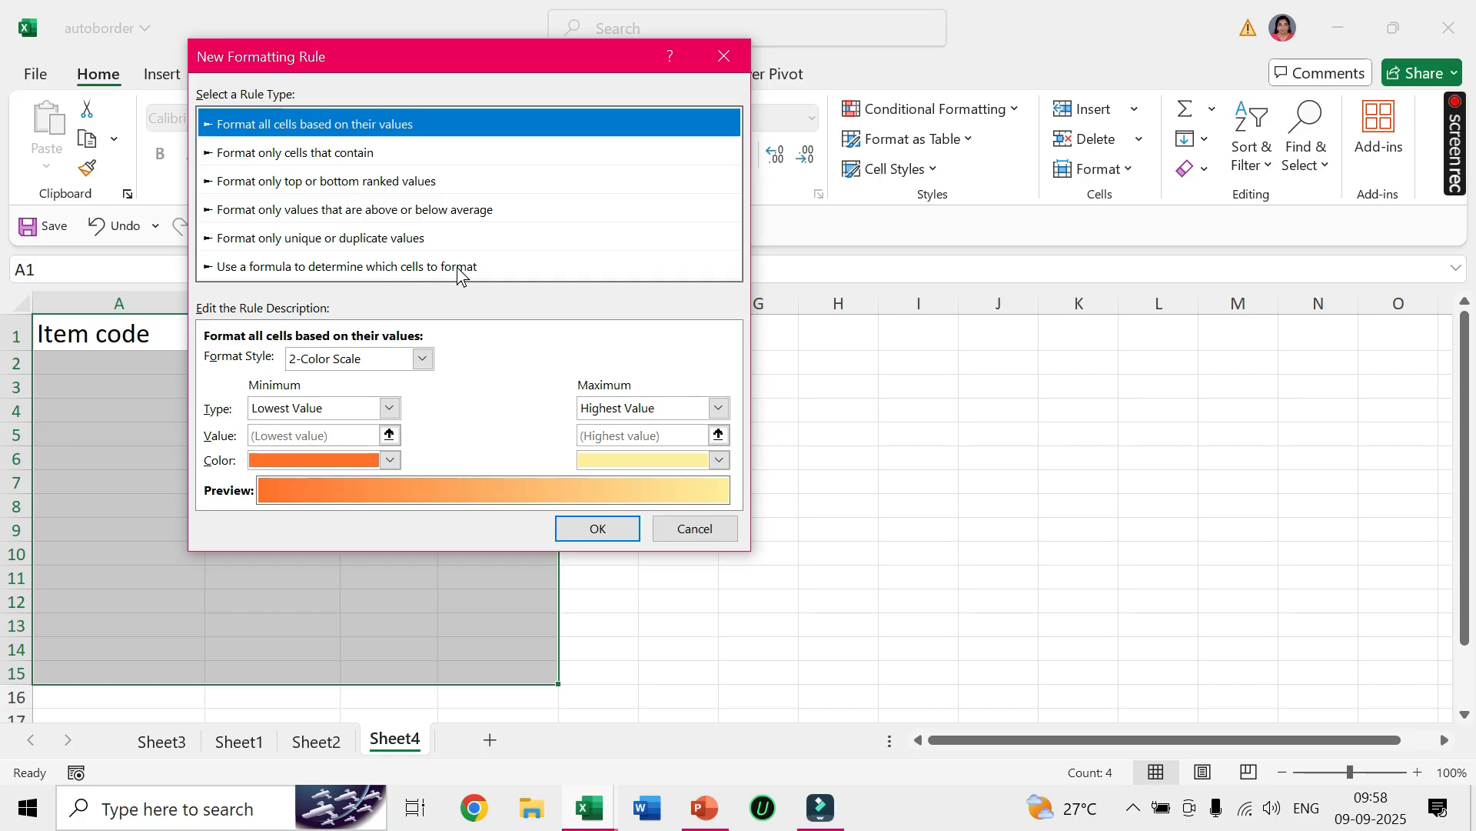
{"action": "left_click", "coordinate": [232, 273]}
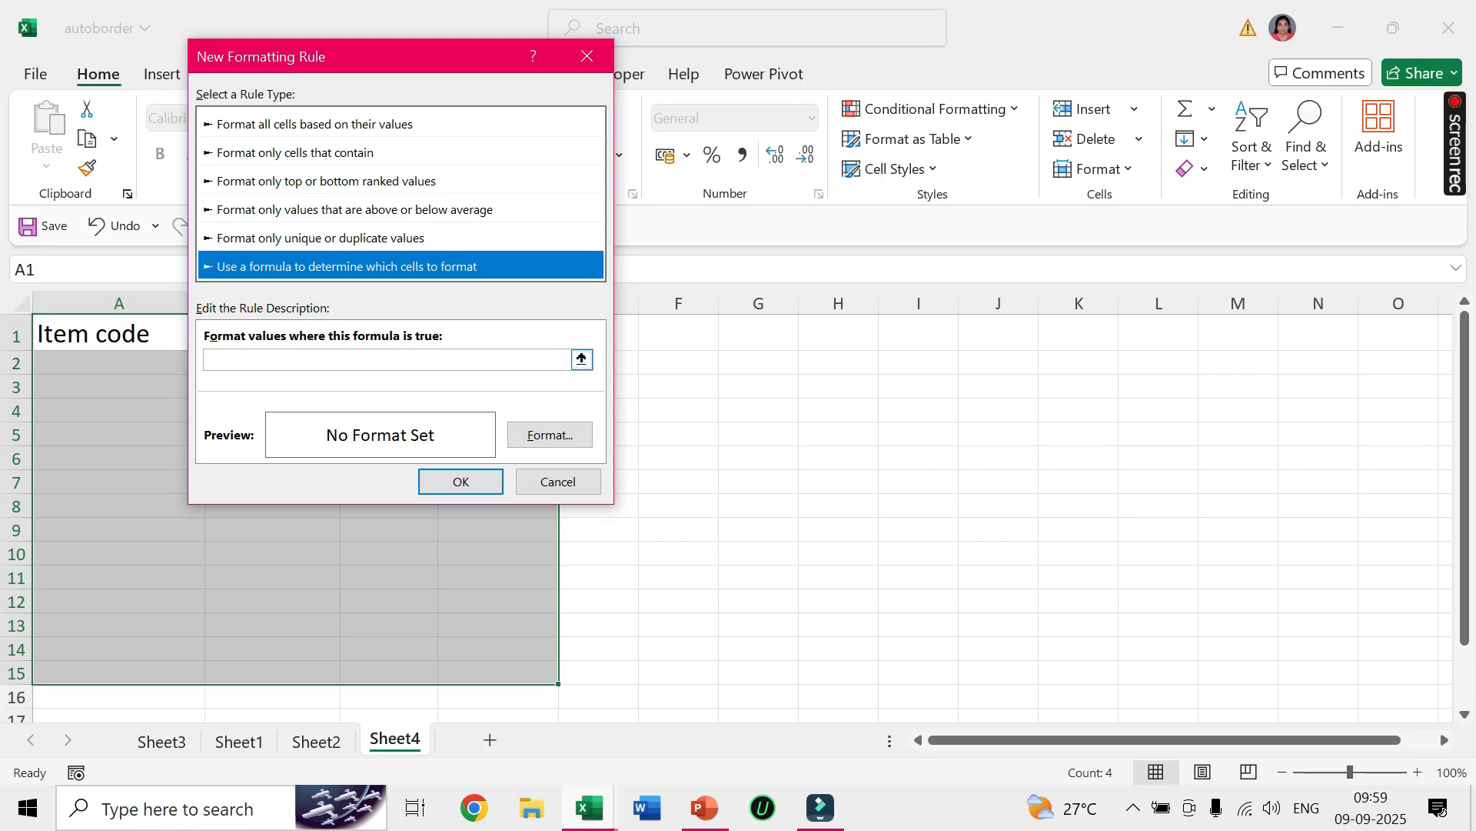
Set the rule's formula to =$A1, with only the column reference absolute.
{"action": "left_click", "coordinate": [219, 360]}
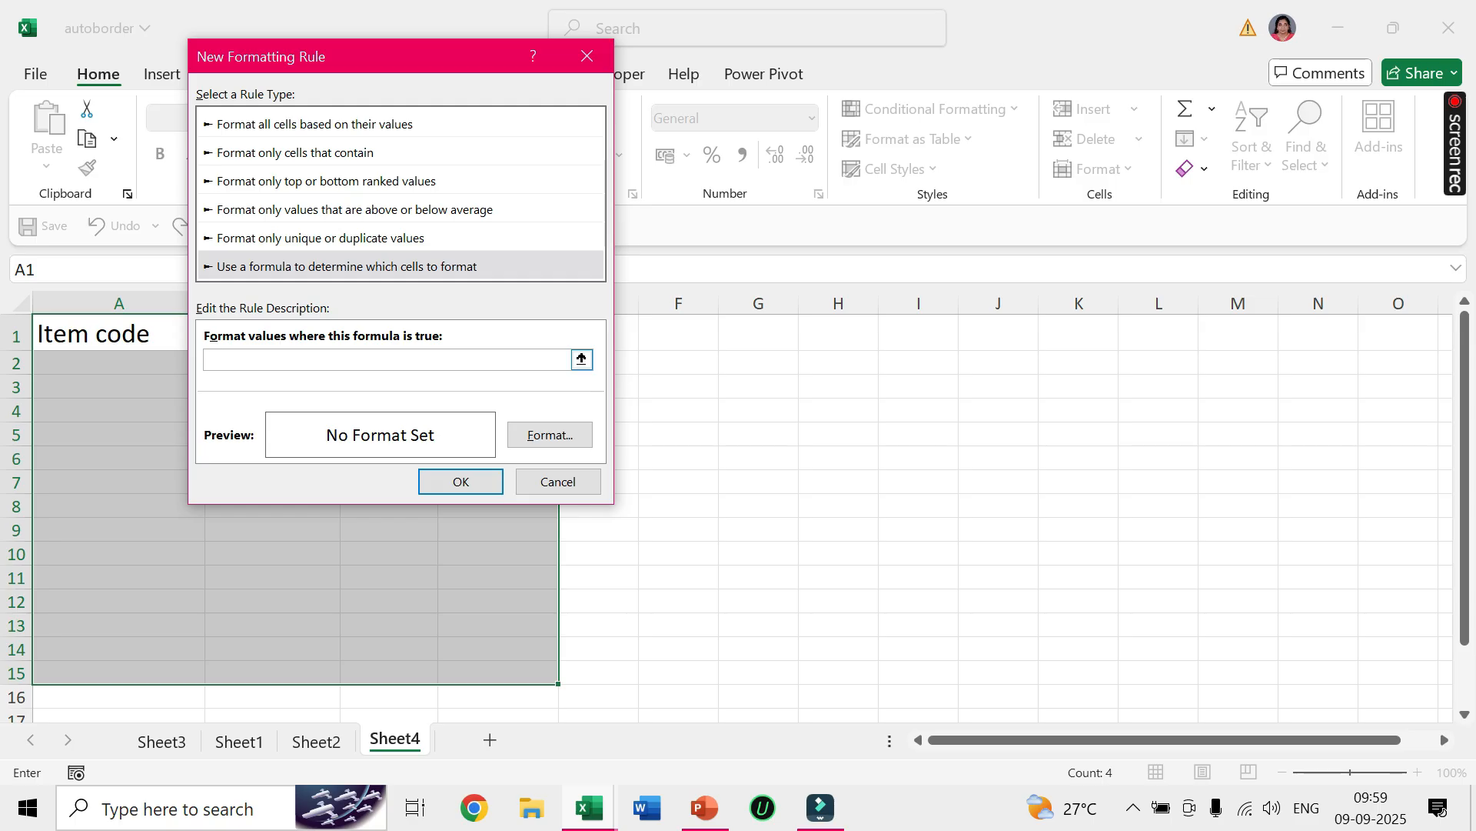
{"action": "left_click", "coordinate": [95, 338]}
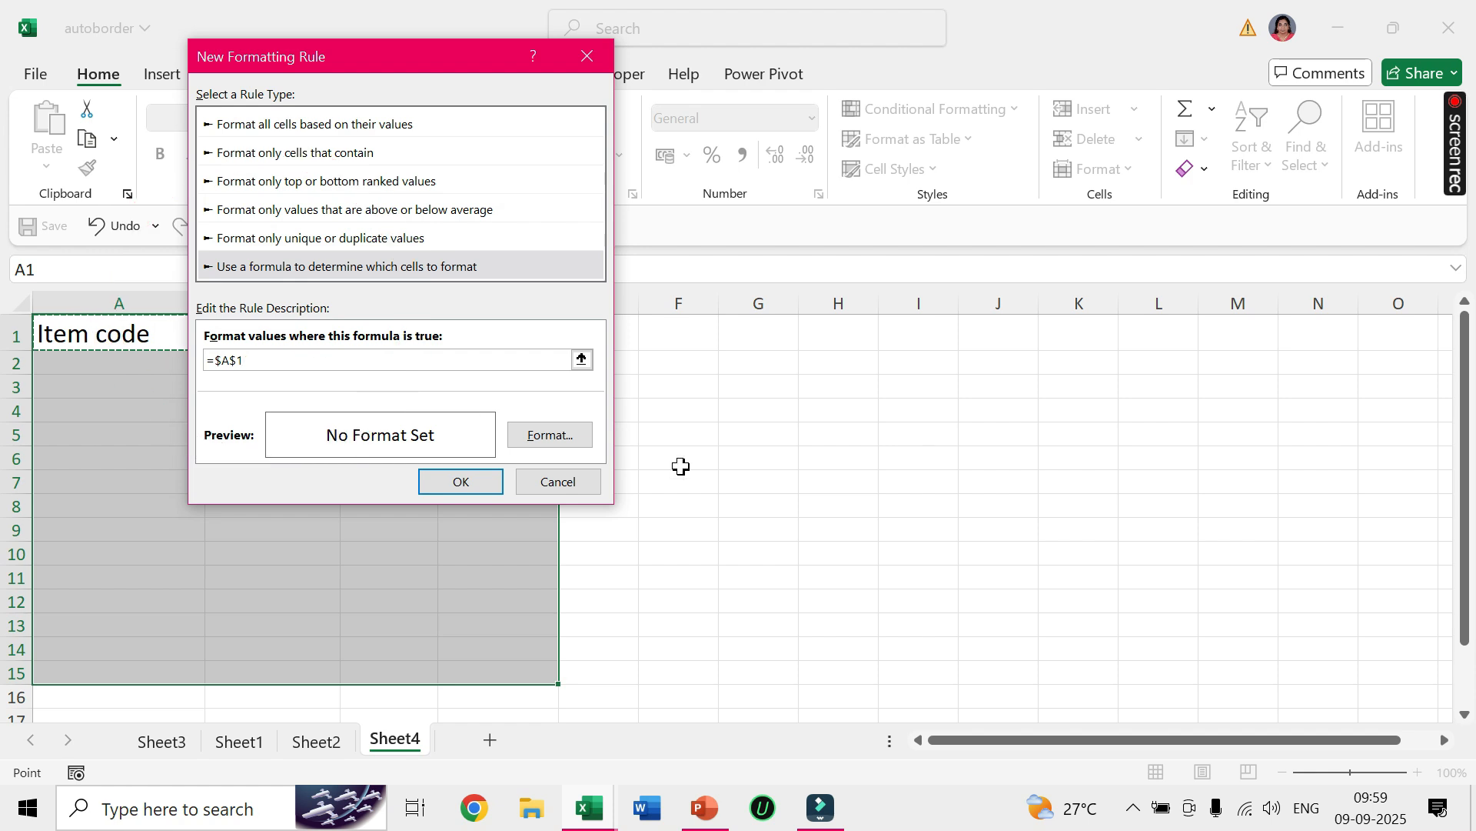
{"action": "key", "text": "F4"}
{"action": "key", "text": "F4"}
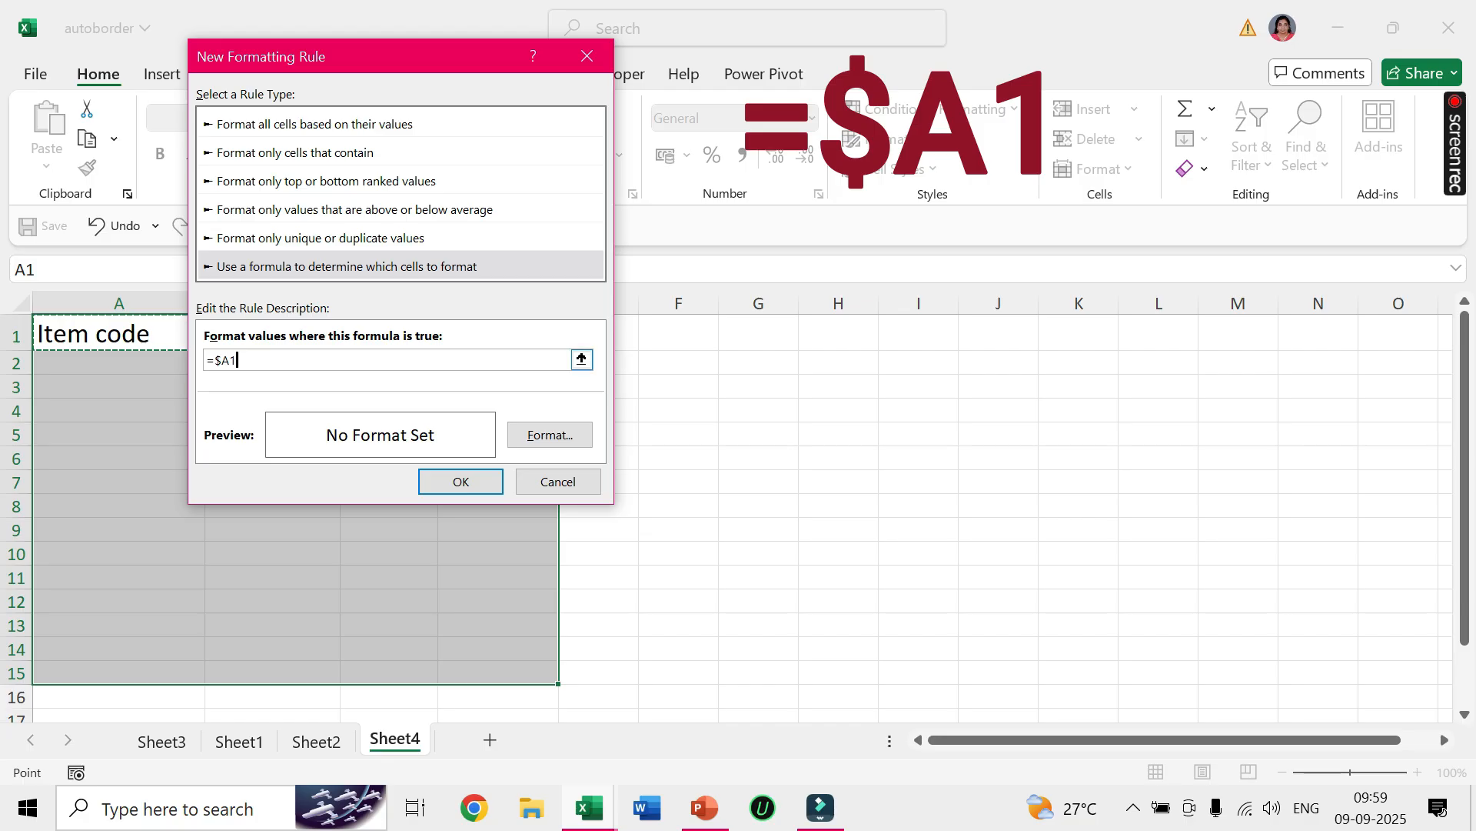
Give the rule's format a red outline border around each cell.
{"action": "left_click", "coordinate": [548, 437]}
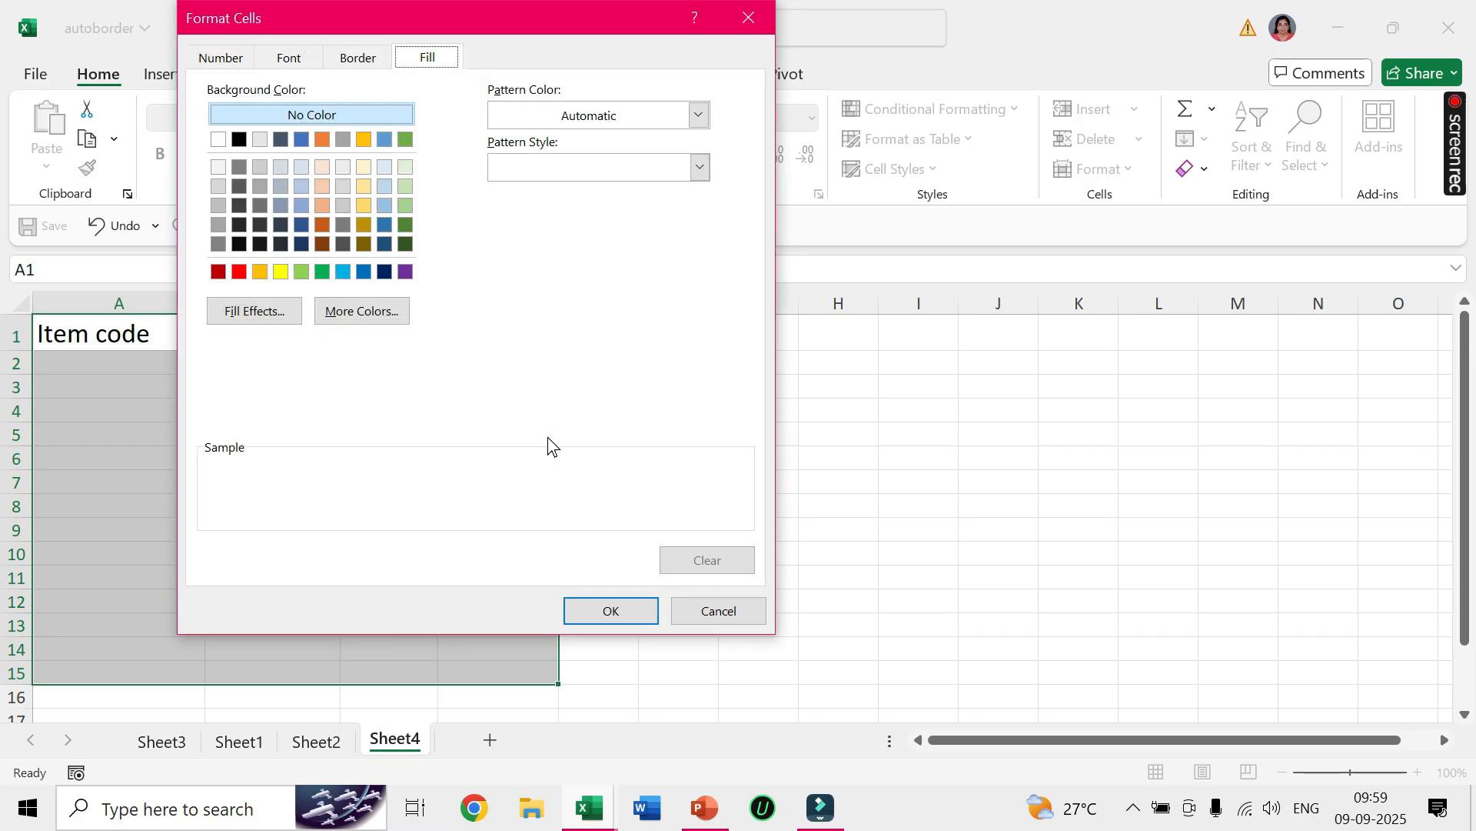
{"action": "left_click_drag", "start_coordinate": [429, 20], "coordinate": [689, 112]}
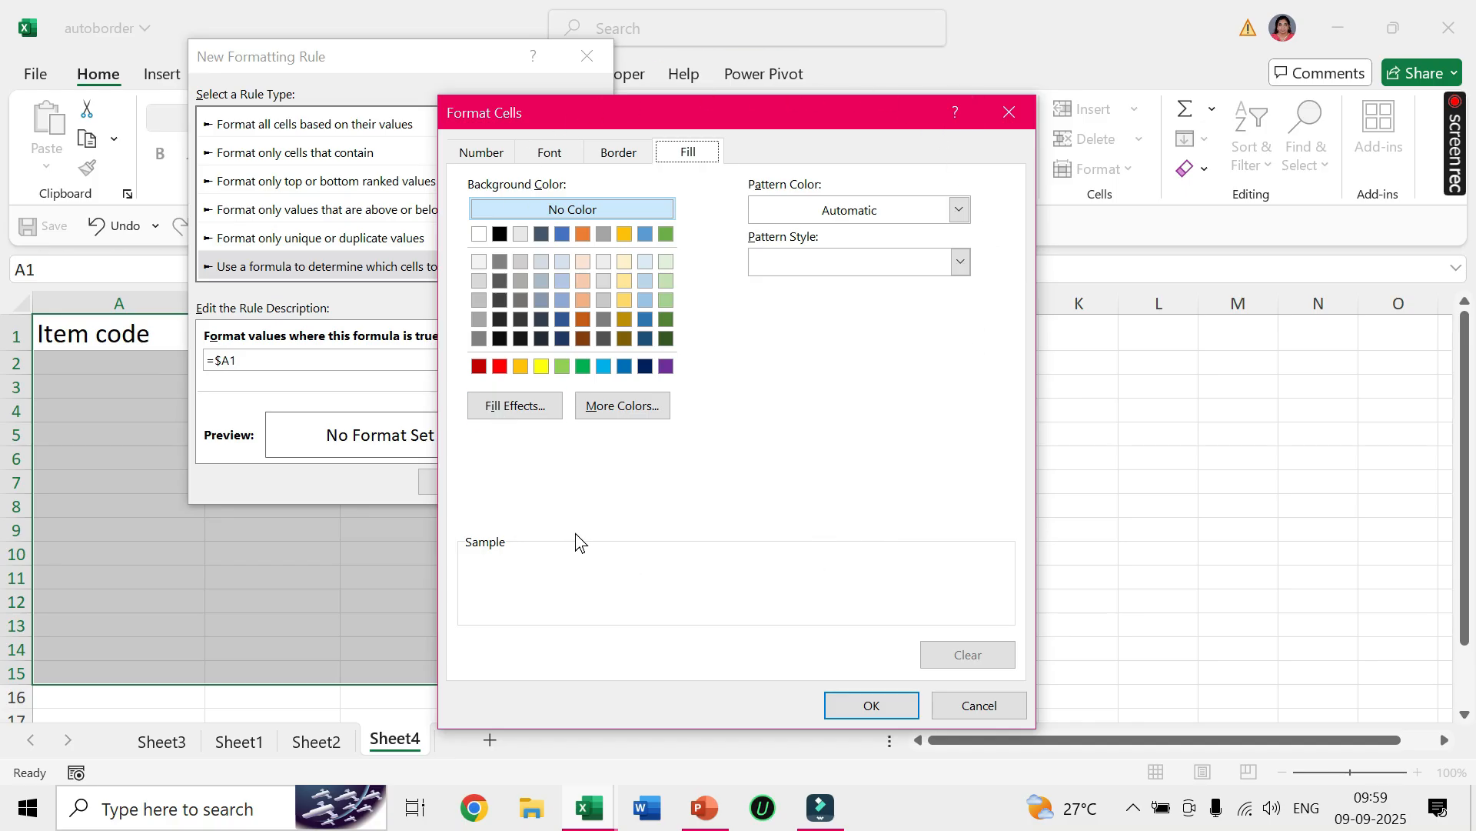
{"action": "left_click", "coordinate": [620, 159]}
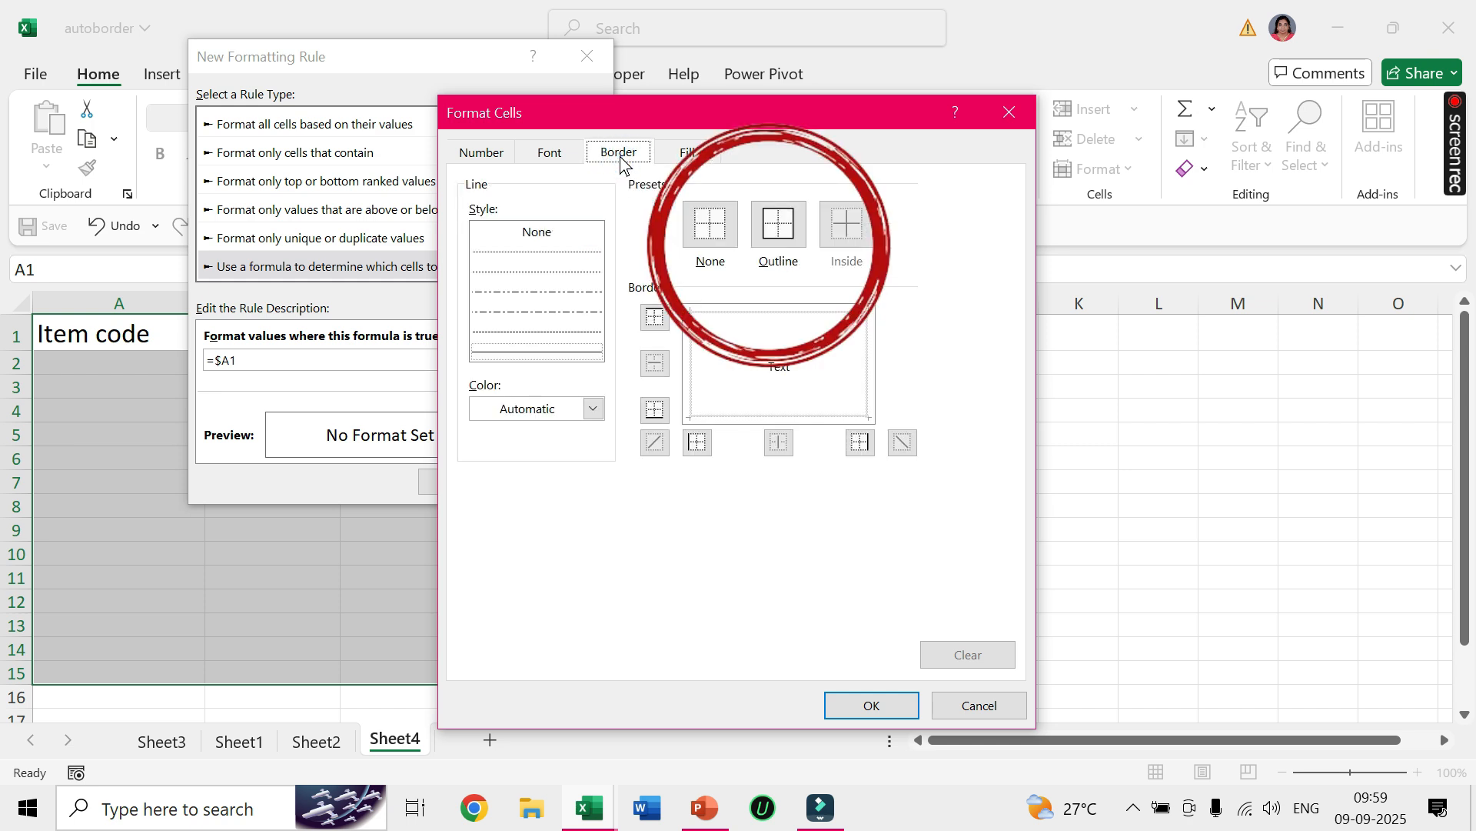
{"action": "left_click", "coordinate": [777, 230]}
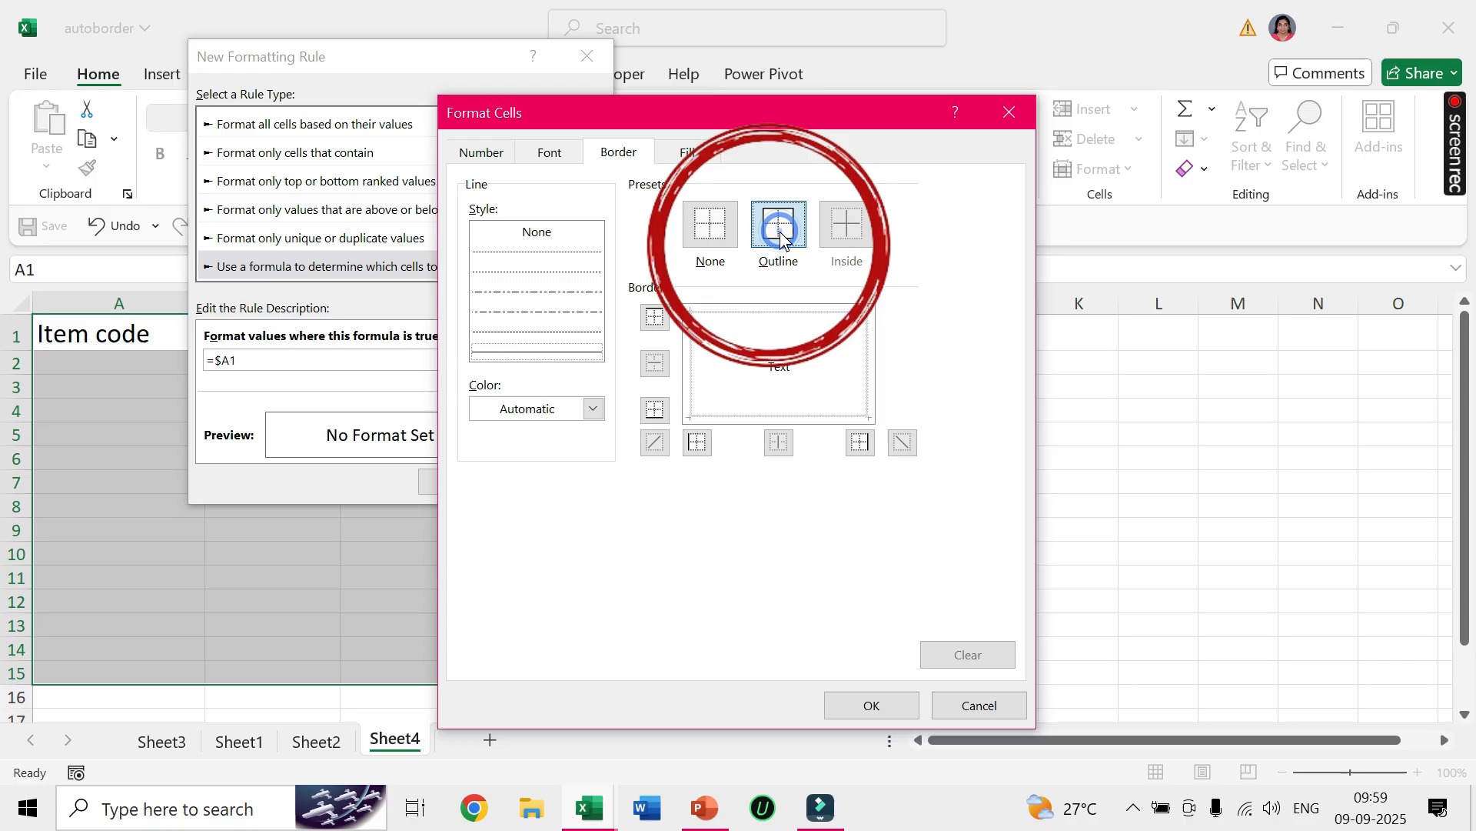
{"action": "left_click", "coordinate": [592, 410]}
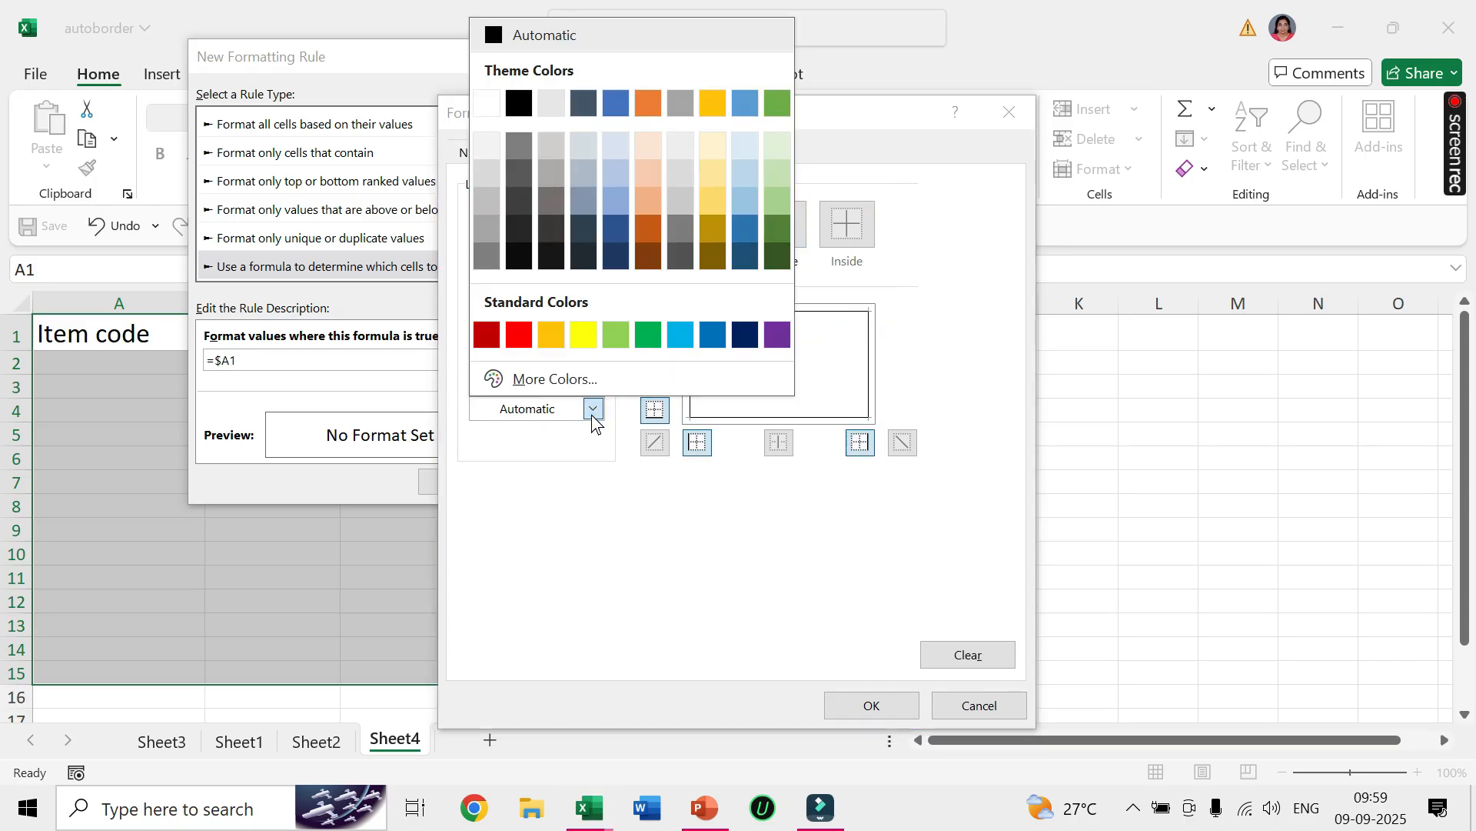
{"action": "left_click", "coordinate": [520, 334]}
{"action": "left_click", "coordinate": [769, 235]}
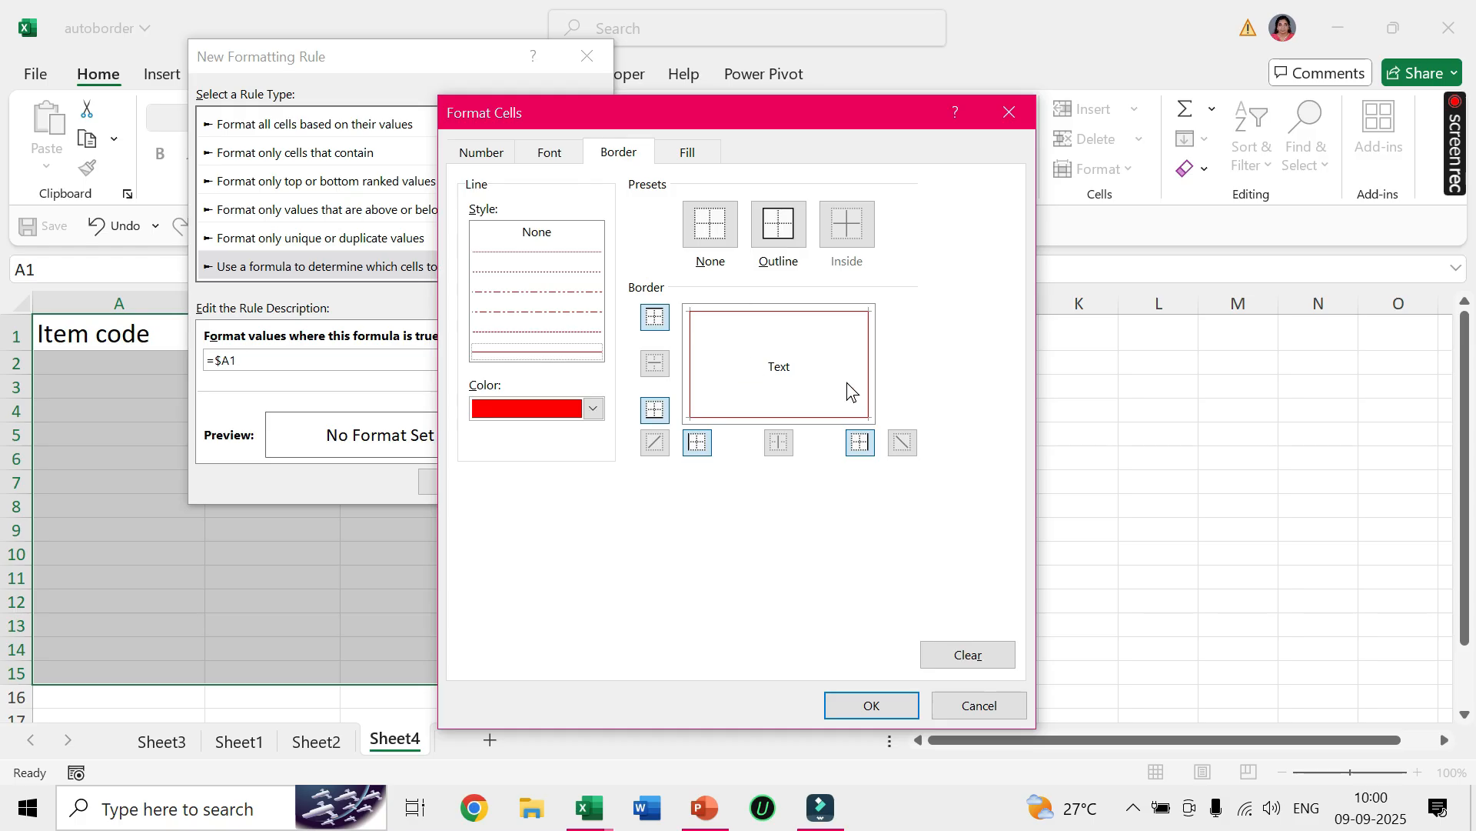
Set the rule's font style to Bold with a light blue fill, and apply the rule to the selected range.
{"action": "left_click", "coordinate": [559, 163]}
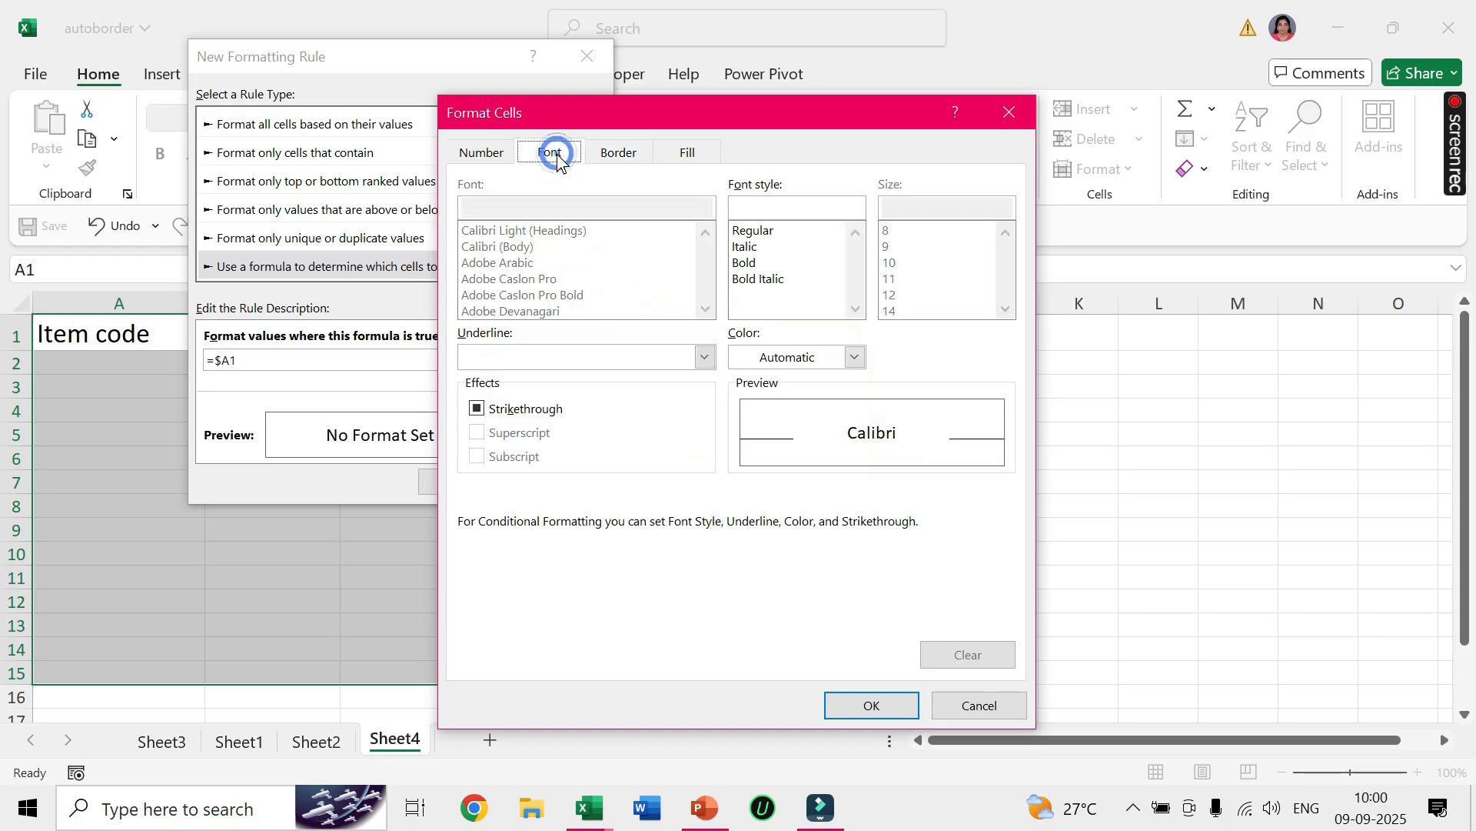
{"action": "left_click", "coordinate": [750, 264]}
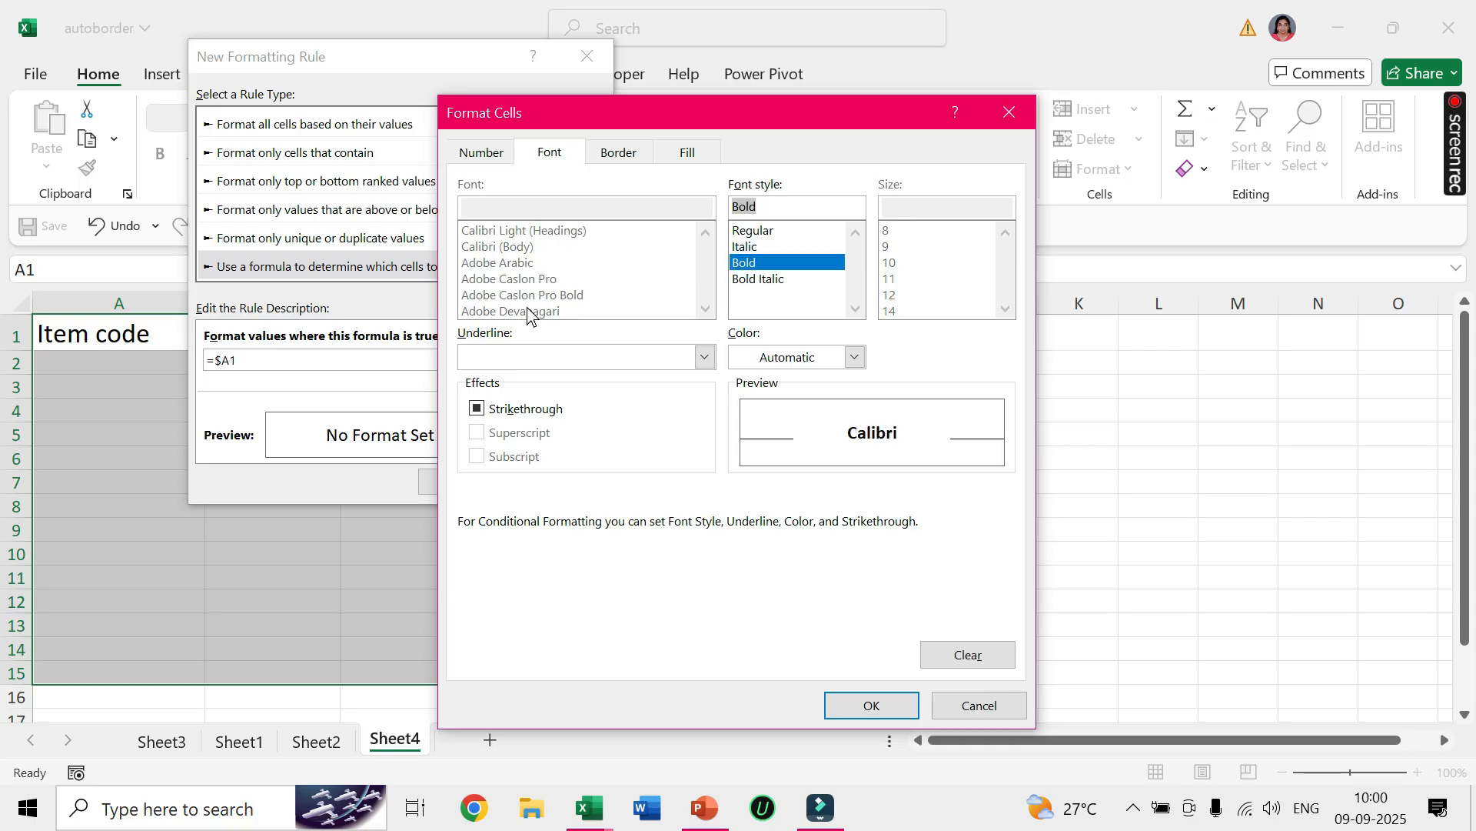
{"action": "left_click", "coordinate": [693, 157]}
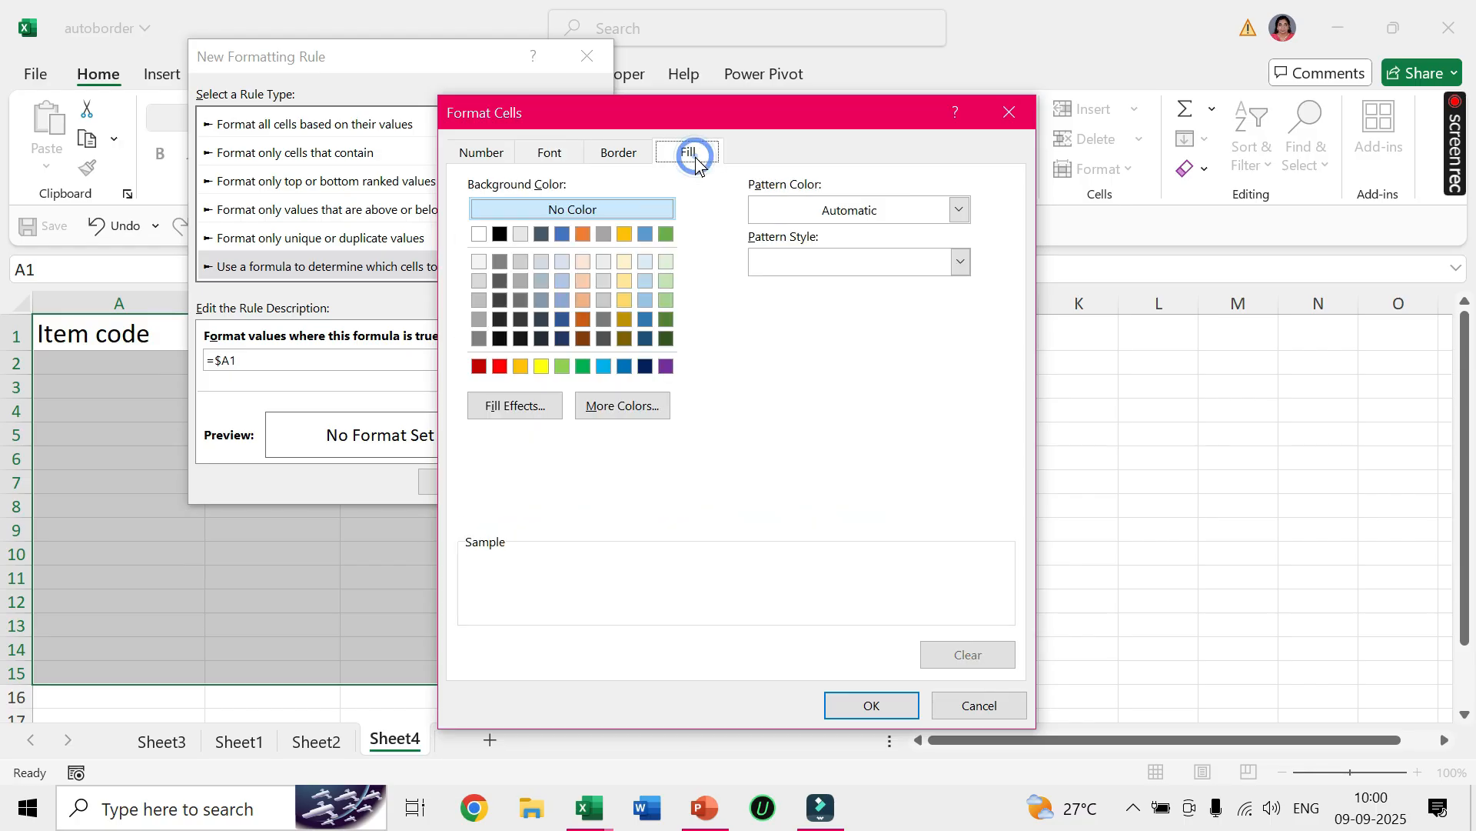
{"action": "left_click", "coordinate": [649, 280]}
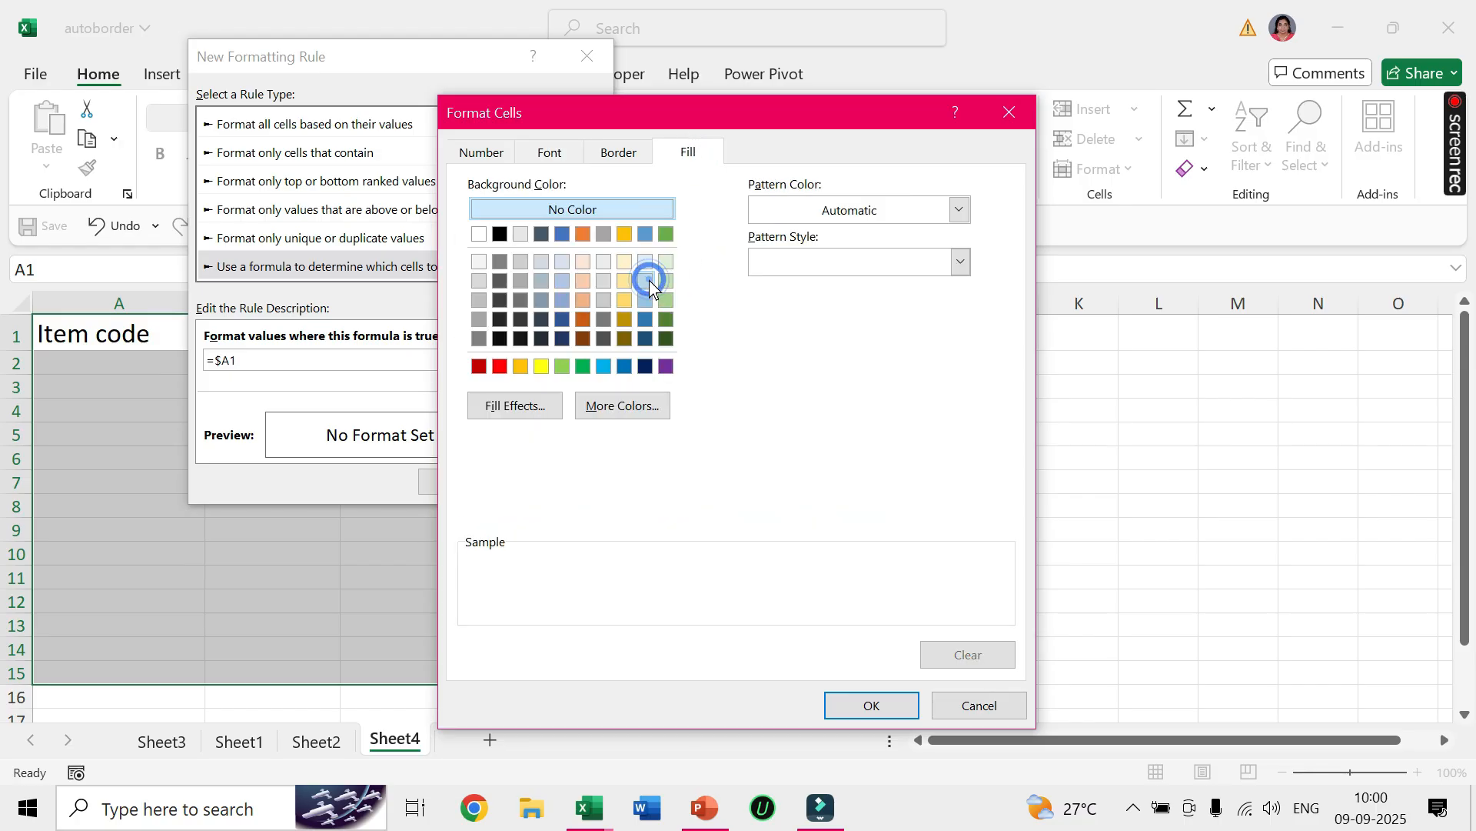
{"action": "left_click", "coordinate": [479, 152]}
{"action": "left_click", "coordinate": [548, 157]}
{"action": "left_click", "coordinate": [616, 154]}
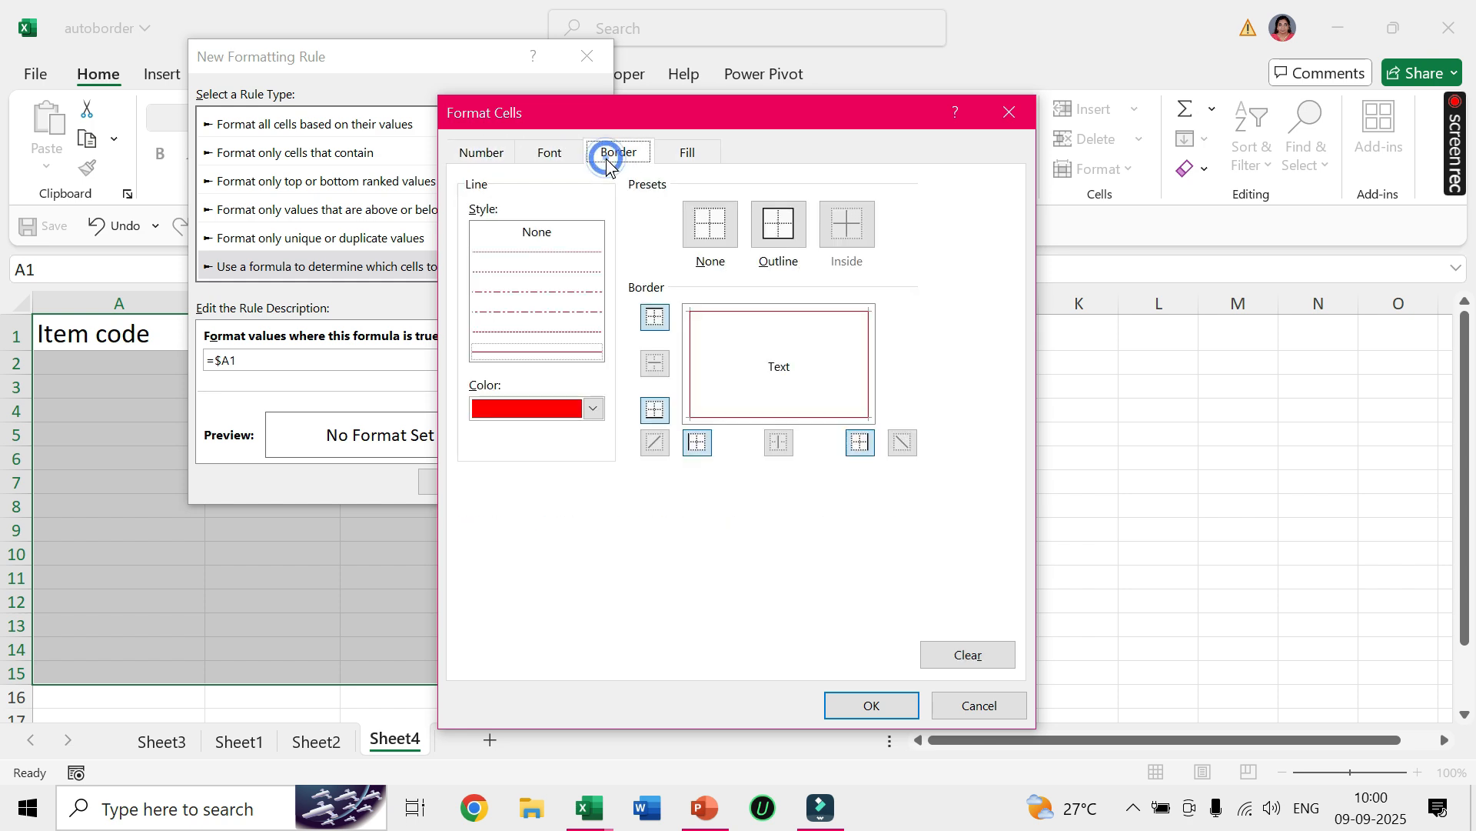
{"action": "left_click", "coordinate": [685, 159]}
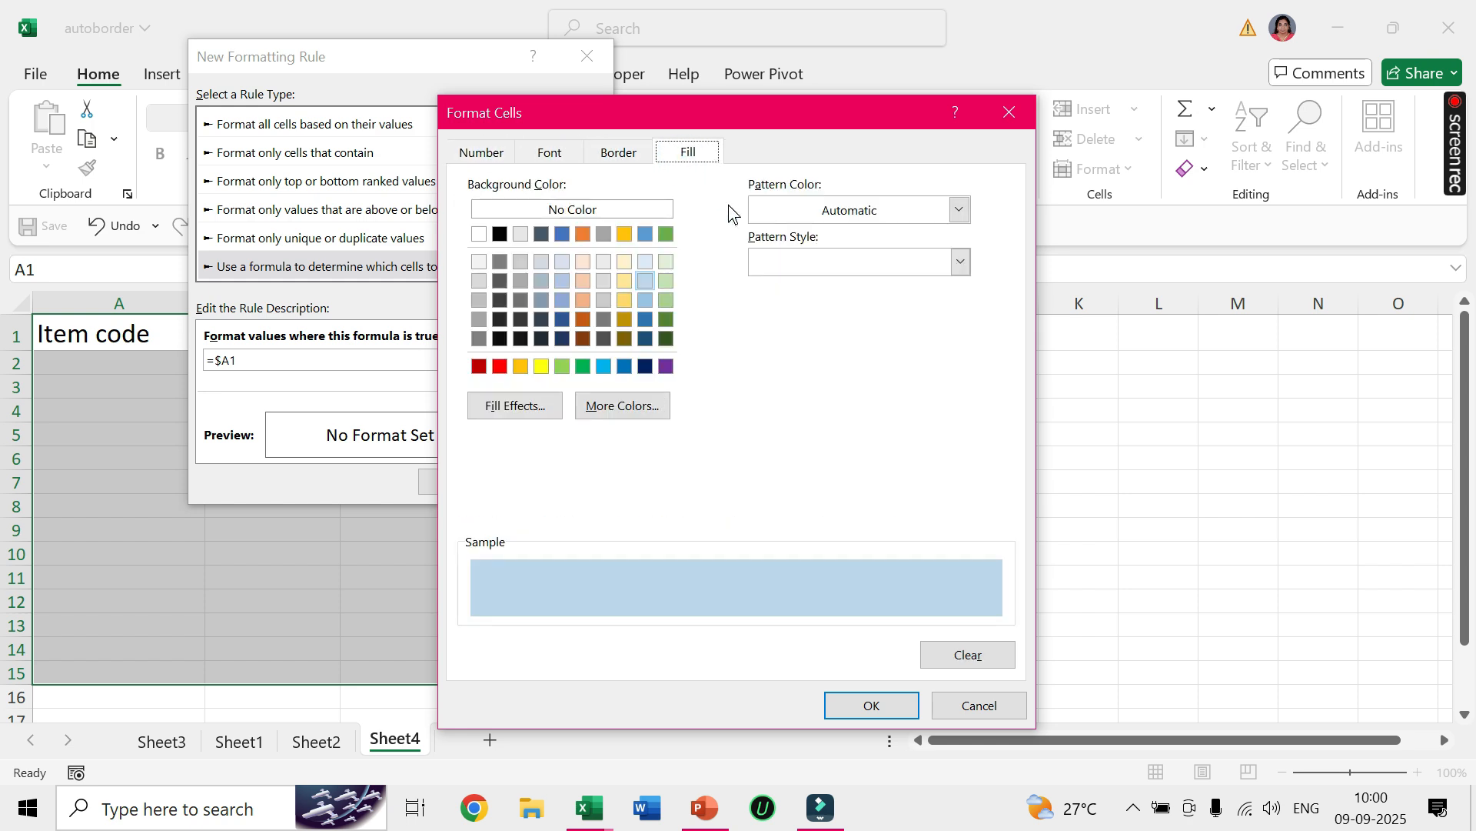
{"action": "left_click", "coordinate": [871, 705]}
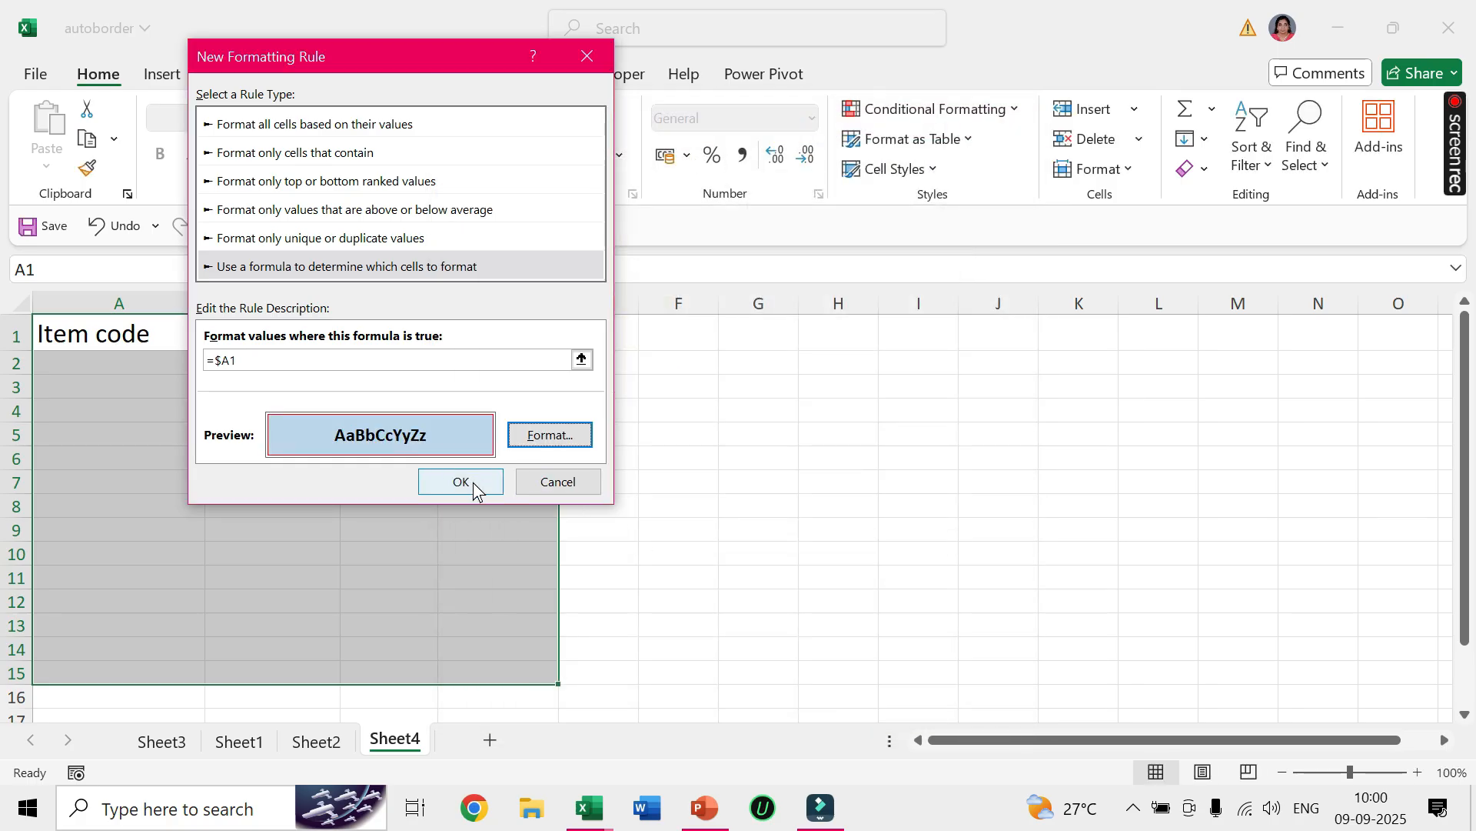
{"action": "left_click", "coordinate": [466, 485]}
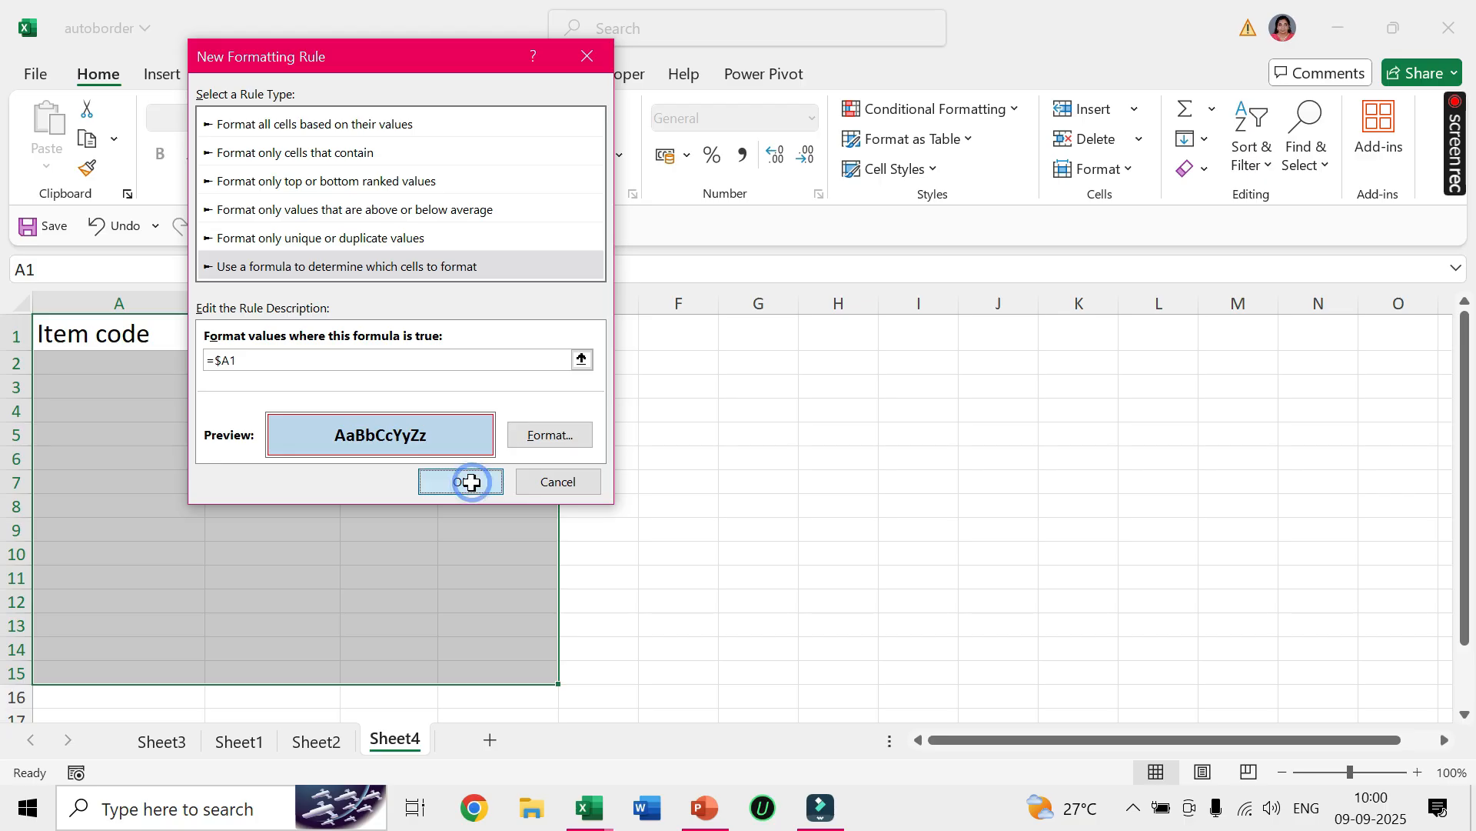
Enter item code 1 in cell A2 on Sheet4.
{"action": "left_click", "coordinate": [147, 367]}
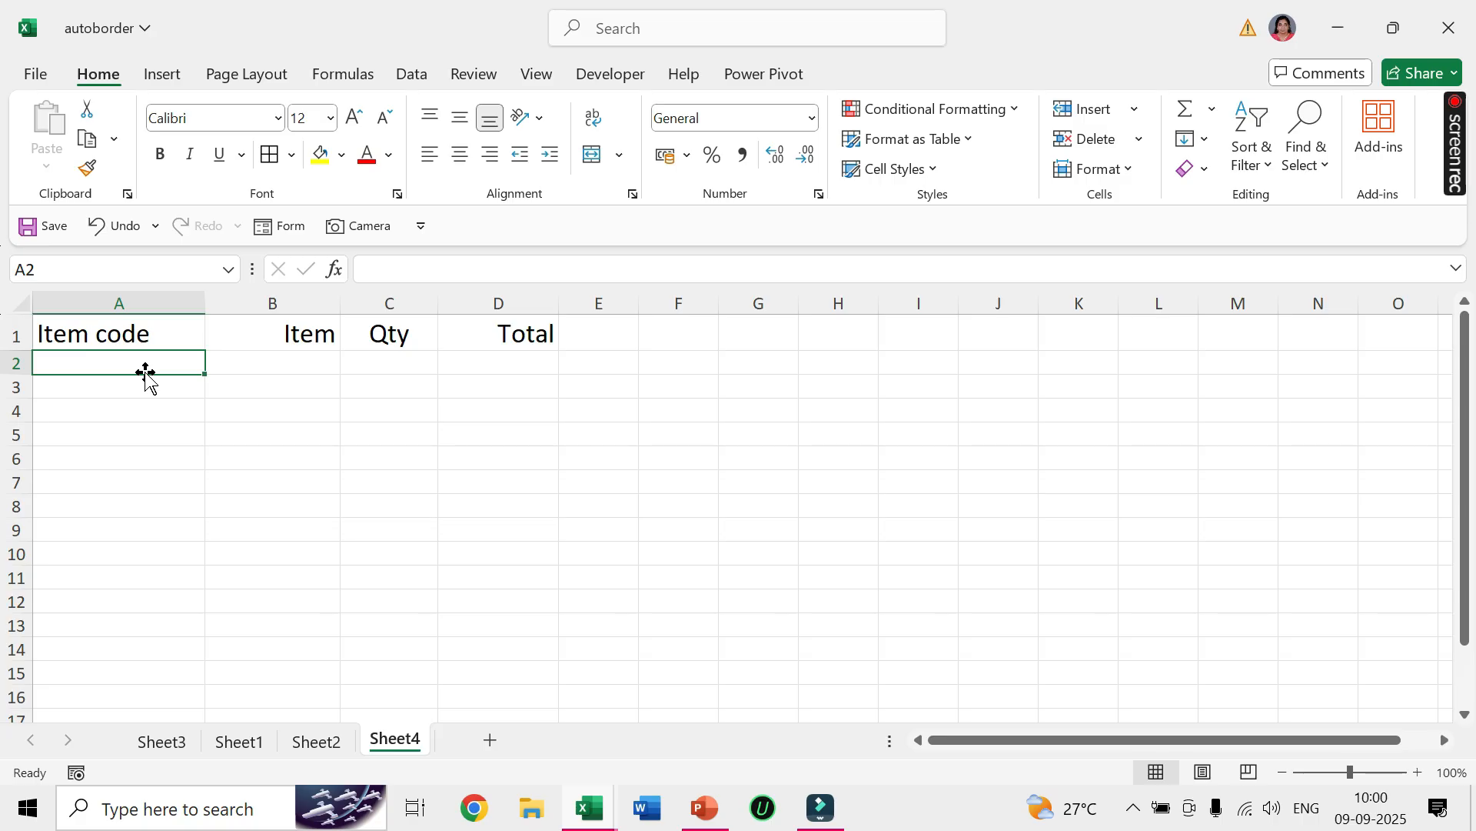
{"action": "type", "text": "1"}
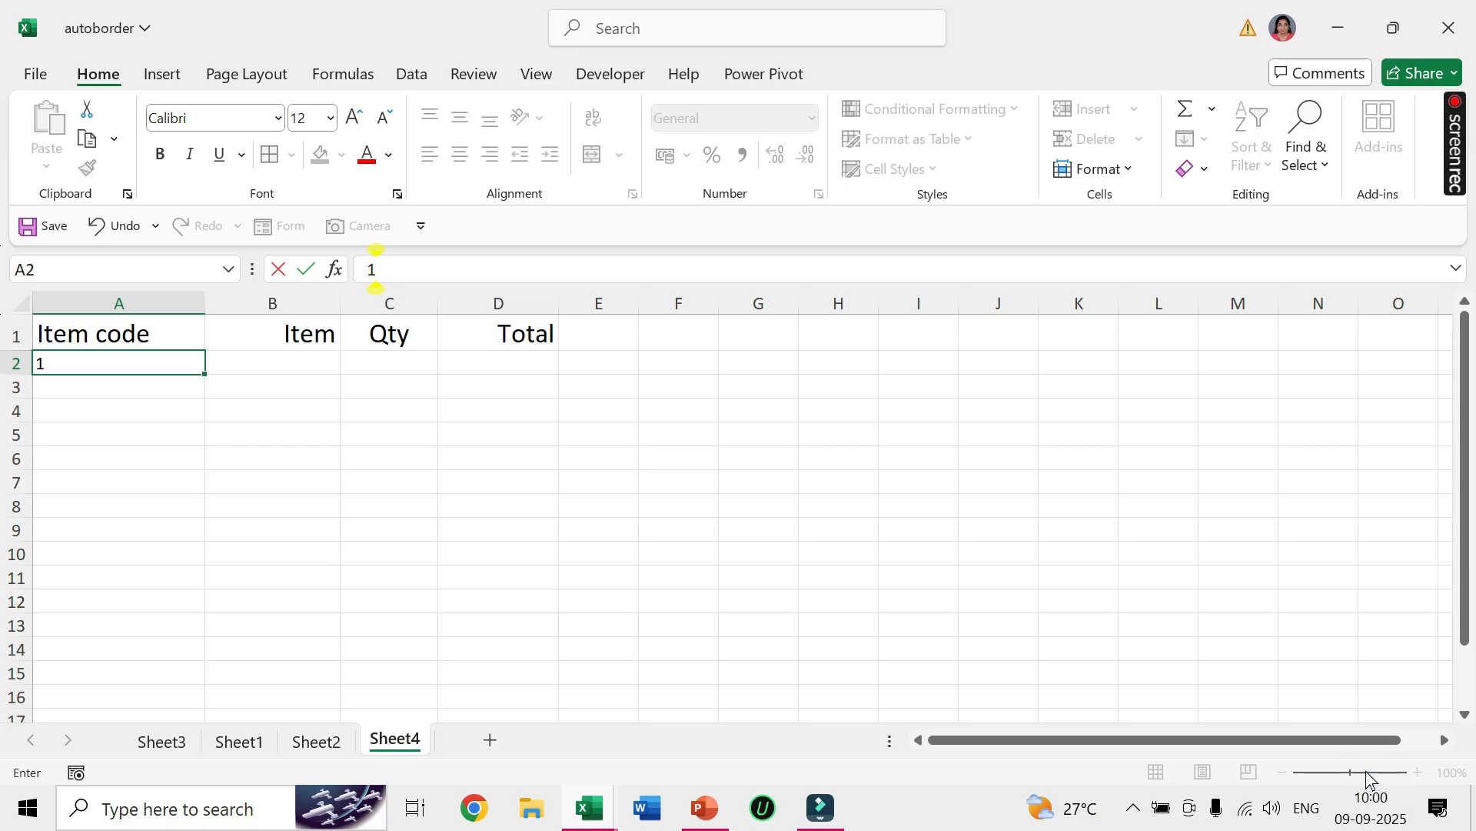
{"action": "left_click", "coordinate": [1287, 629]}
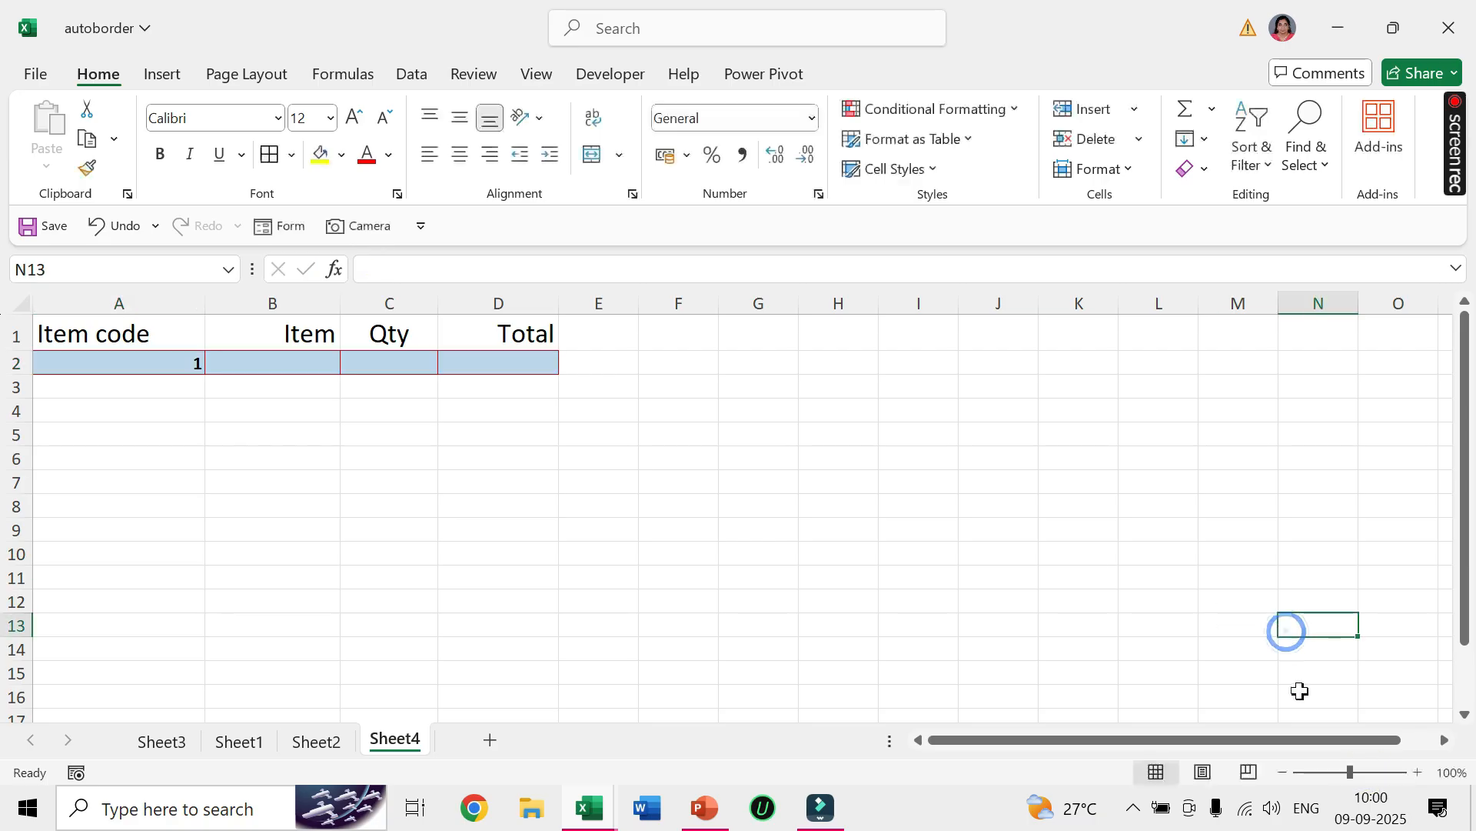
Enter item code 2 in cell A3 on Sheet4 and narrow column A.
{"action": "left_click", "coordinate": [1370, 772]}
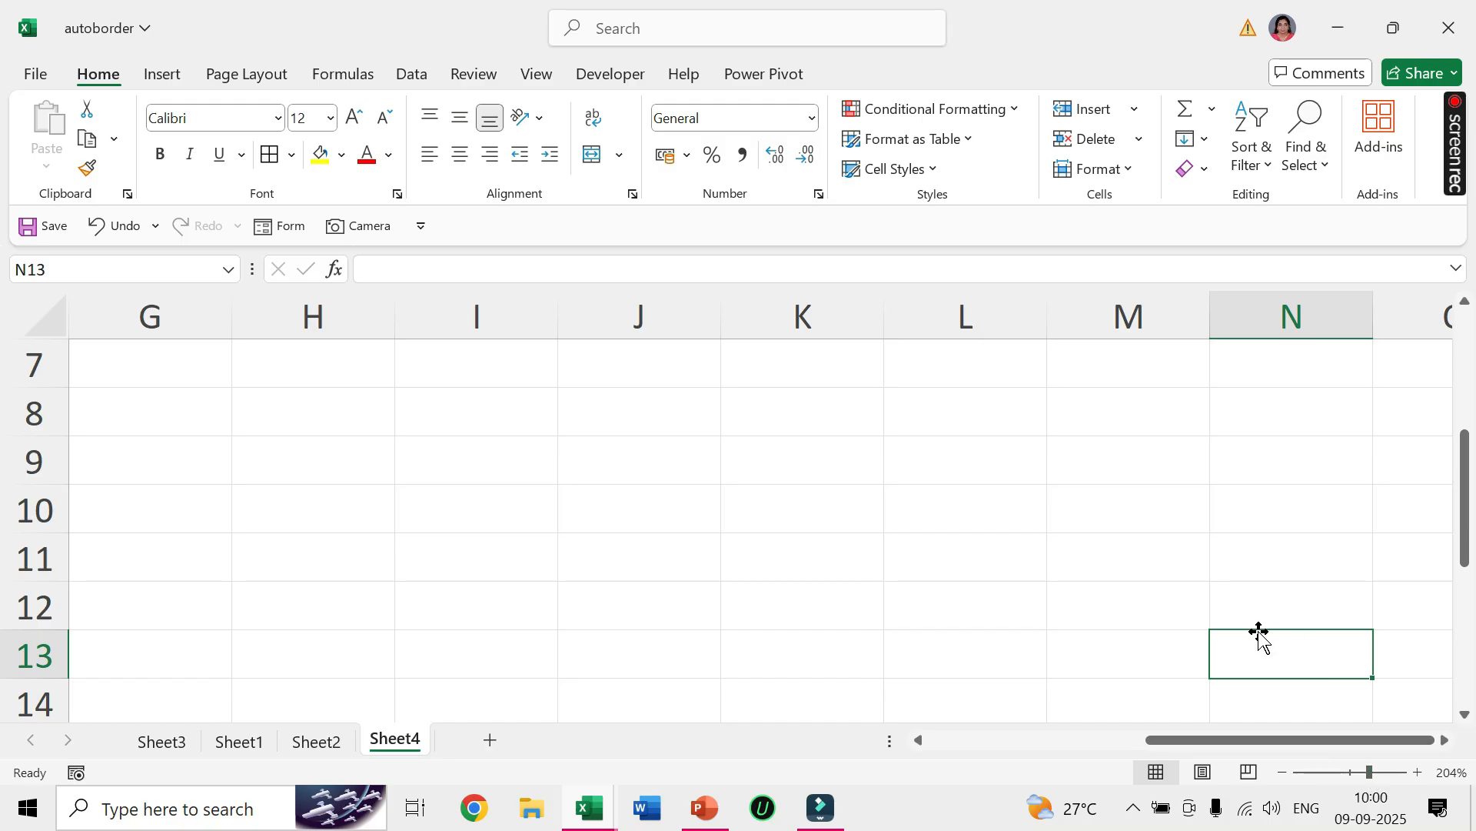
{"action": "key", "text": "ctrl+Home"}
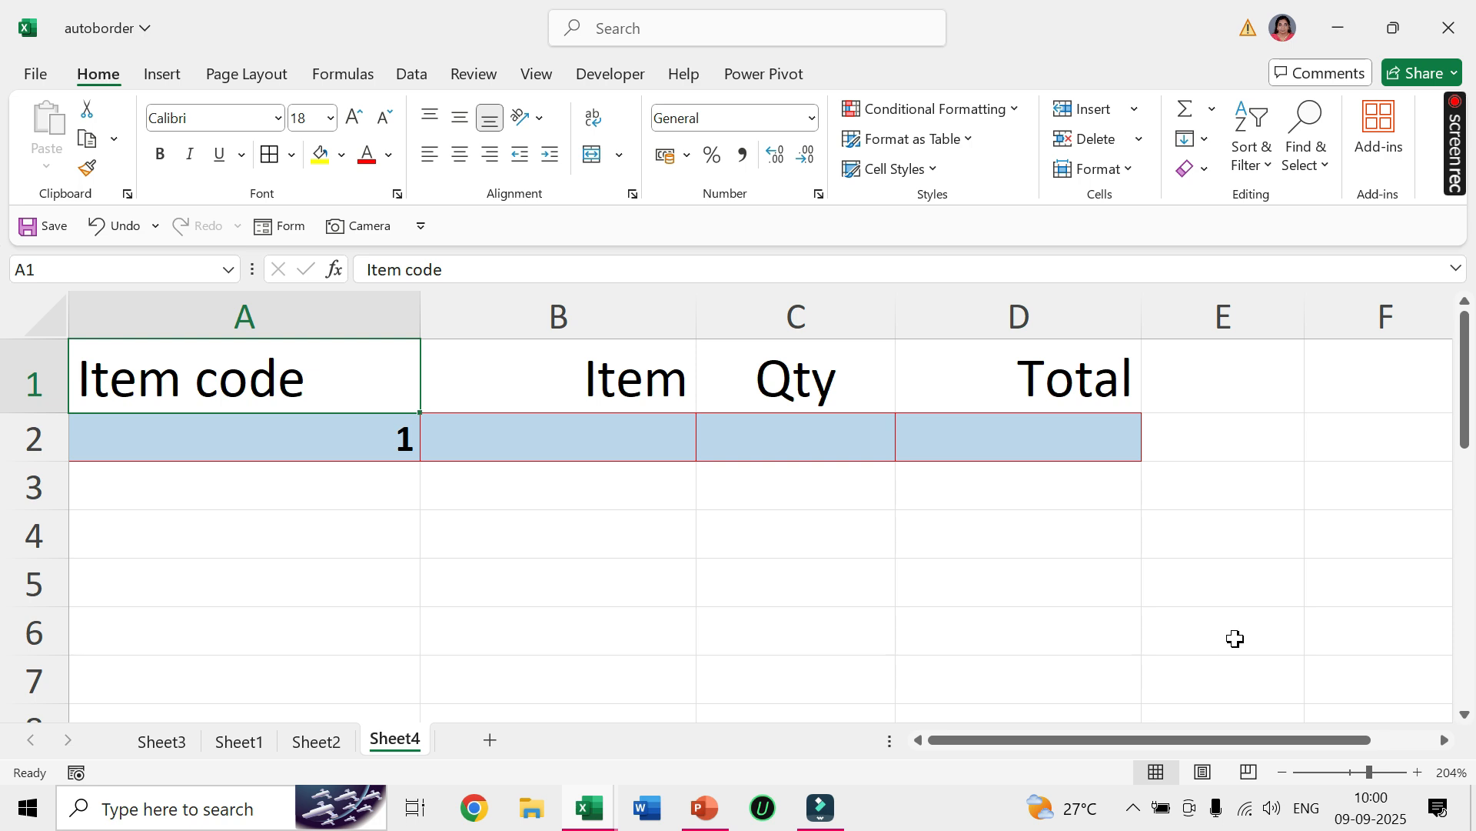
{"action": "key", "text": "Right"}
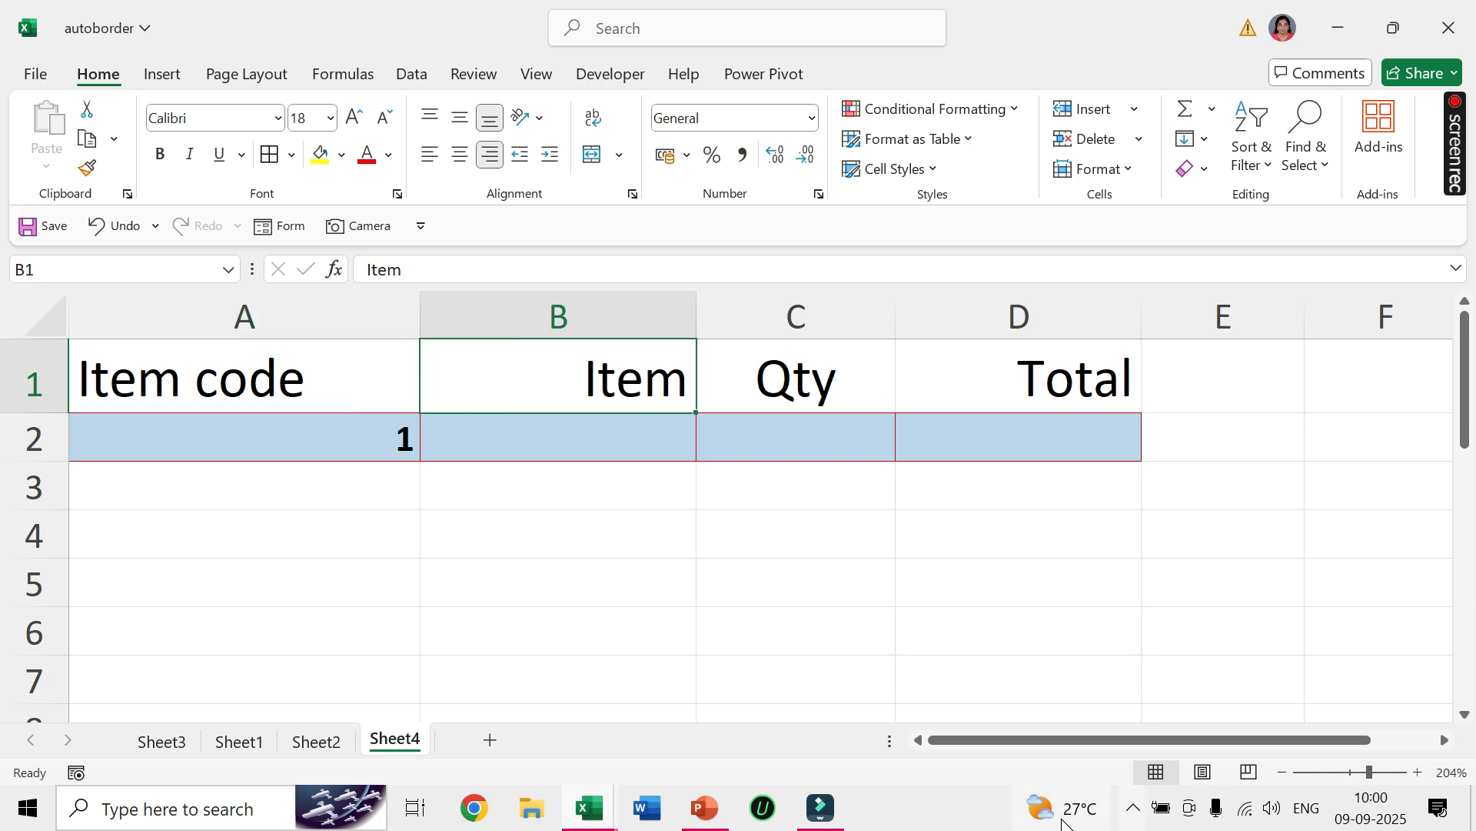
{"action": "key", "text": "Right"}
{"action": "left_click", "coordinate": [394, 498]}
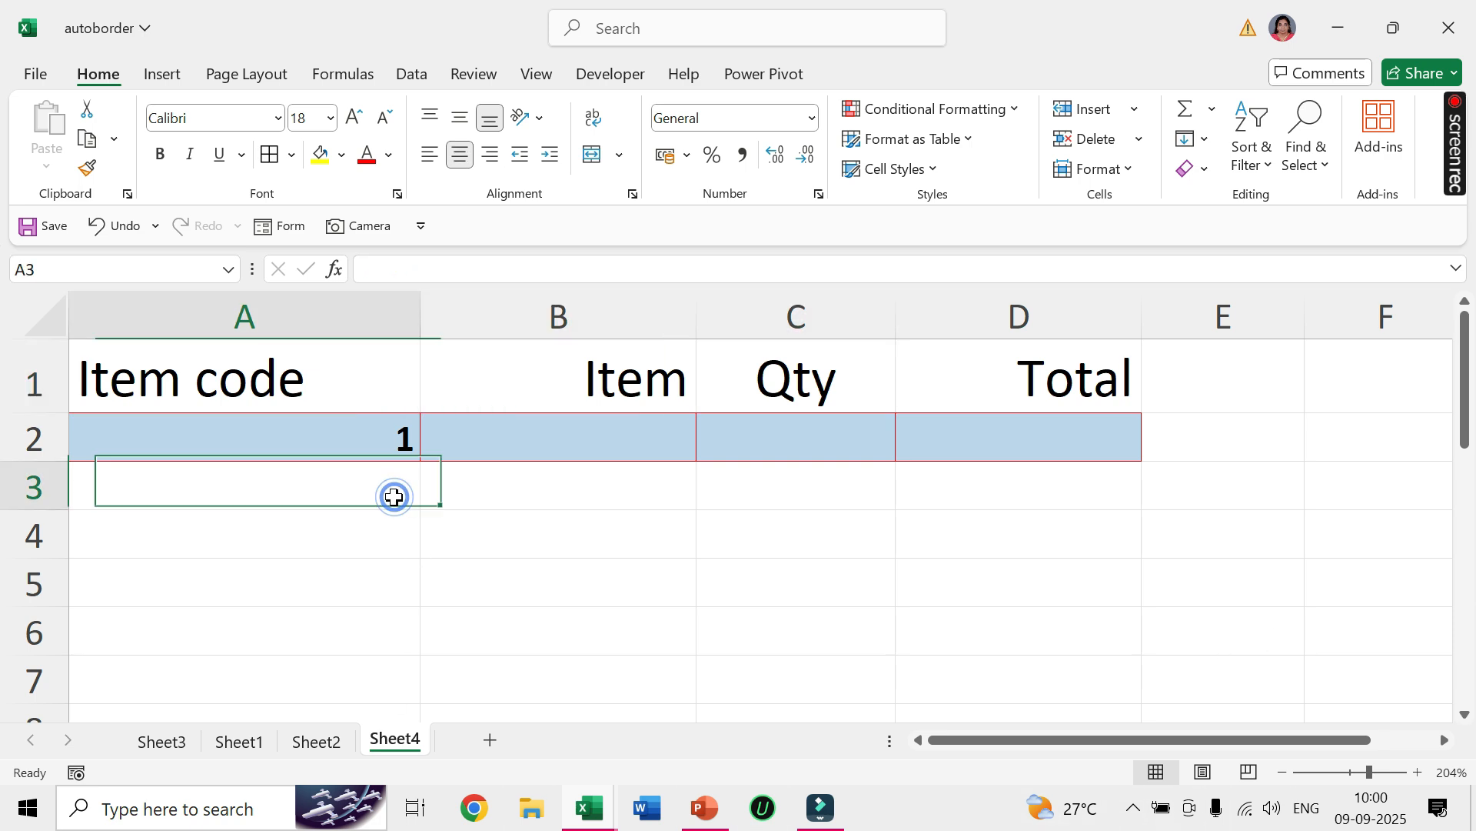
{"action": "type", "text": "2"}
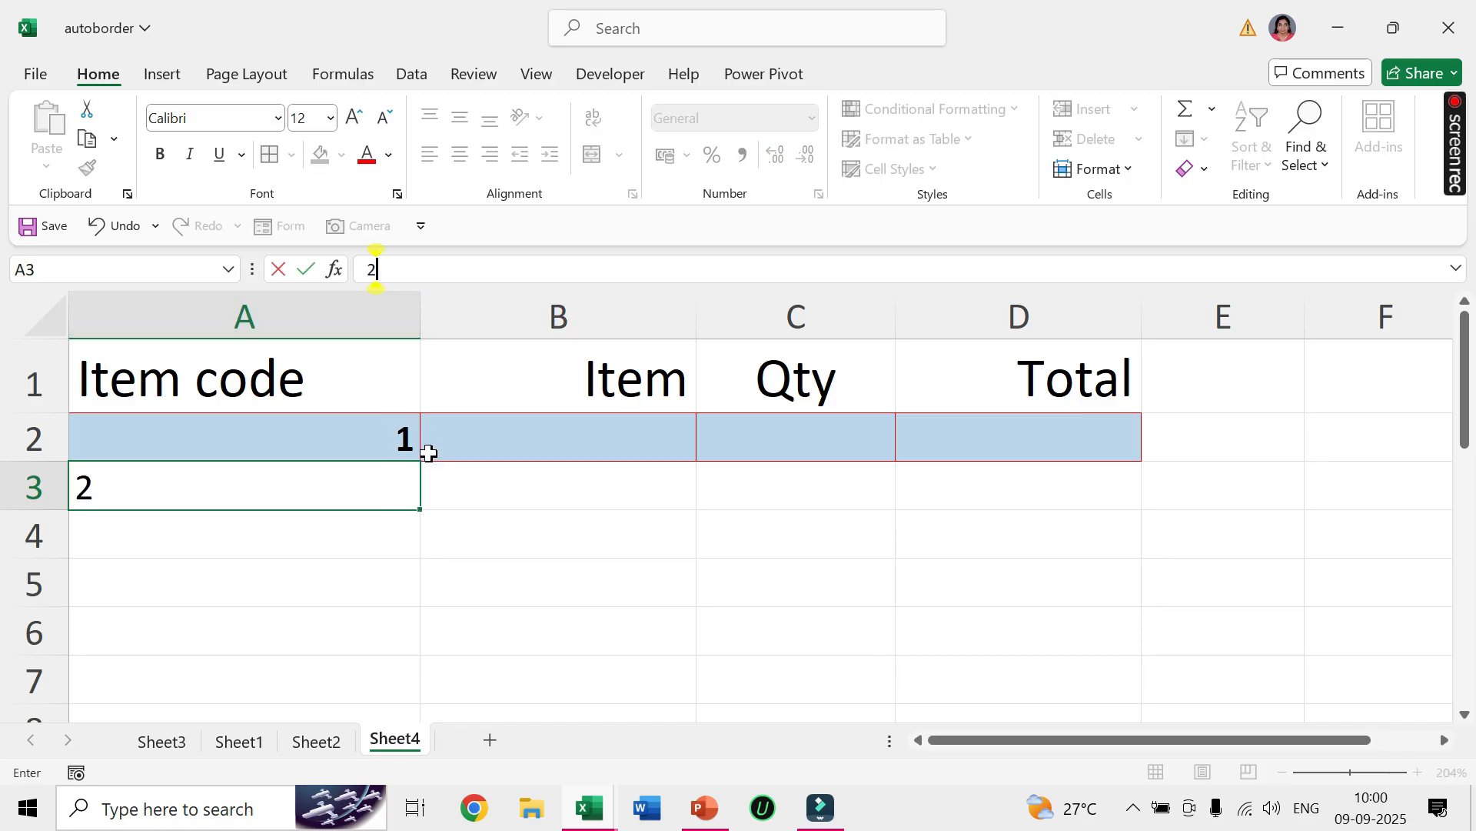
{"action": "left_click", "coordinate": [465, 531]}
{"action": "left_click_drag", "start_coordinate": [423, 324], "coordinate": [263, 325]}
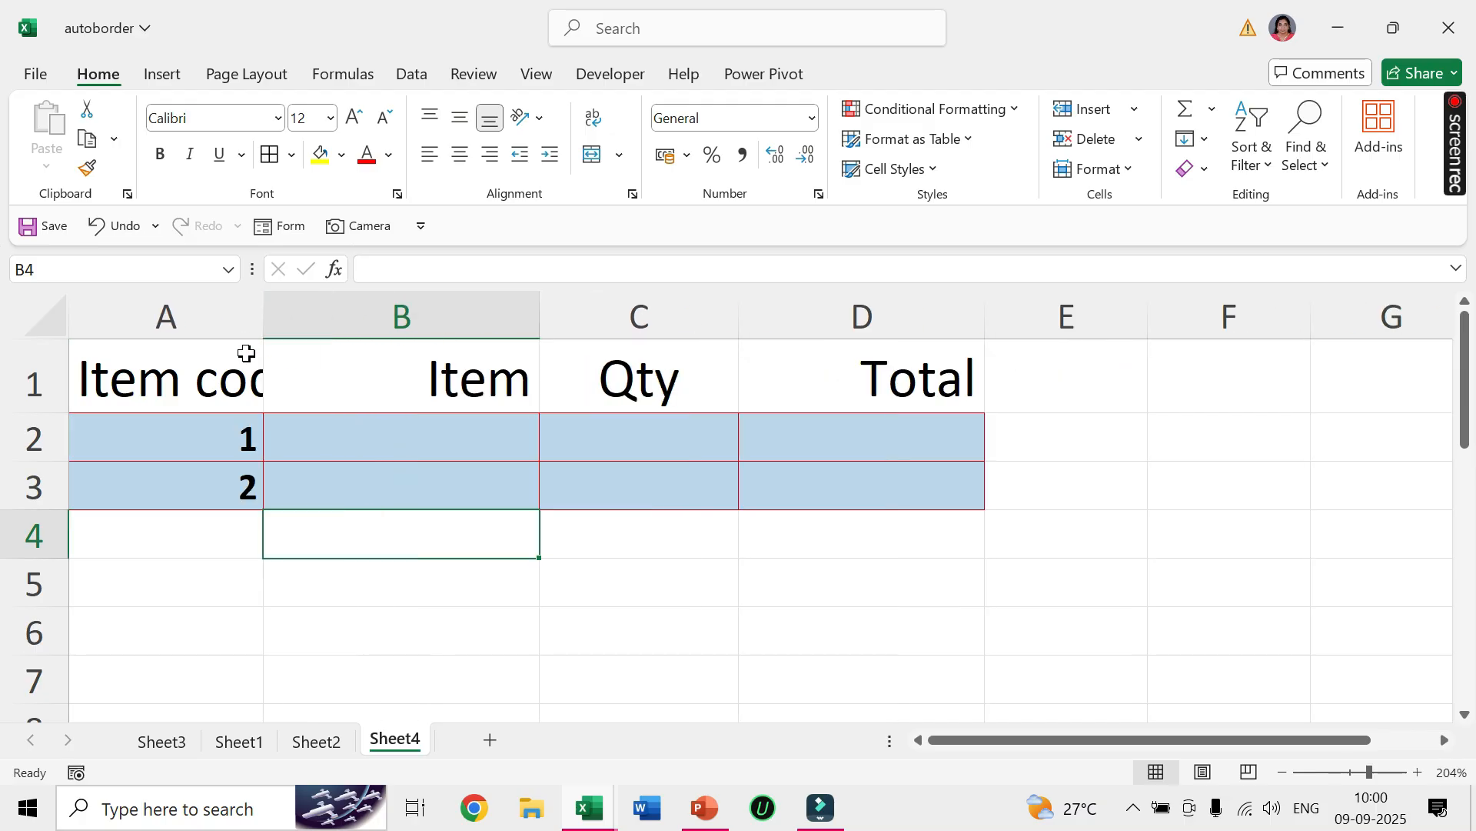
{"action": "left_click", "coordinate": [323, 481]}
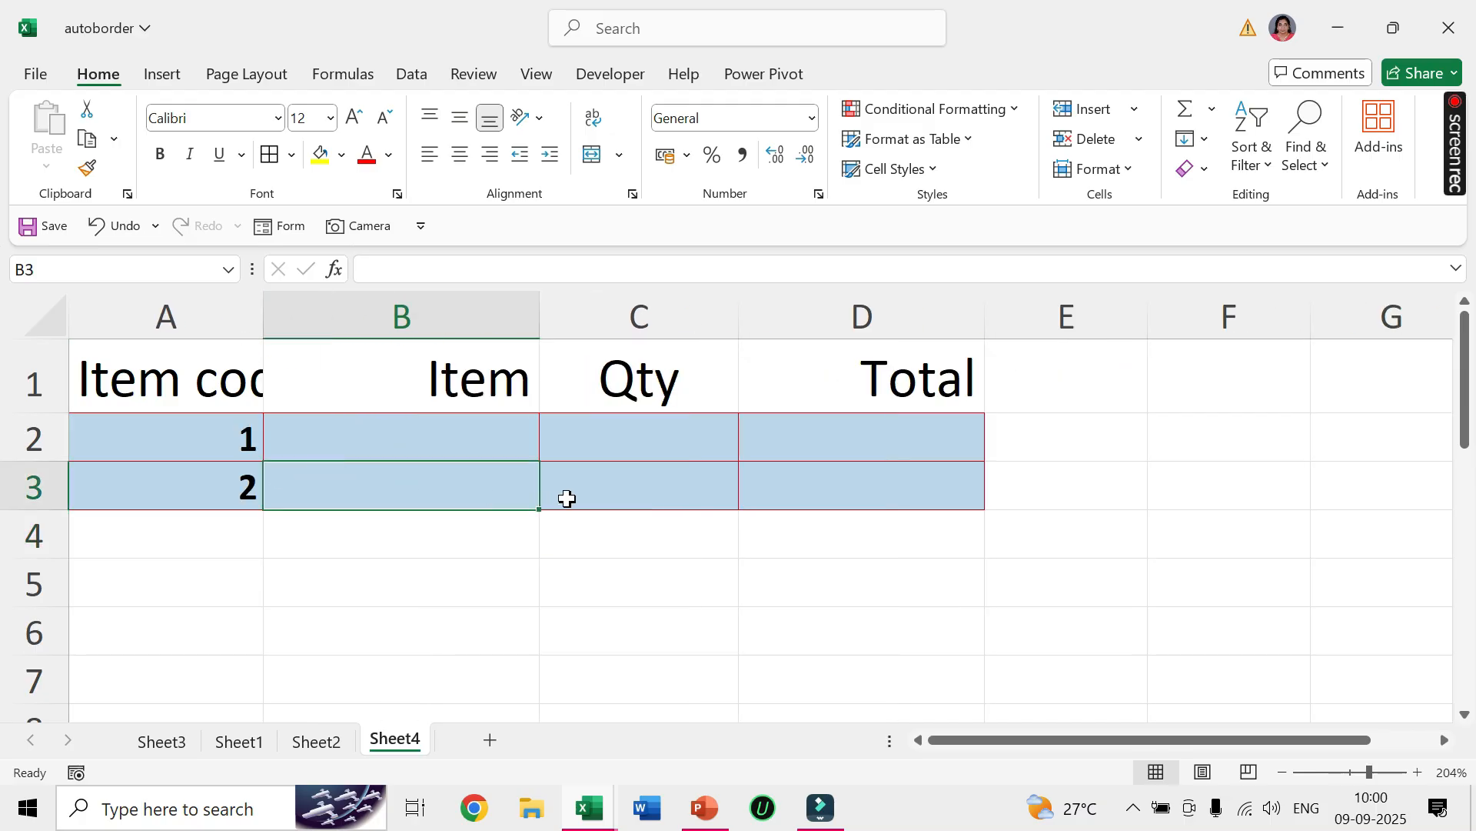
Complete row 2 of the table with item tv, quantity 2 and total 30000.
{"action": "left_click", "coordinate": [454, 437]}
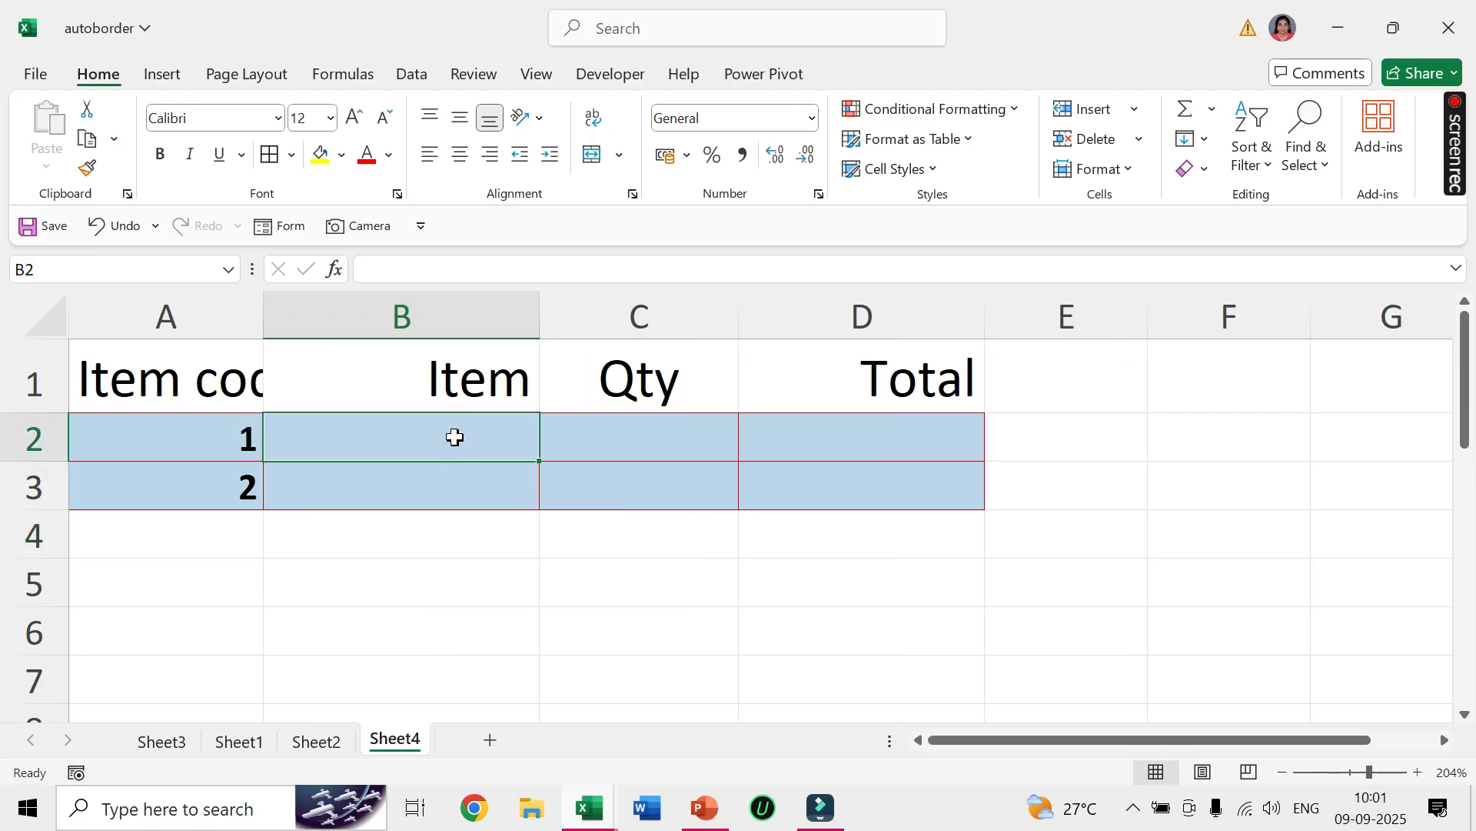
{"action": "type", "text": "tv"}
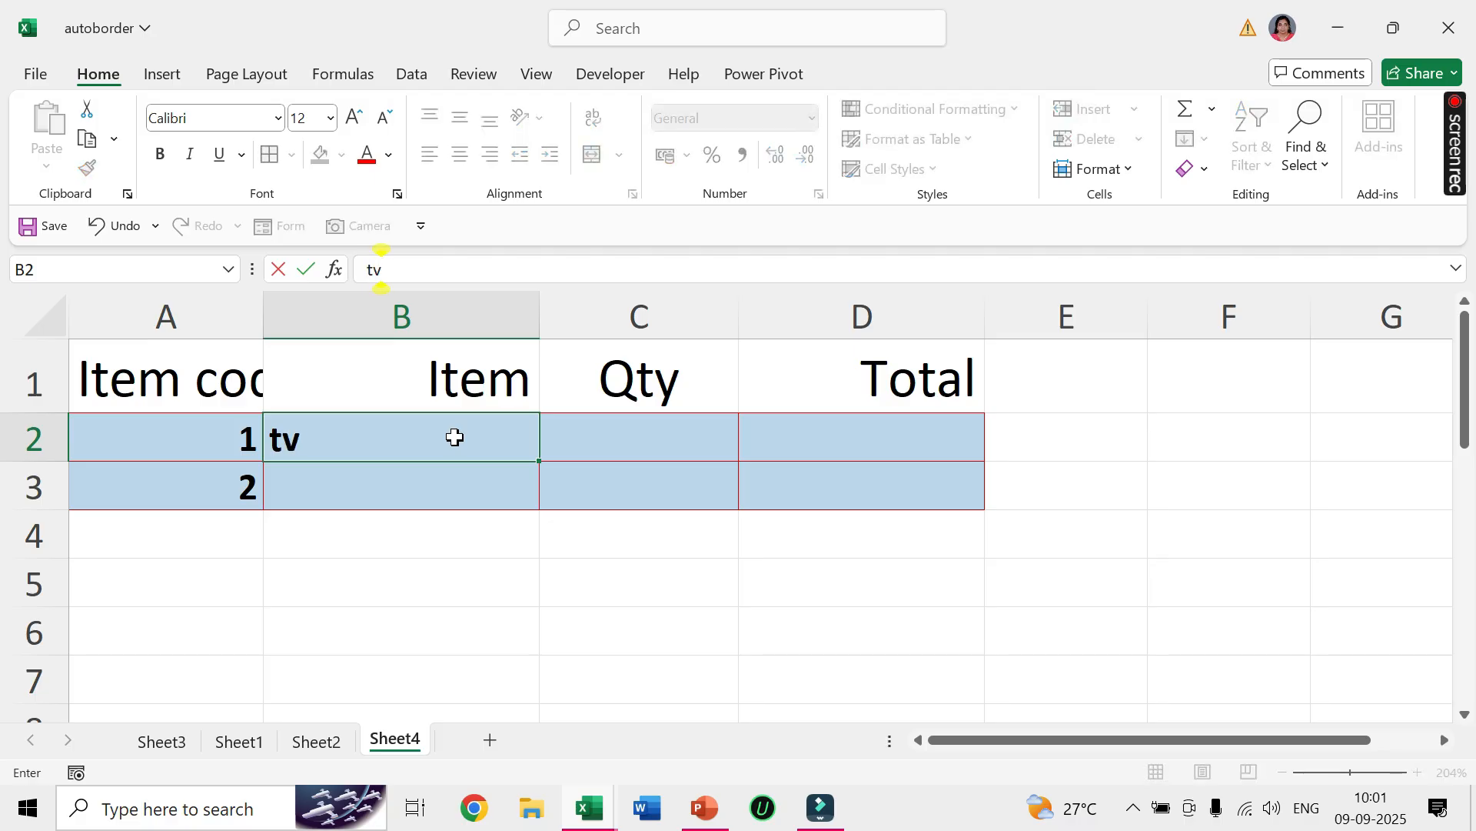
{"action": "left_click", "coordinate": [650, 434]}
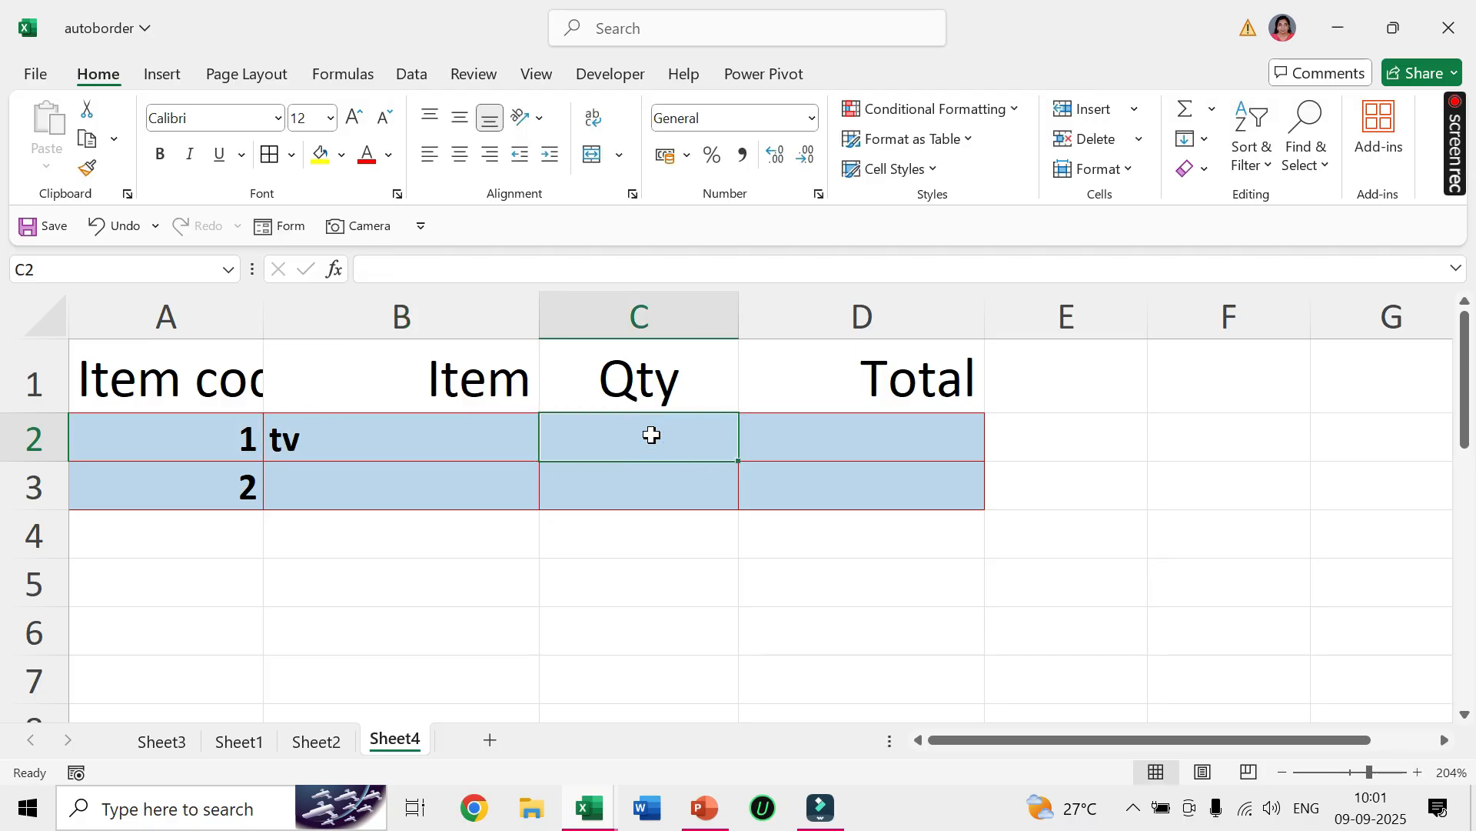
{"action": "type", "text": "2"}
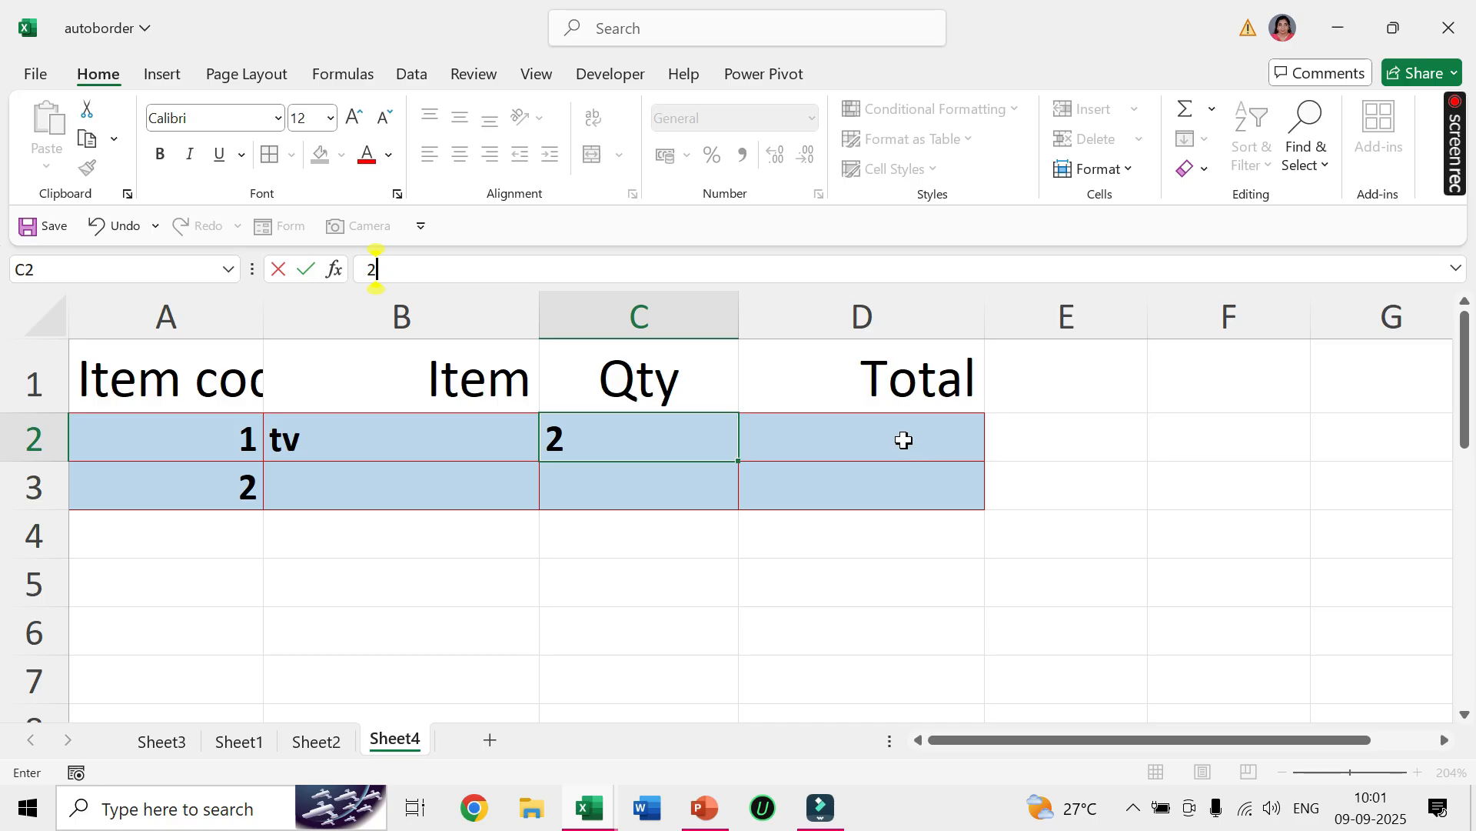
{"action": "left_click", "coordinate": [904, 440]}
{"action": "type", "text": "30000"}
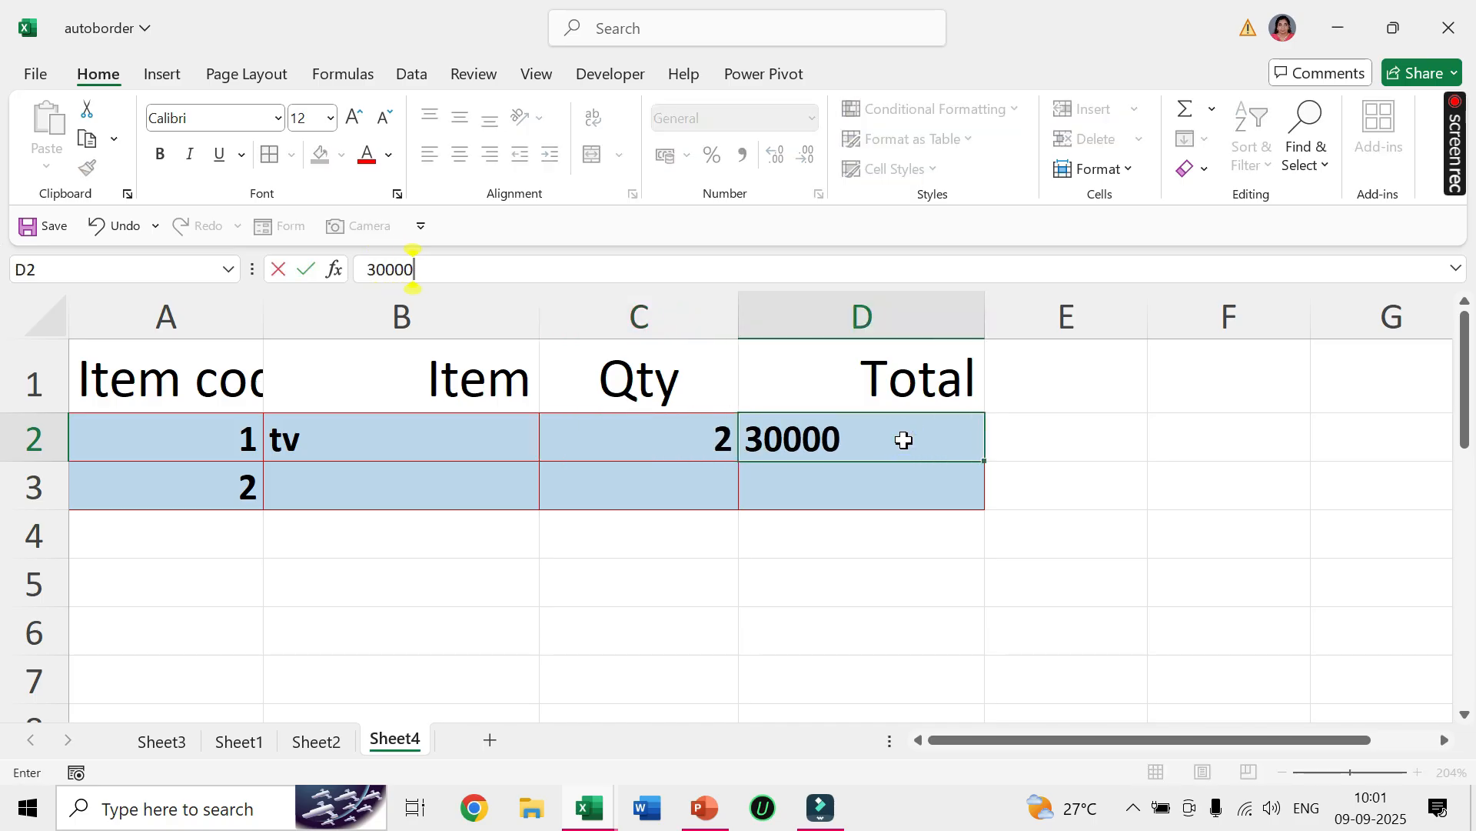
{"action": "key", "text": "Return"}
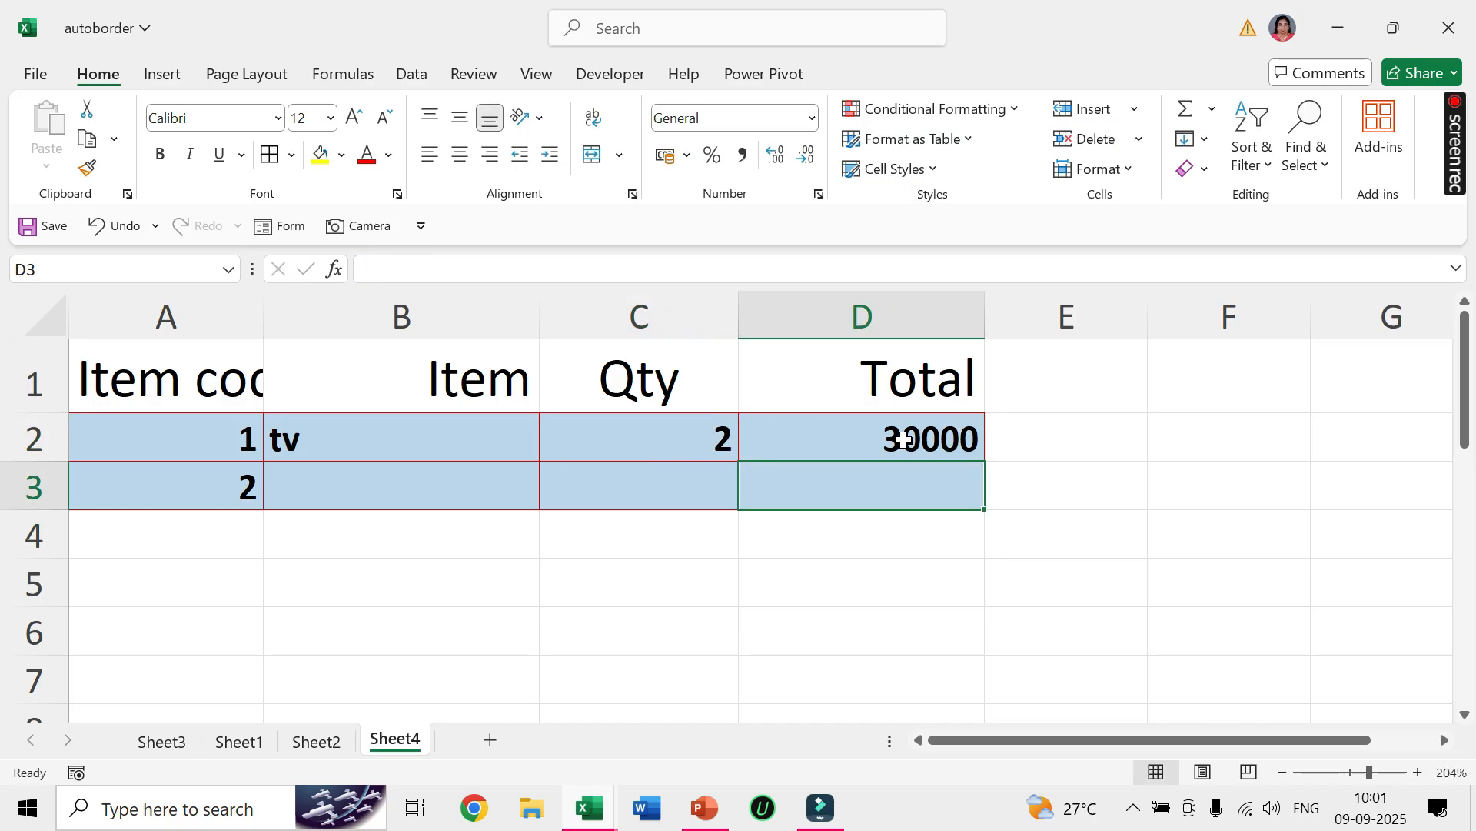
Complete row 3 with item printer, quantity 1 and total 10000.
{"action": "left_click", "coordinate": [323, 495]}
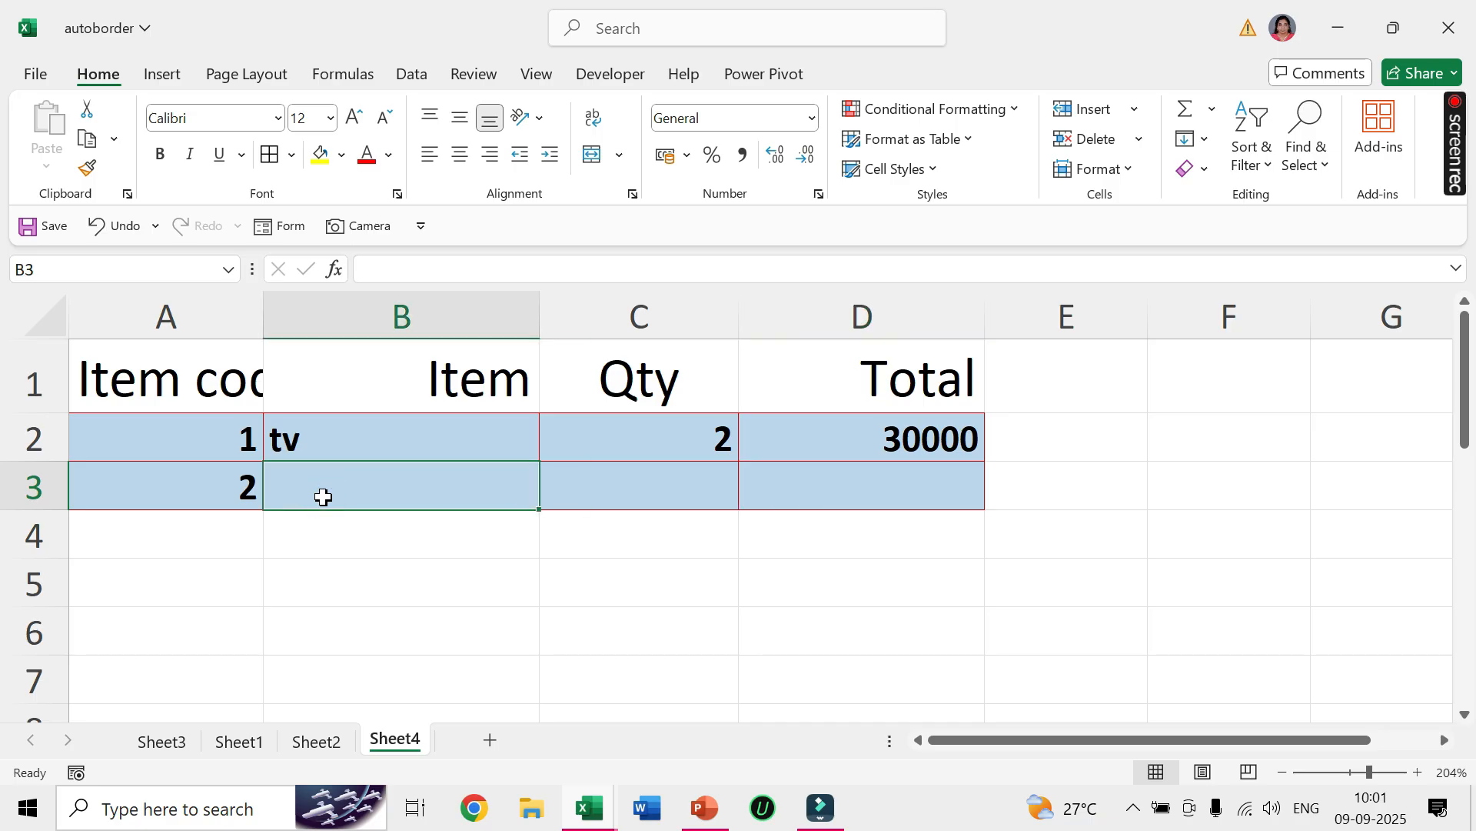
{"action": "type", "text": "pr"}
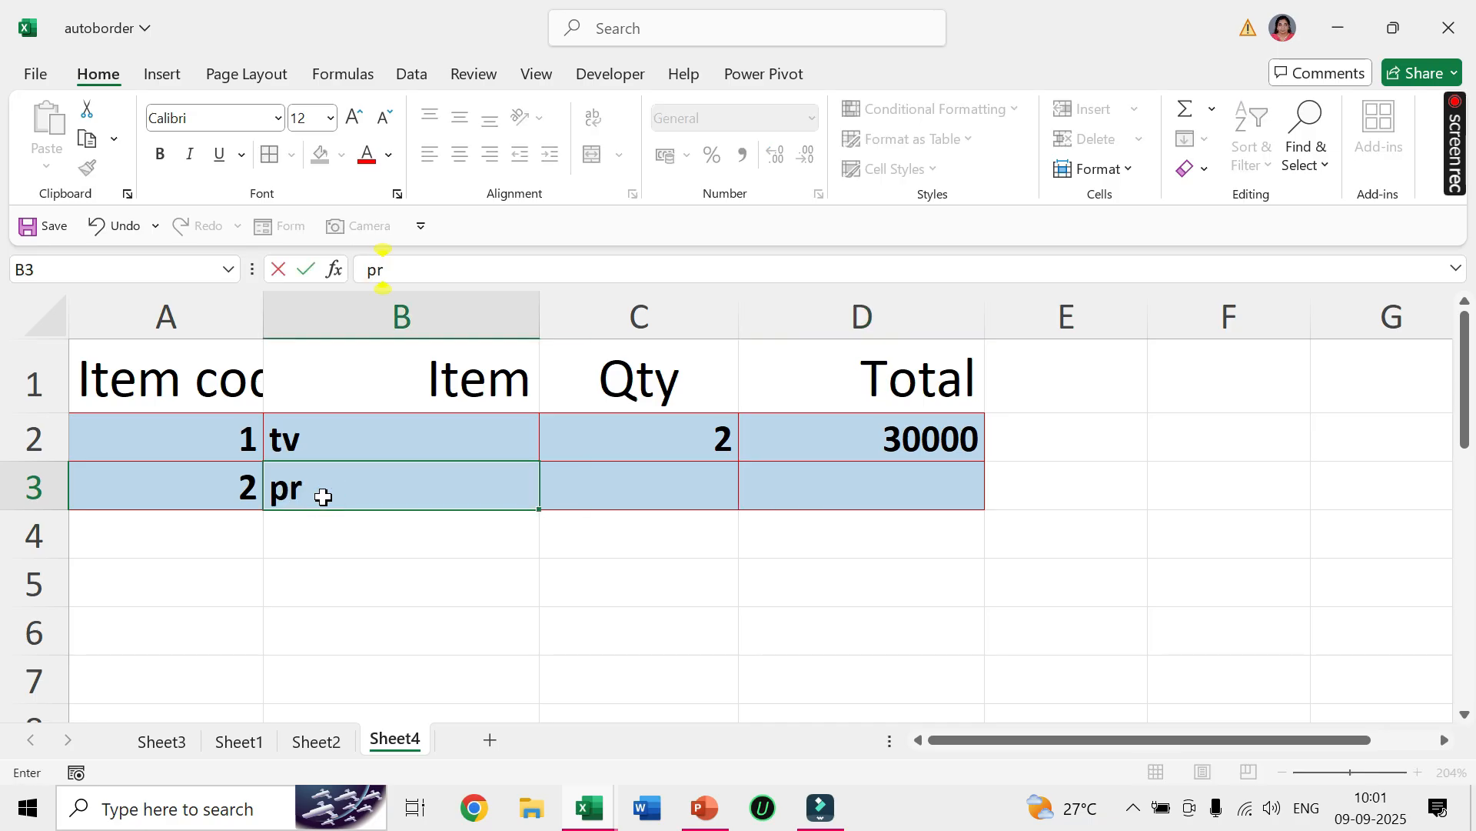
{"action": "type", "text": "inter"}
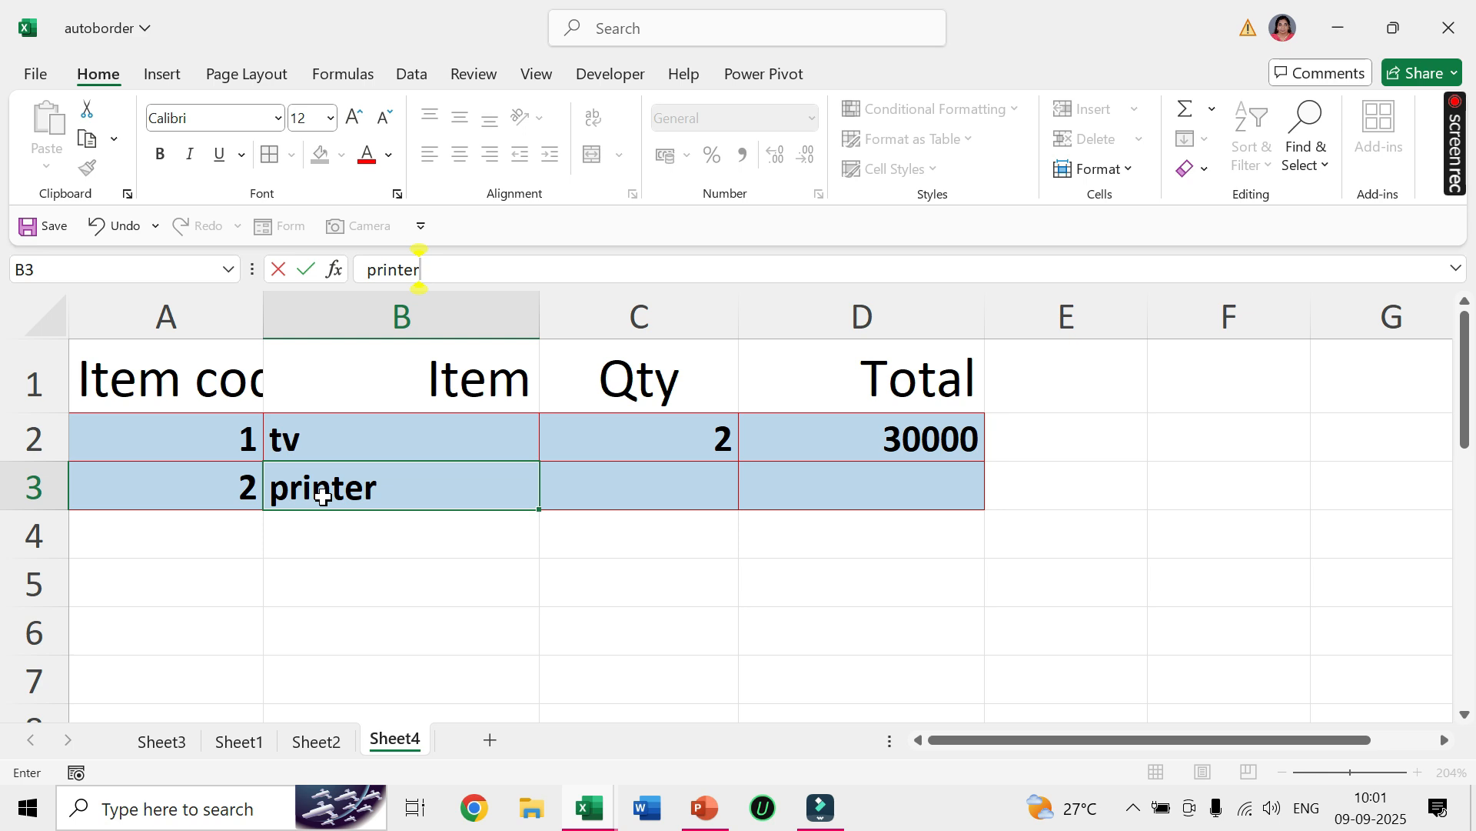
{"action": "key", "text": "Tab"}
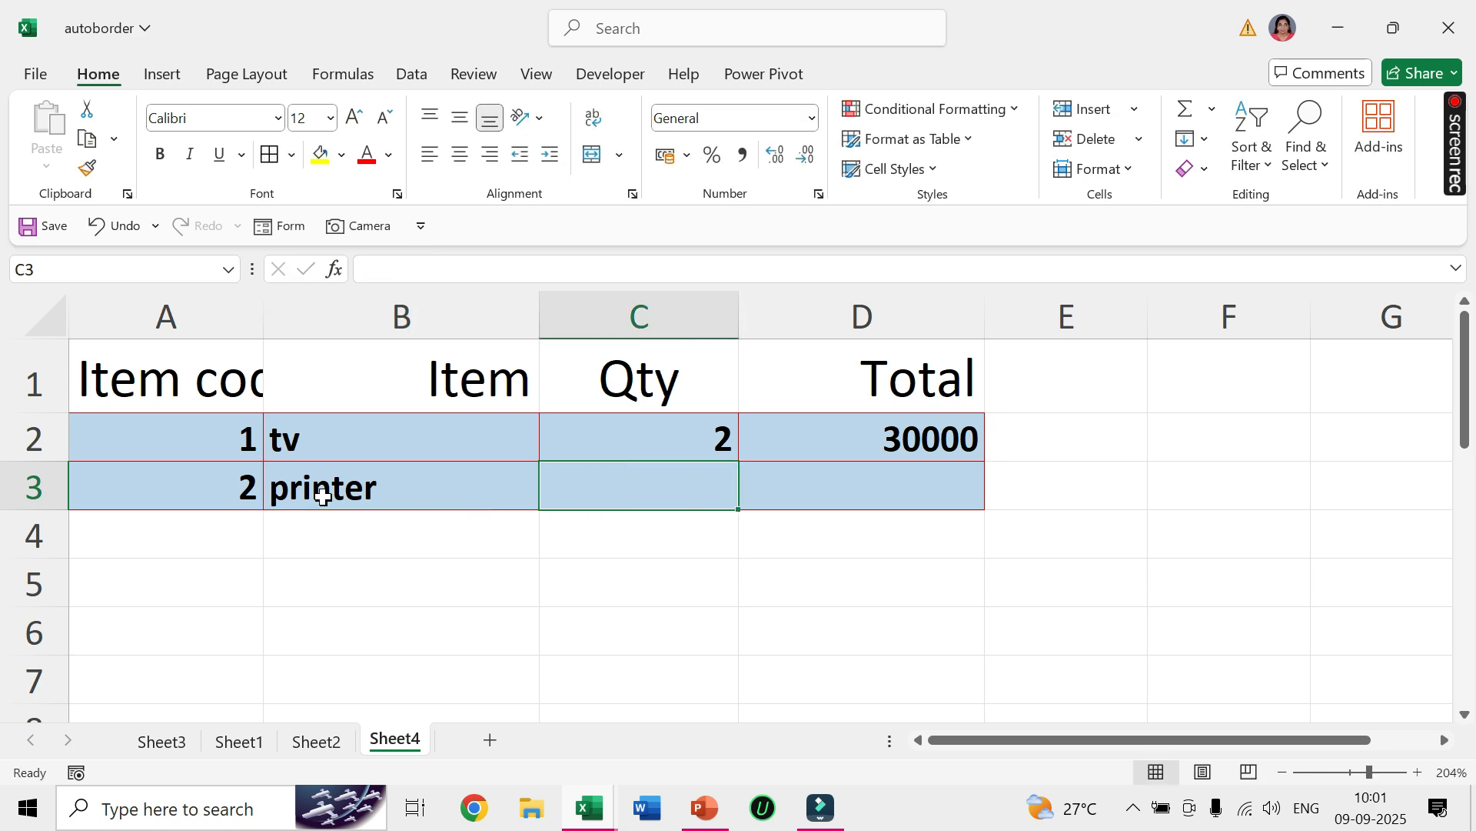
{"action": "type", "text": "1"}
{"action": "key", "text": "Tab"}
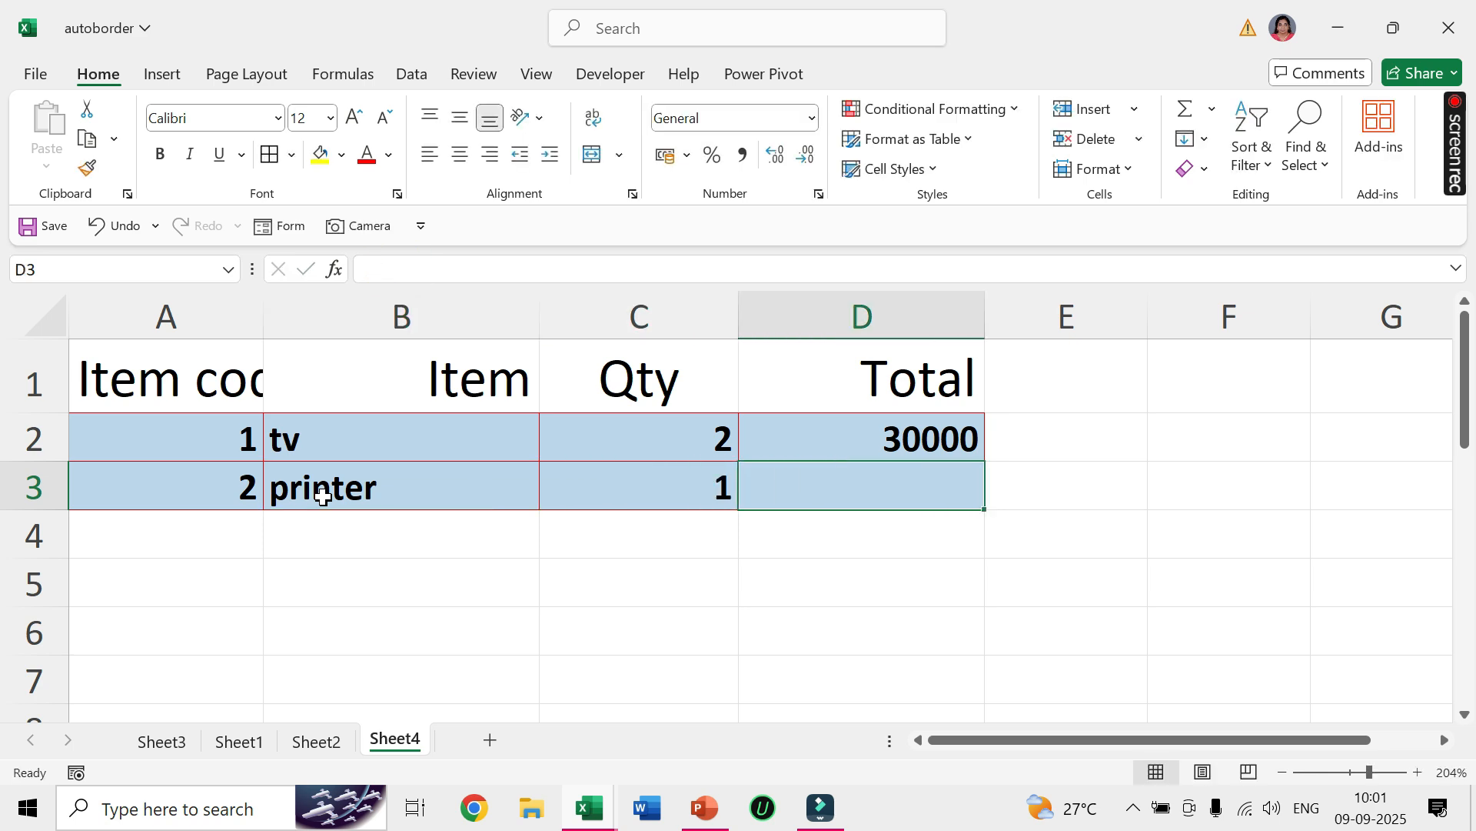
{"action": "type", "text": "10000"}
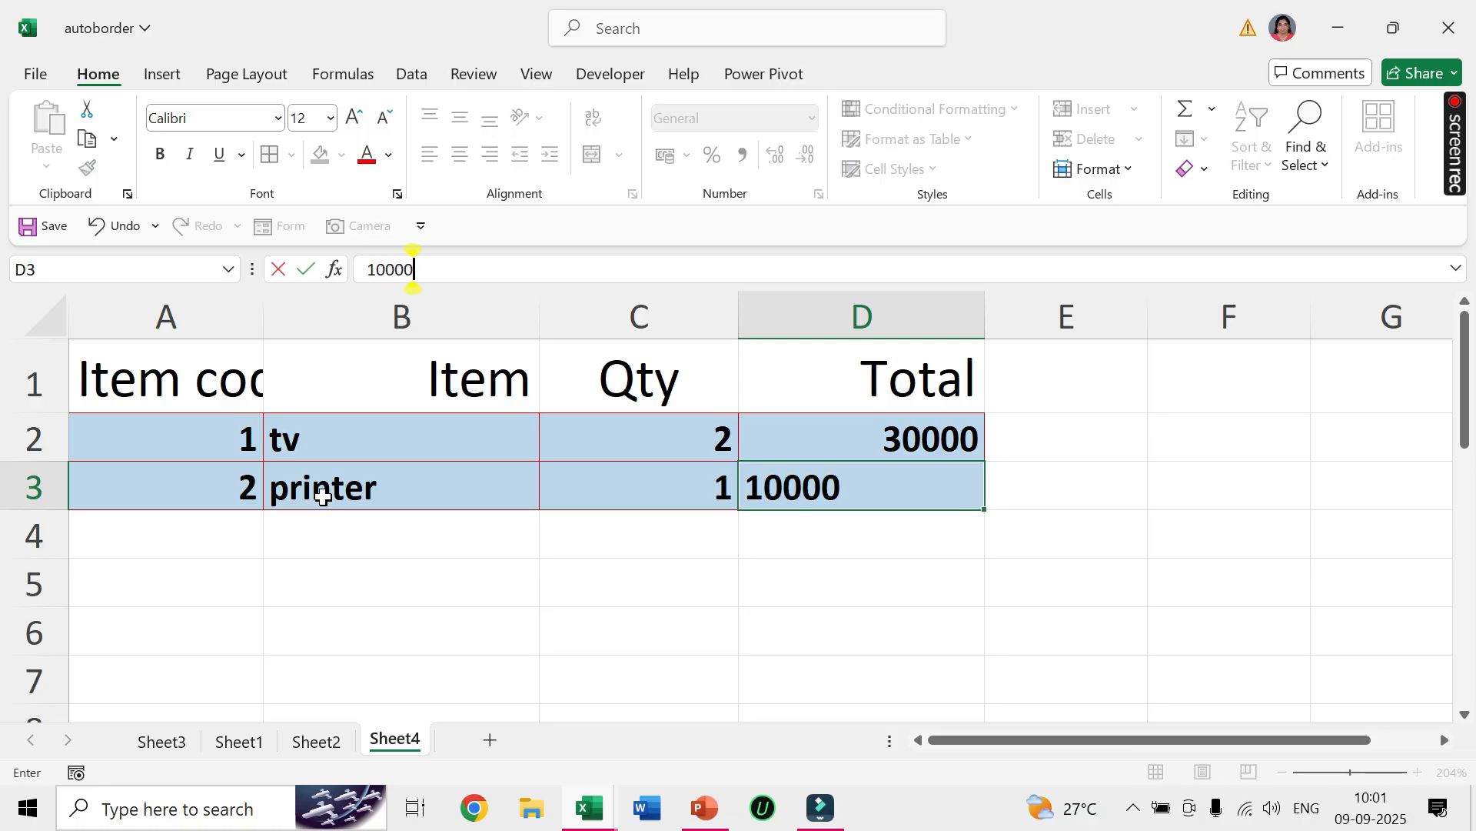
{"action": "key", "text": "Tab"}
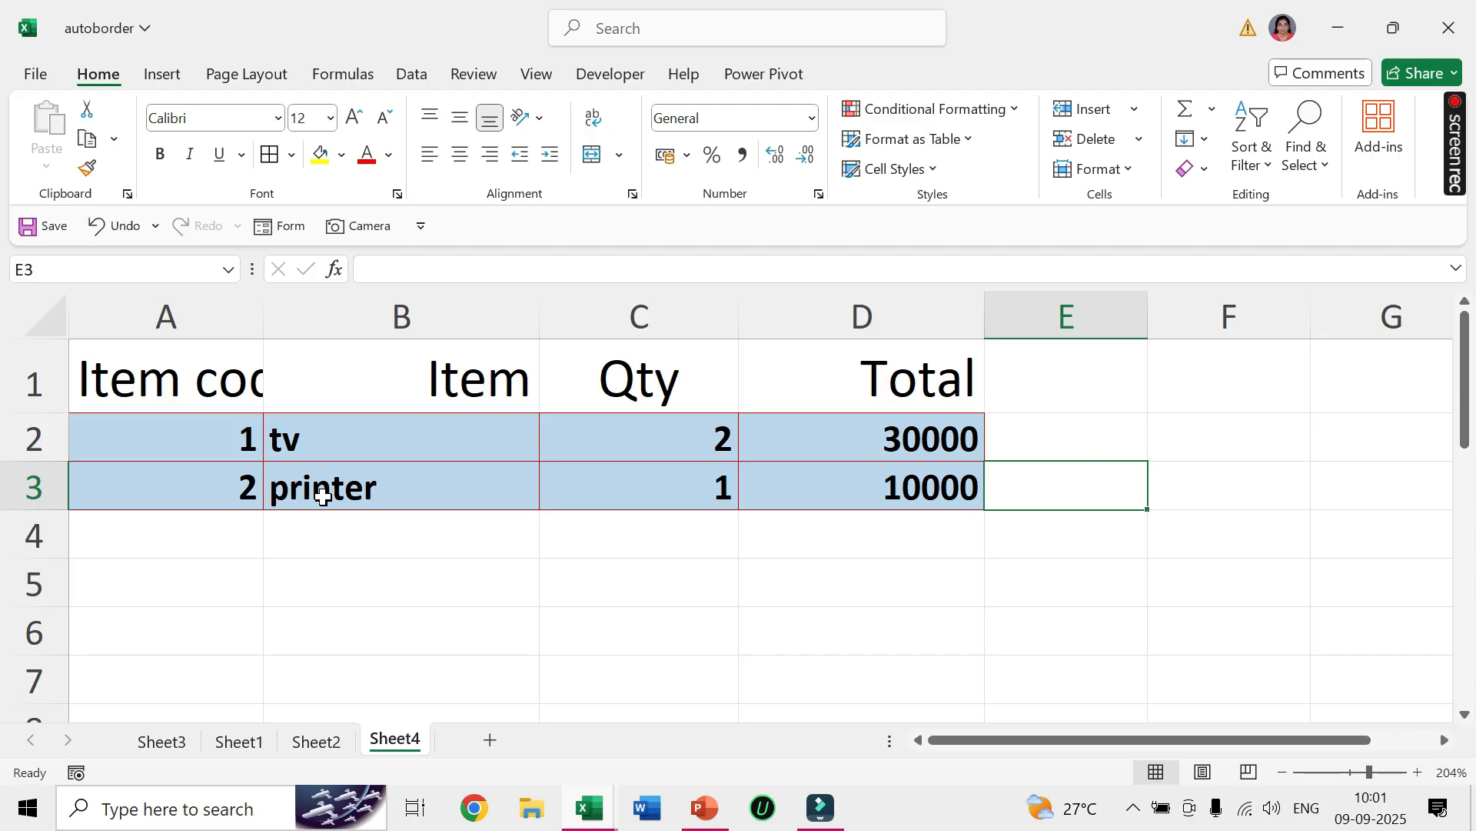
Enter item codes 3, 4 and 5 in cells A4 to A6.
{"action": "left_click", "coordinate": [178, 541]}
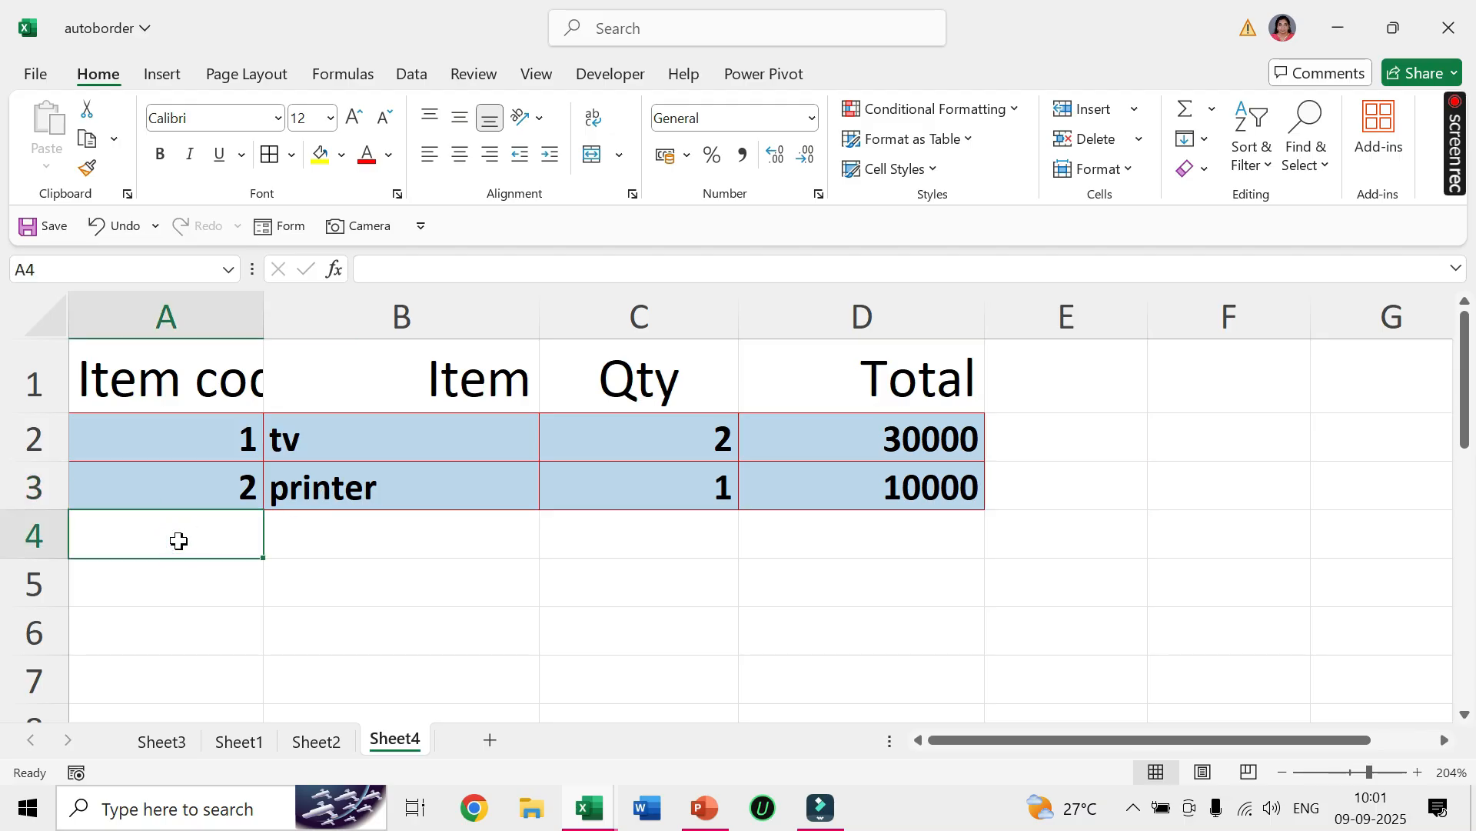
{"action": "type", "text": "3"}
{"action": "key", "text": "Return"}
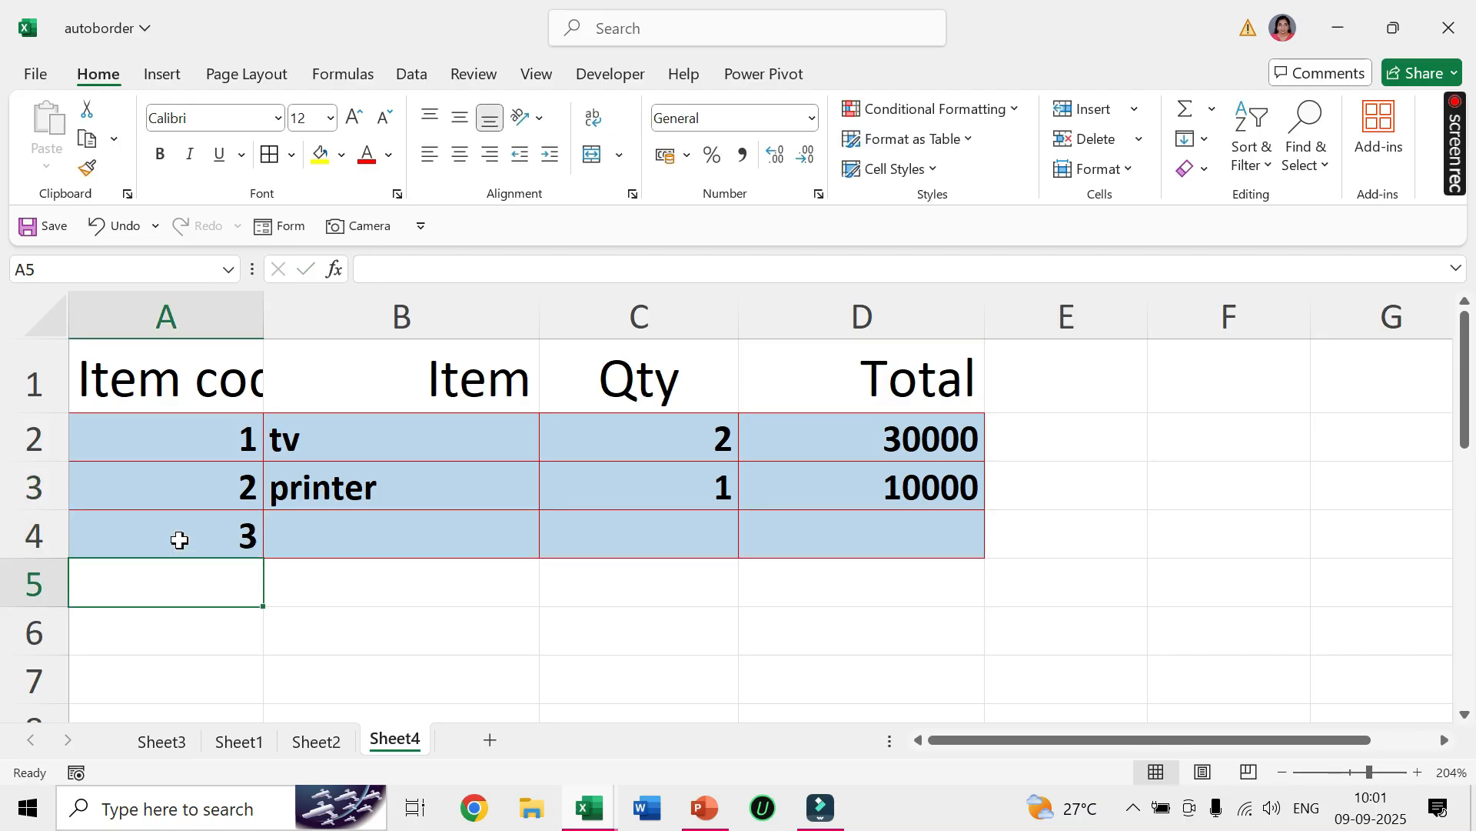
{"action": "type", "text": "4"}
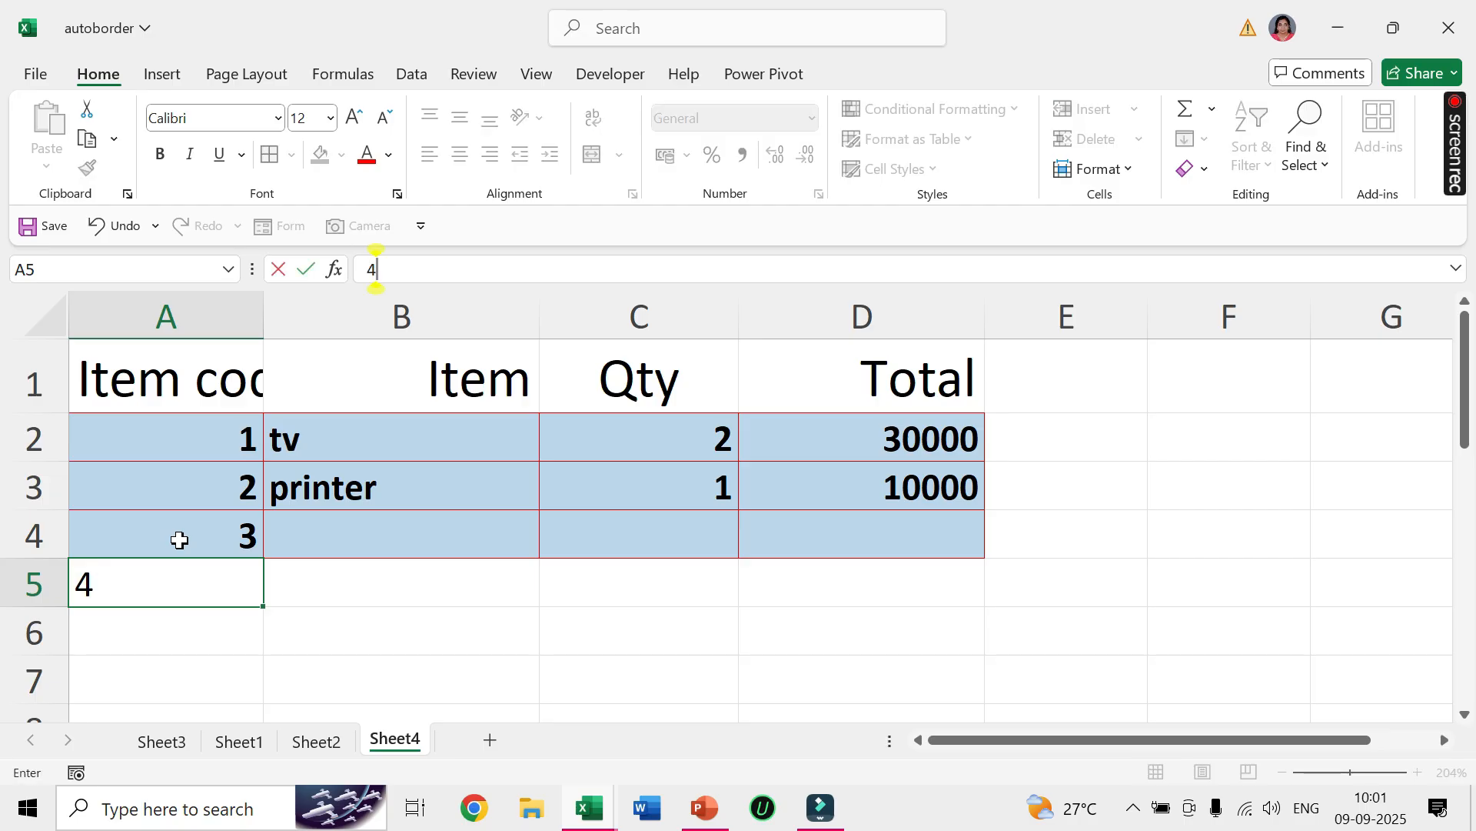
{"action": "key", "text": "Return"}
{"action": "type", "text": "5"}
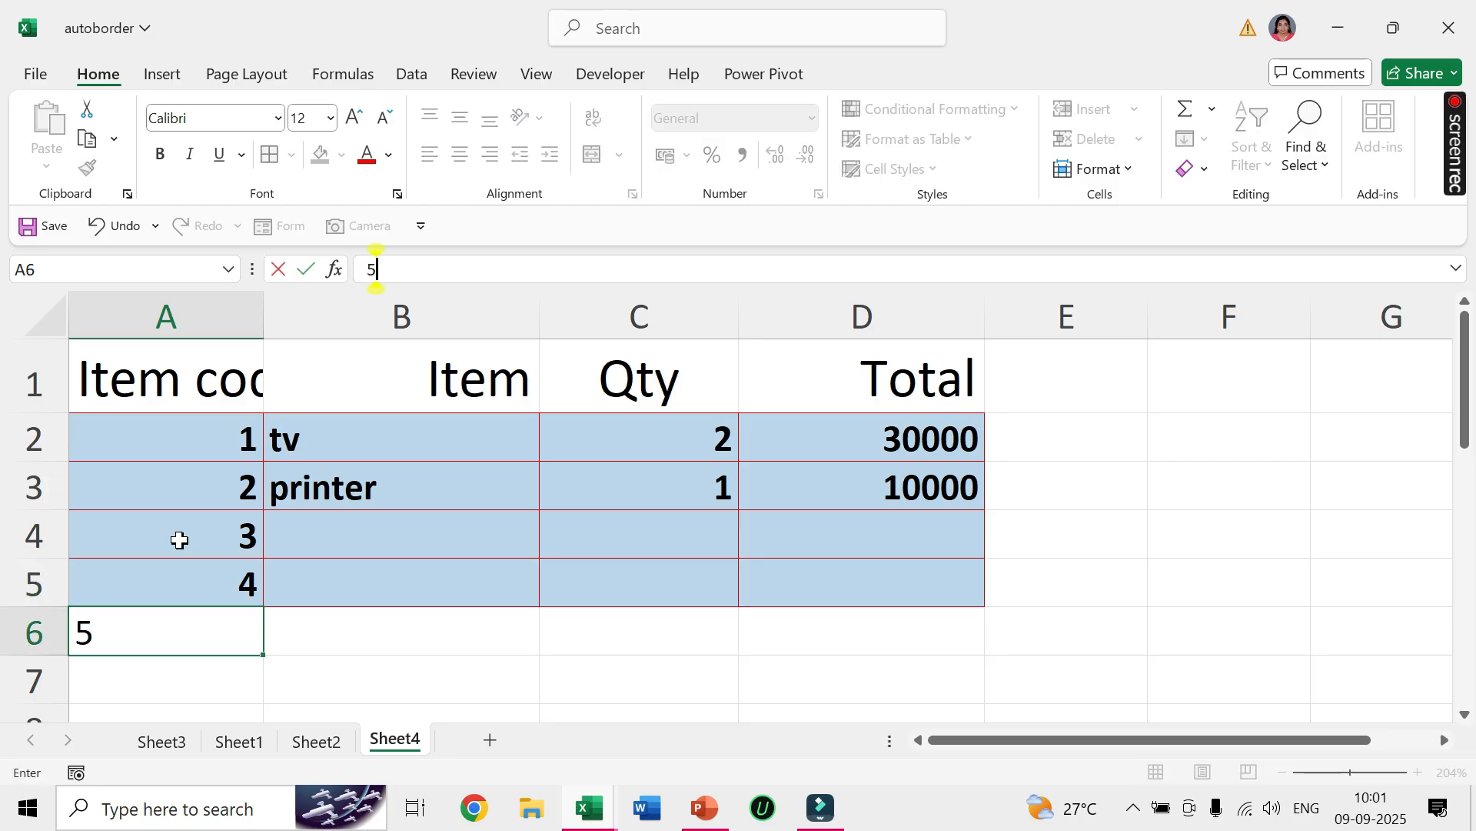
{"action": "key", "text": "Return"}
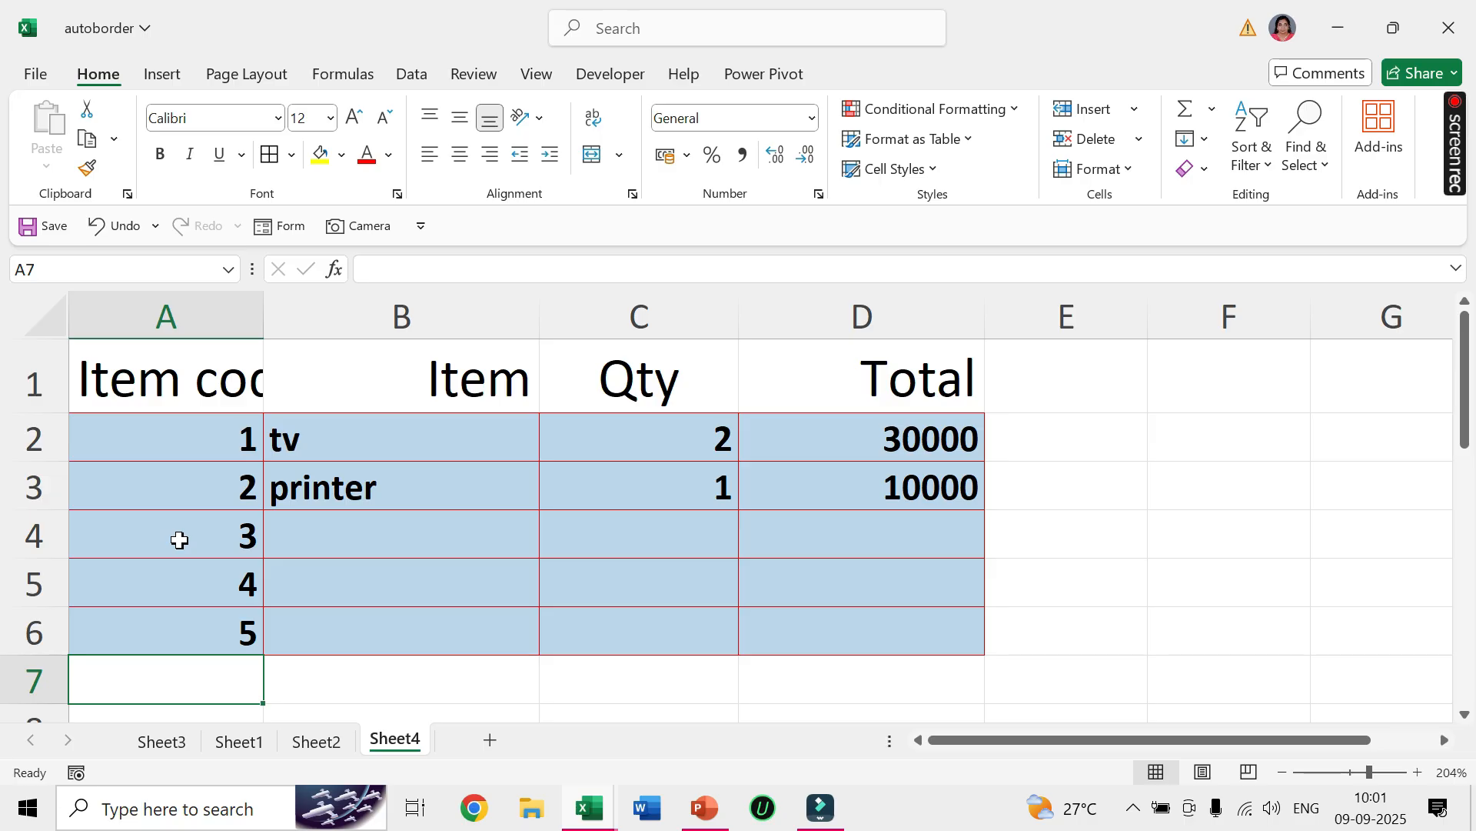
Open the conditional formatting rules manager from cell A2 and show the rules for This Worksheet.
{"action": "left_click", "coordinate": [224, 395]}
{"action": "left_click_drag", "start_coordinate": [225, 395], "coordinate": [827, 619]}
{"action": "left_click", "coordinate": [238, 432]}
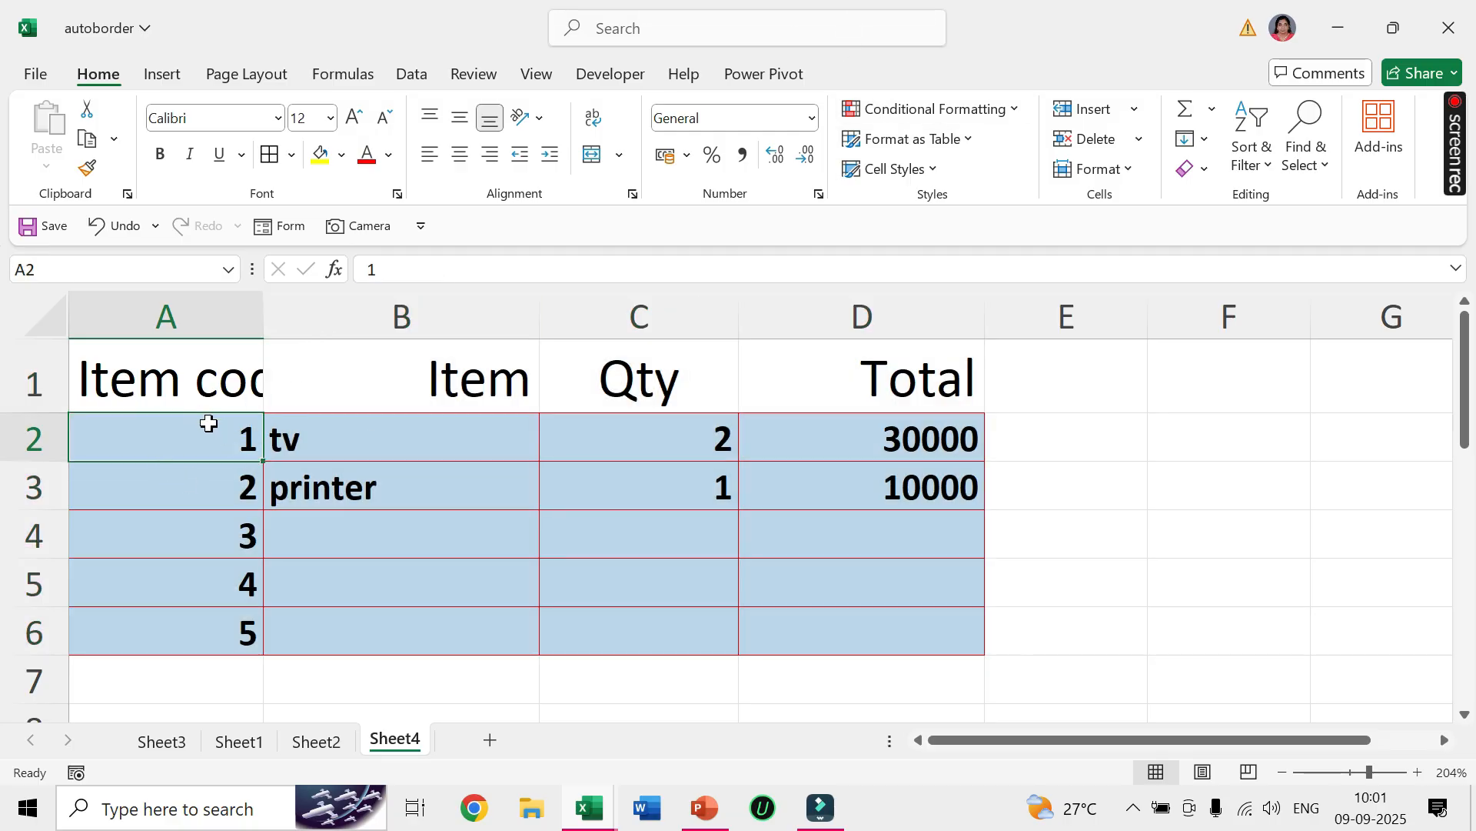
{"action": "left_click", "coordinate": [1015, 109]}
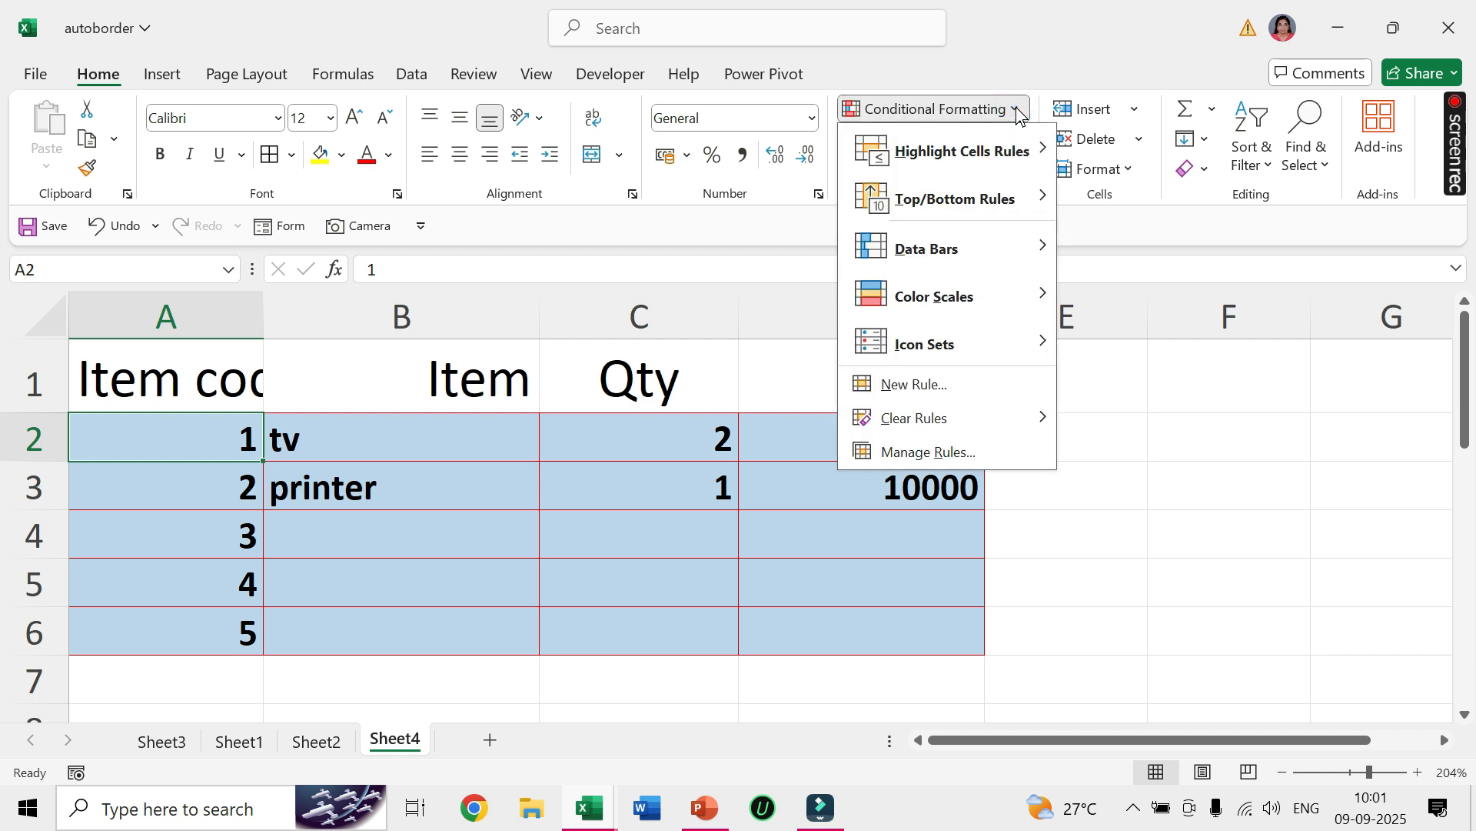
{"action": "left_click", "coordinate": [921, 454]}
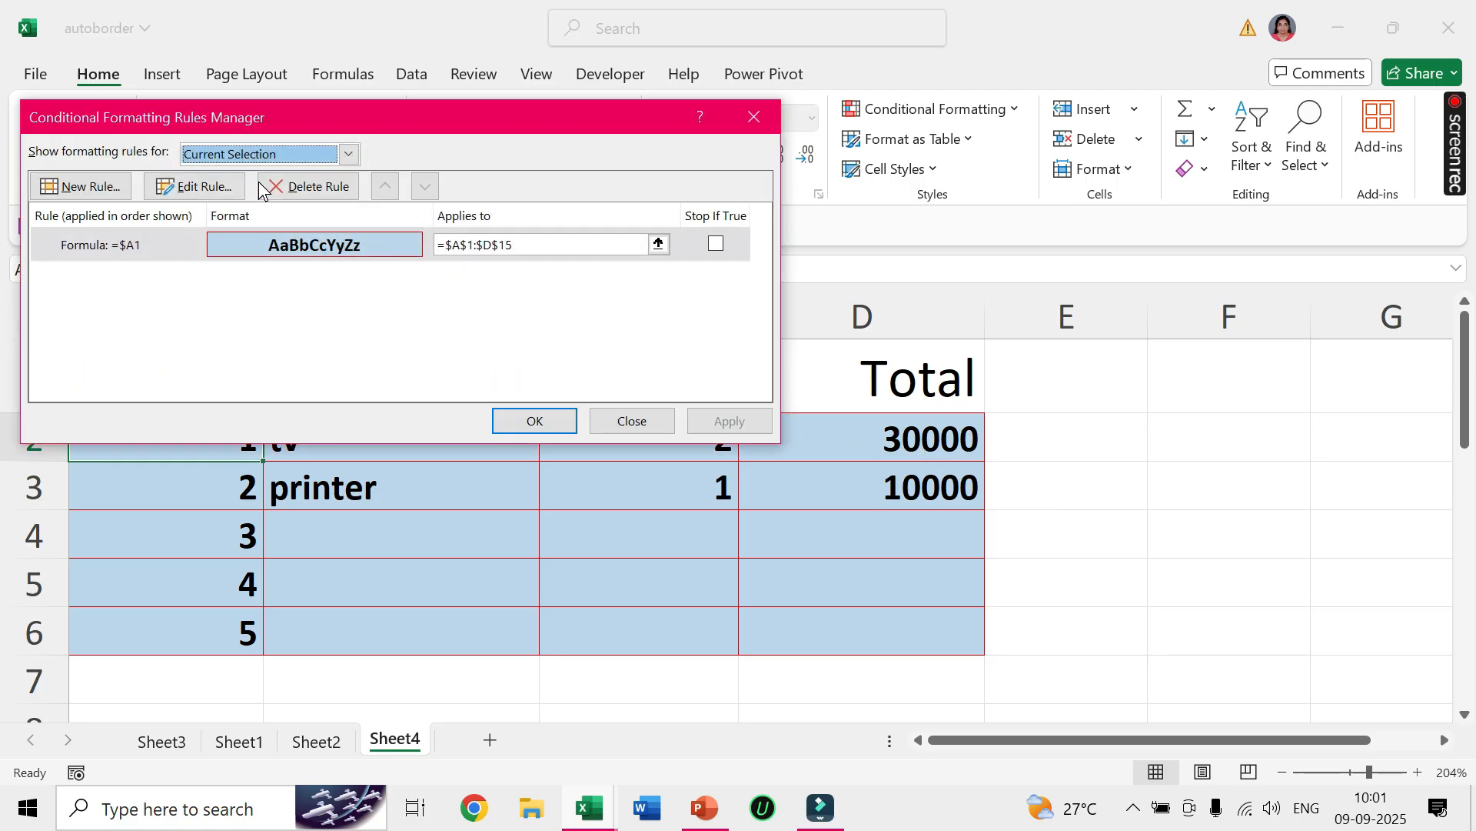
{"action": "left_click", "coordinate": [349, 154]}
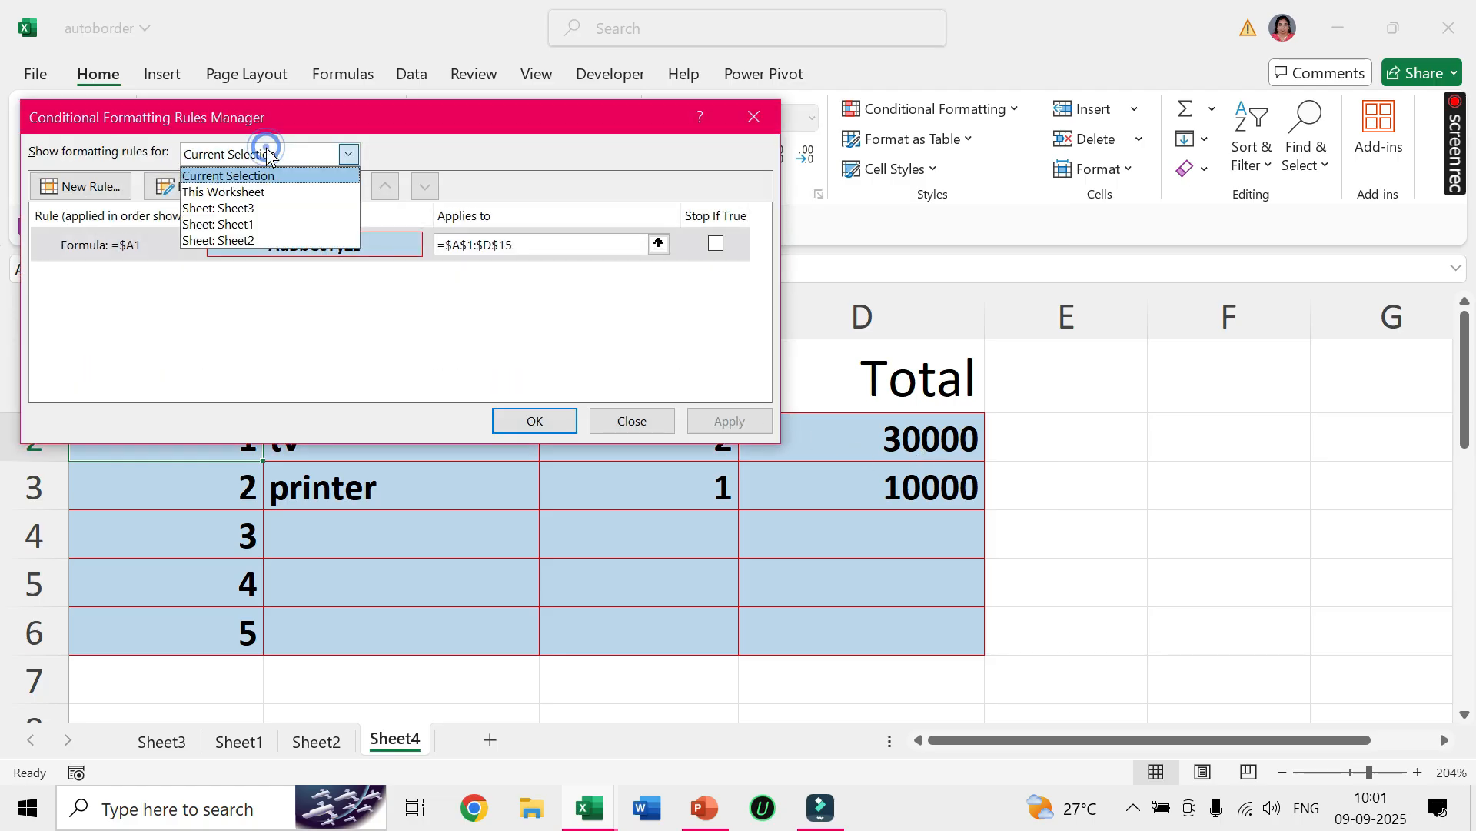
{"action": "left_click", "coordinate": [237, 198]}
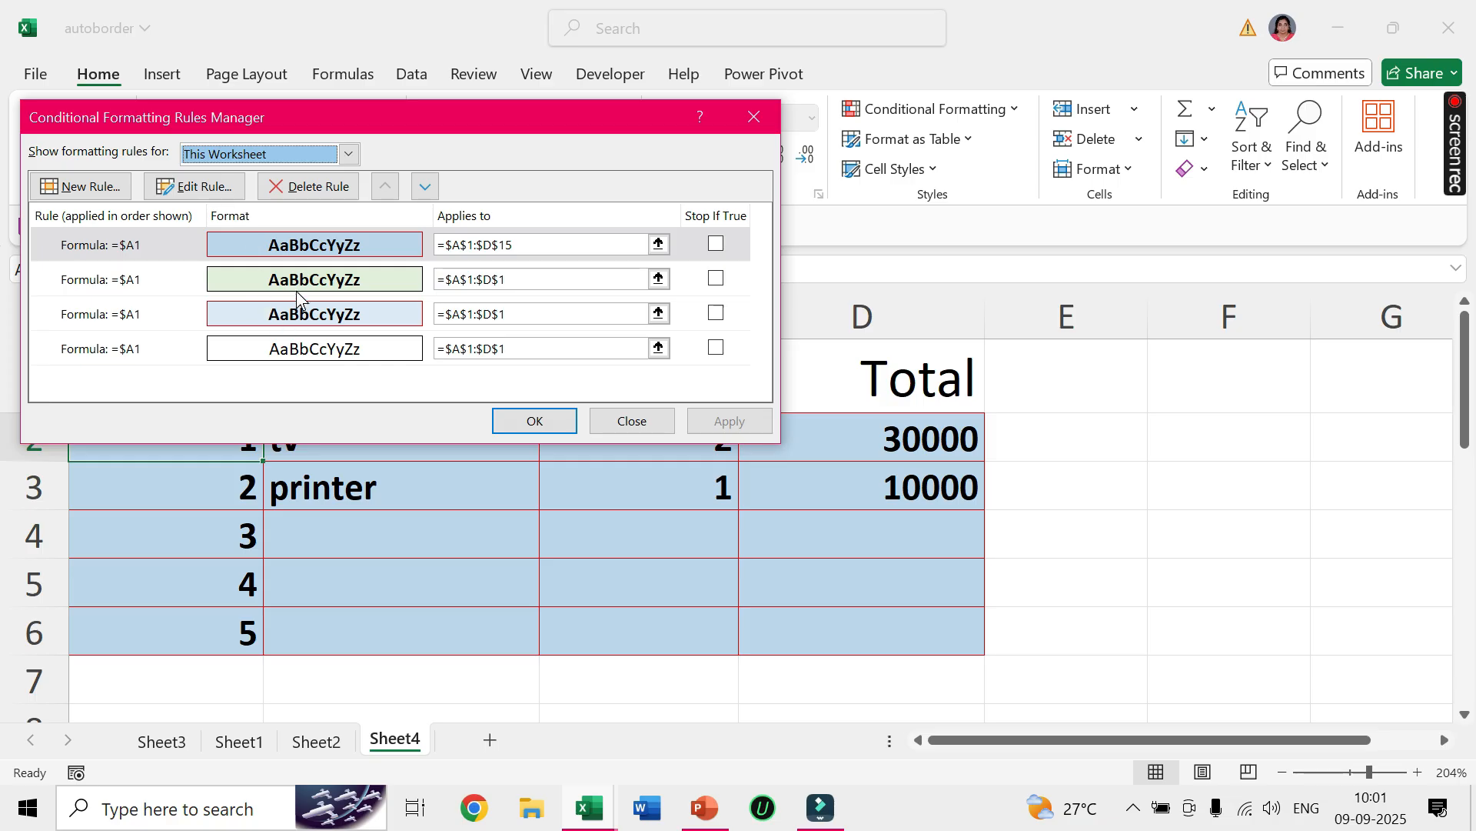
Edit the =$A1 rule that applies to $A$1:$D$15 so its font color is red, and apply the change.
{"action": "left_click", "coordinate": [201, 190]}
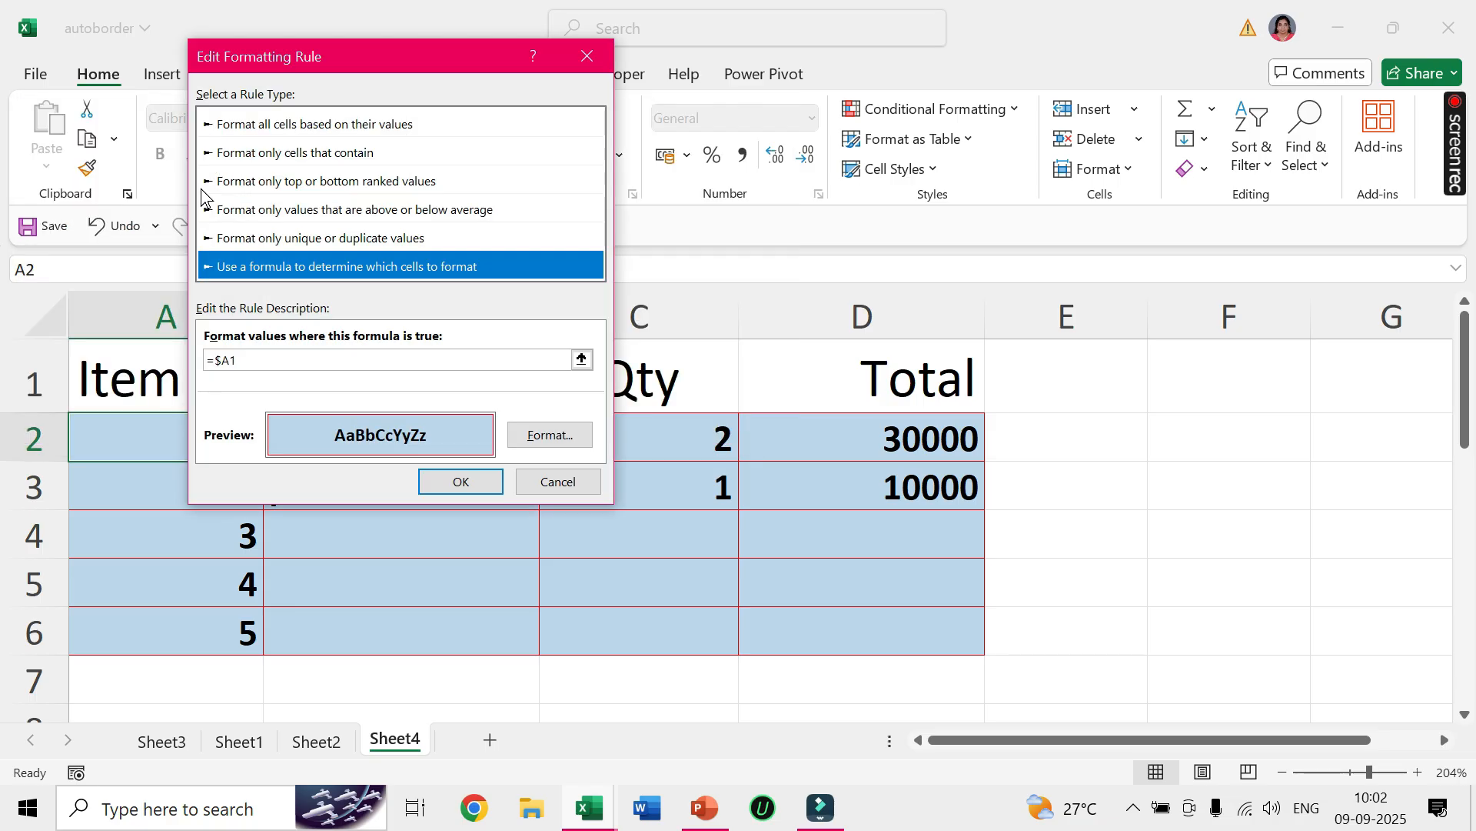
{"action": "left_click", "coordinate": [555, 436]}
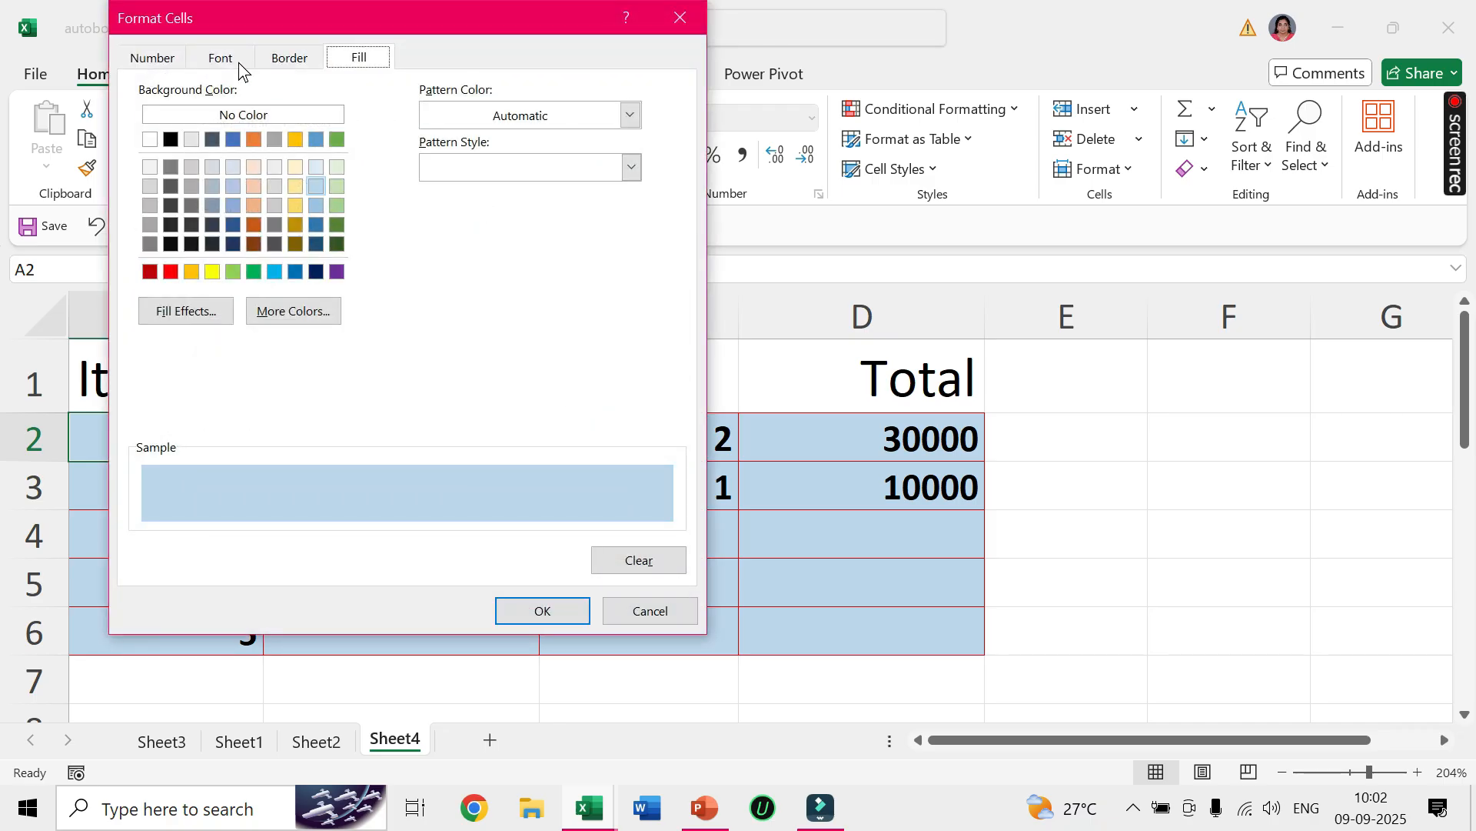
{"action": "left_click", "coordinate": [219, 58]}
{"action": "left_click", "coordinate": [430, 263]}
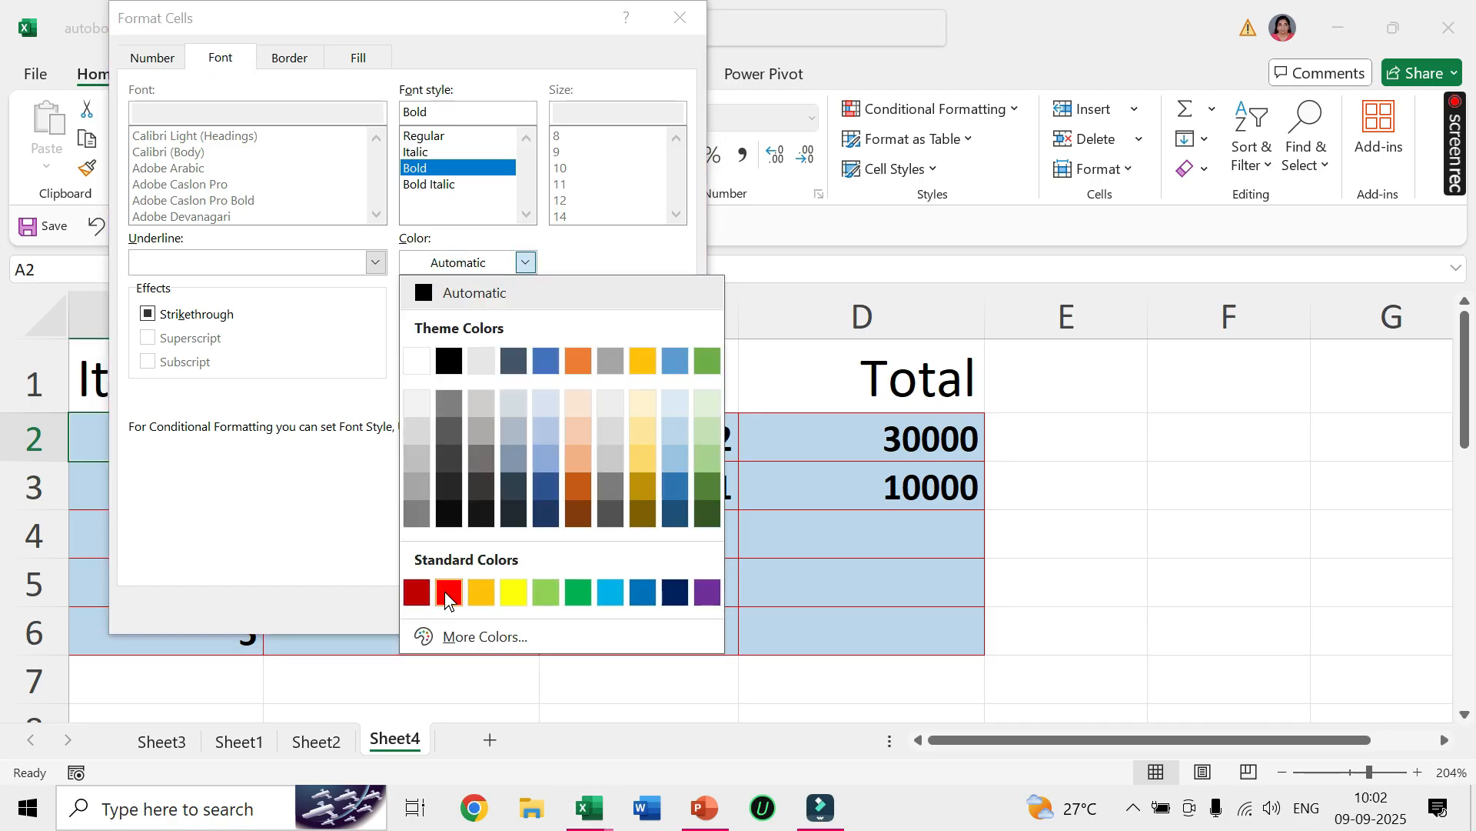
{"action": "left_click", "coordinate": [446, 593]}
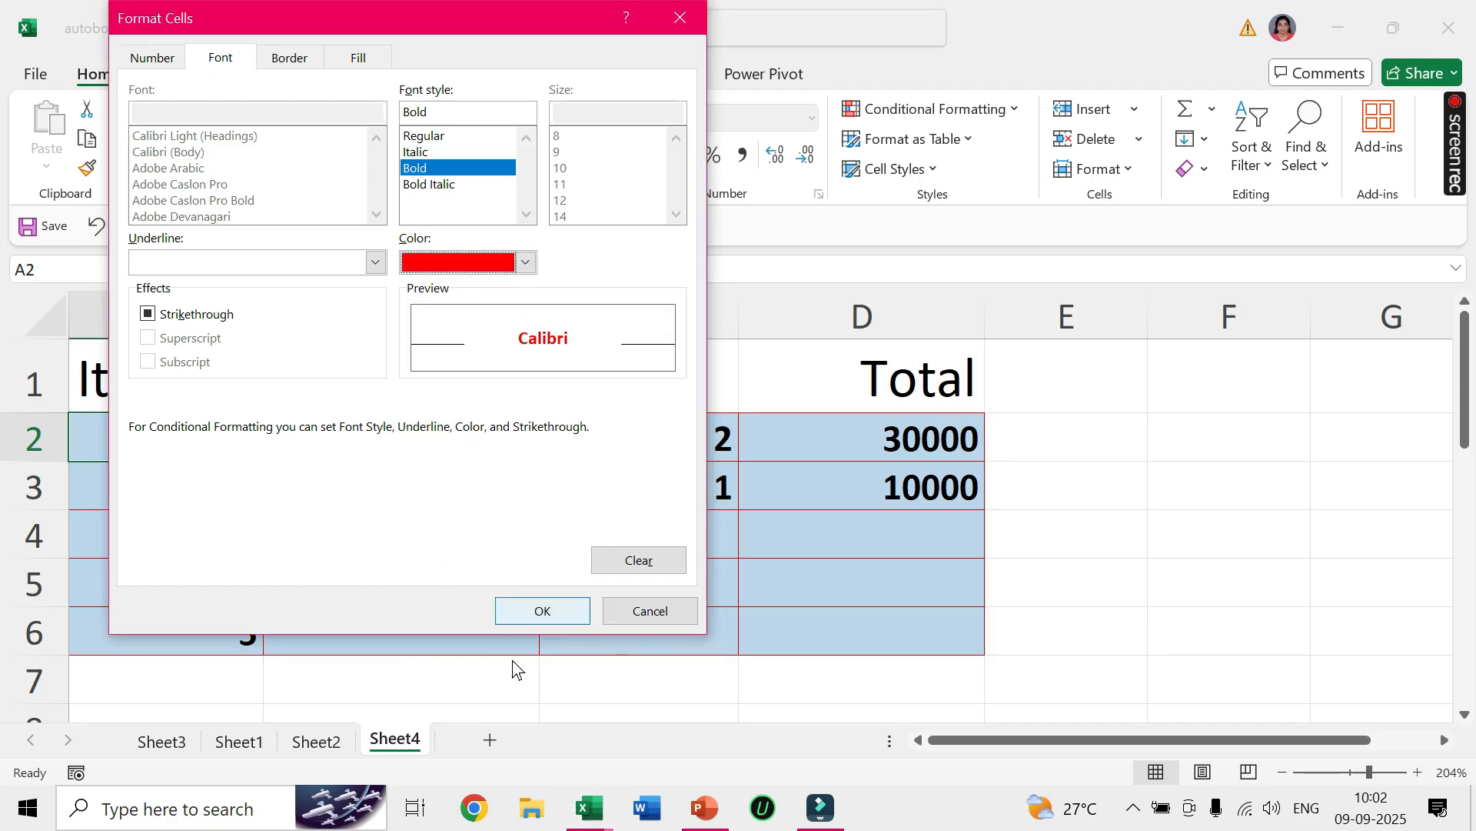
{"action": "left_click", "coordinate": [525, 612]}
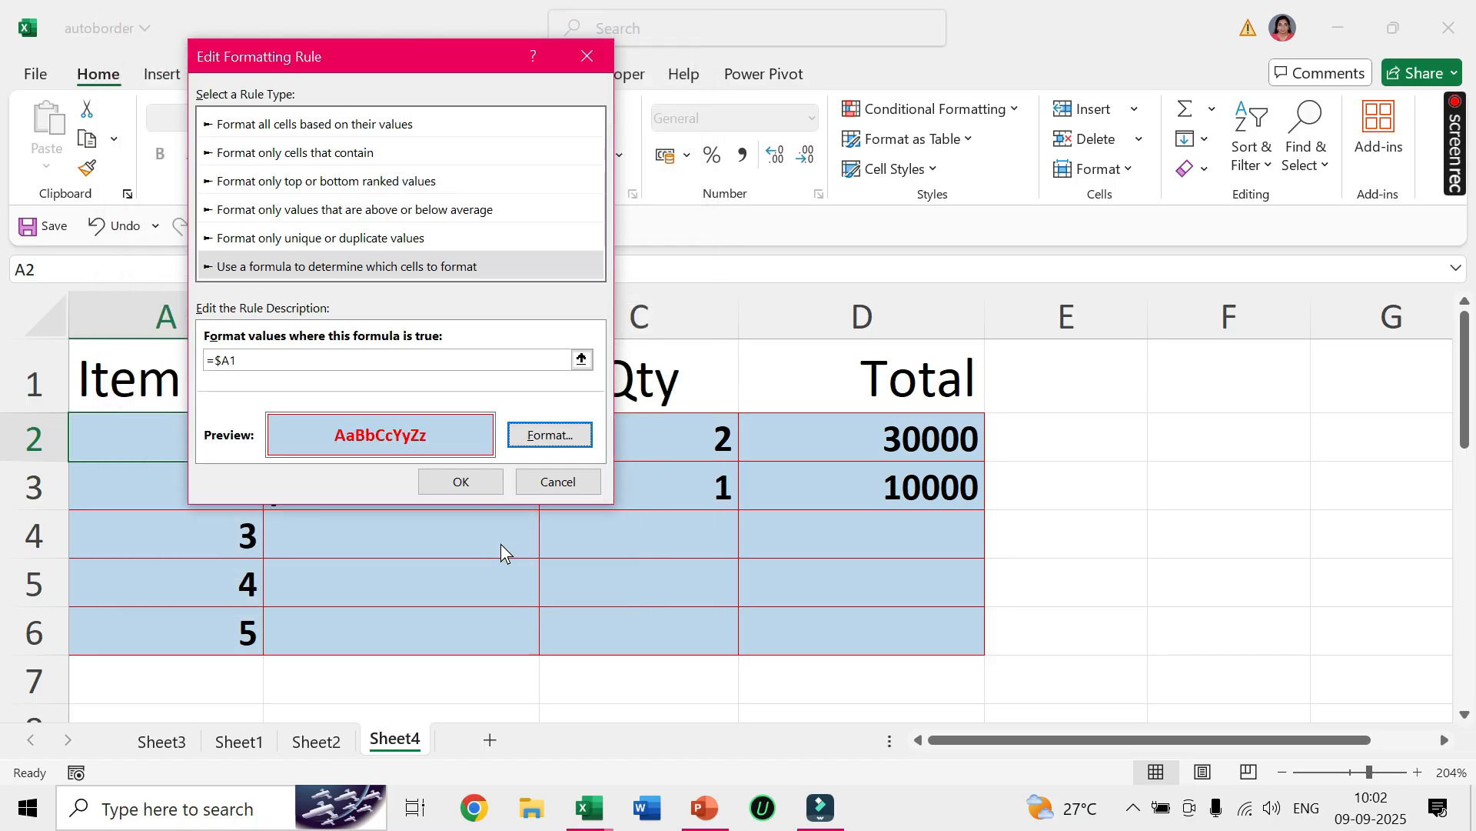
{"action": "left_click", "coordinate": [461, 482]}
{"action": "left_click", "coordinate": [730, 423]}
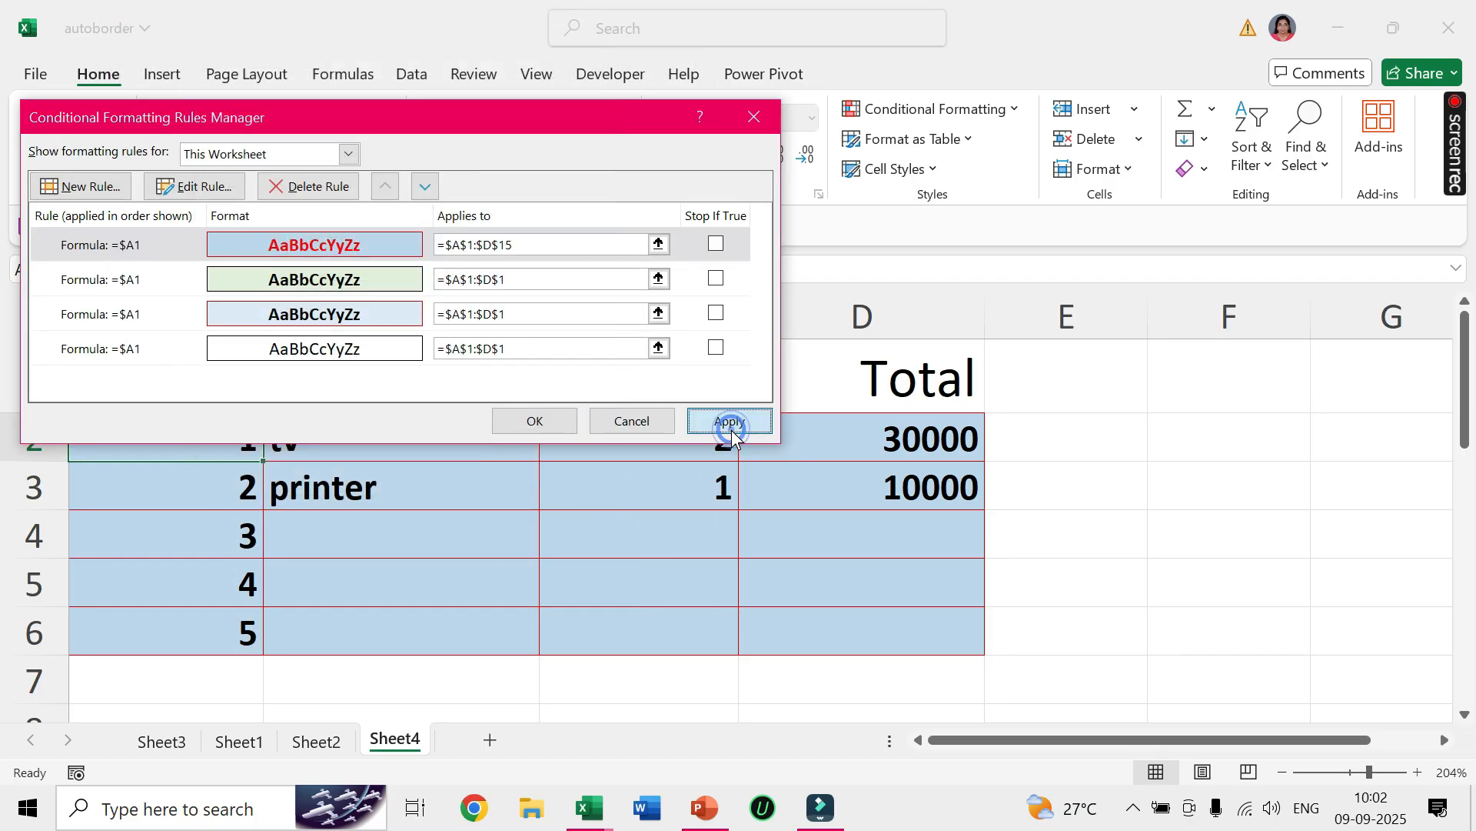
{"action": "left_click", "coordinate": [534, 421]}
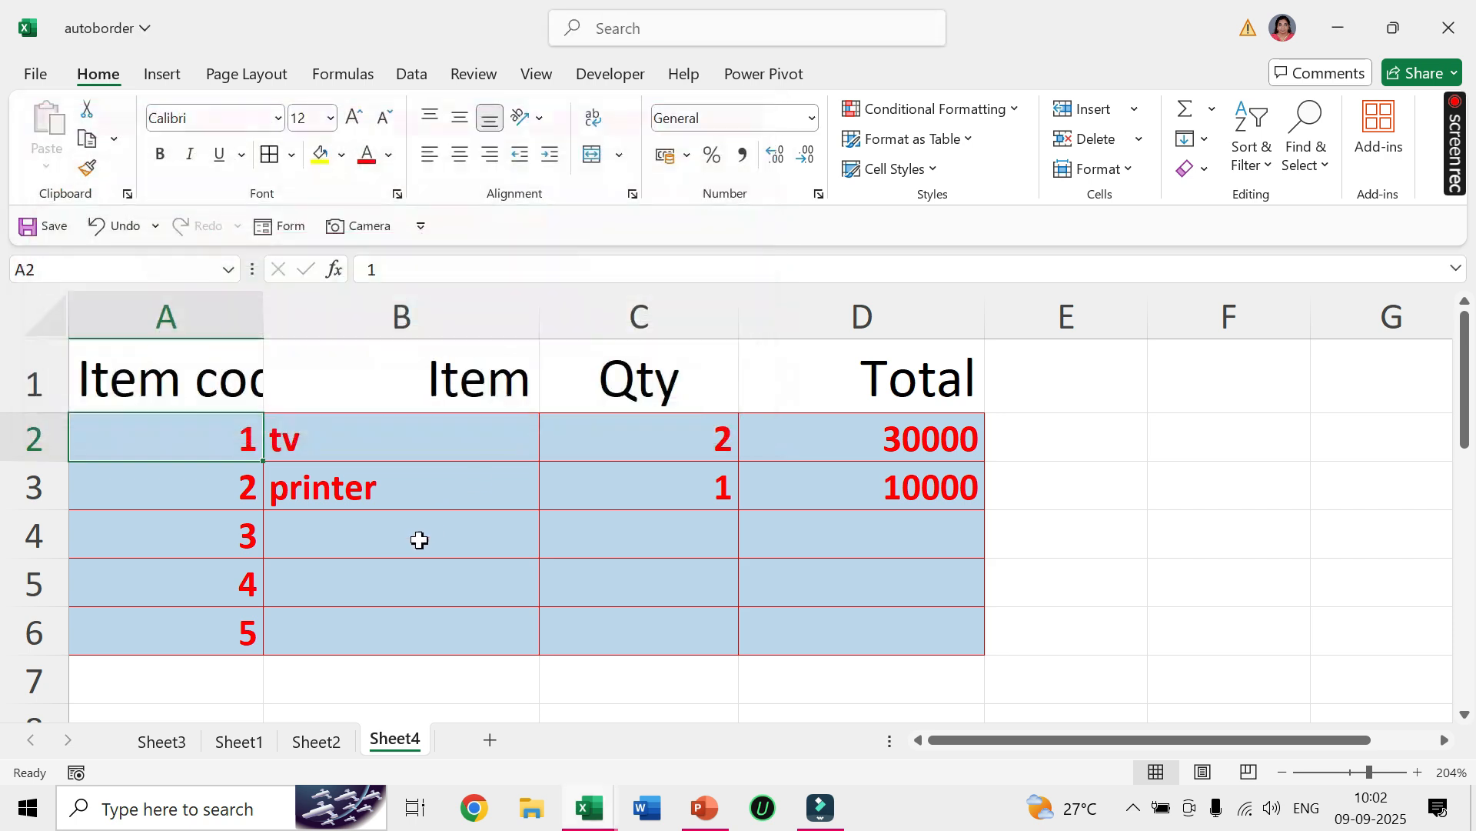
Complete row 4 with item keyboard, quantity 4 and total 1000.
{"action": "left_click", "coordinate": [385, 530]}
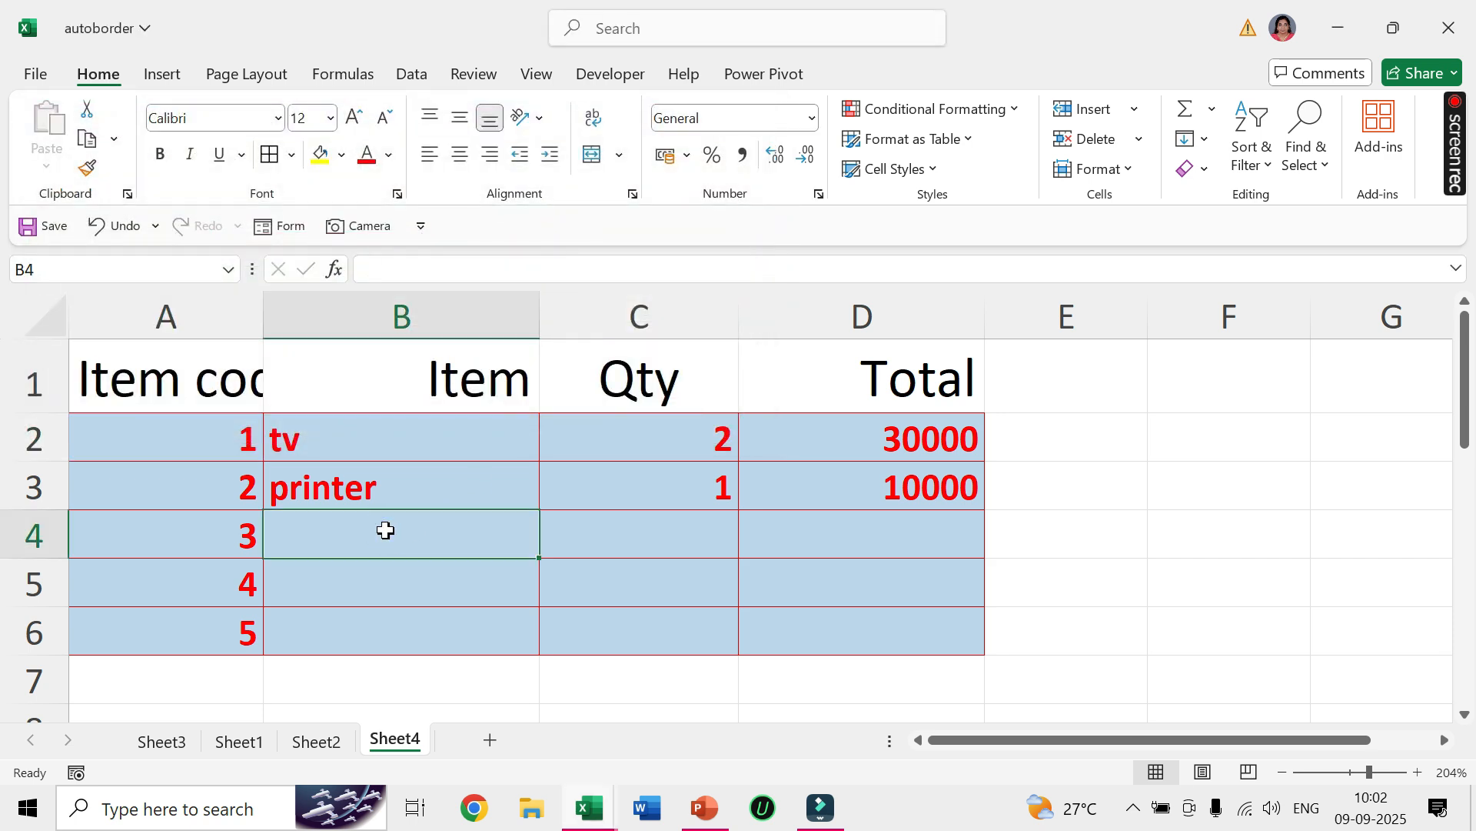
{"action": "type", "text": "key"}
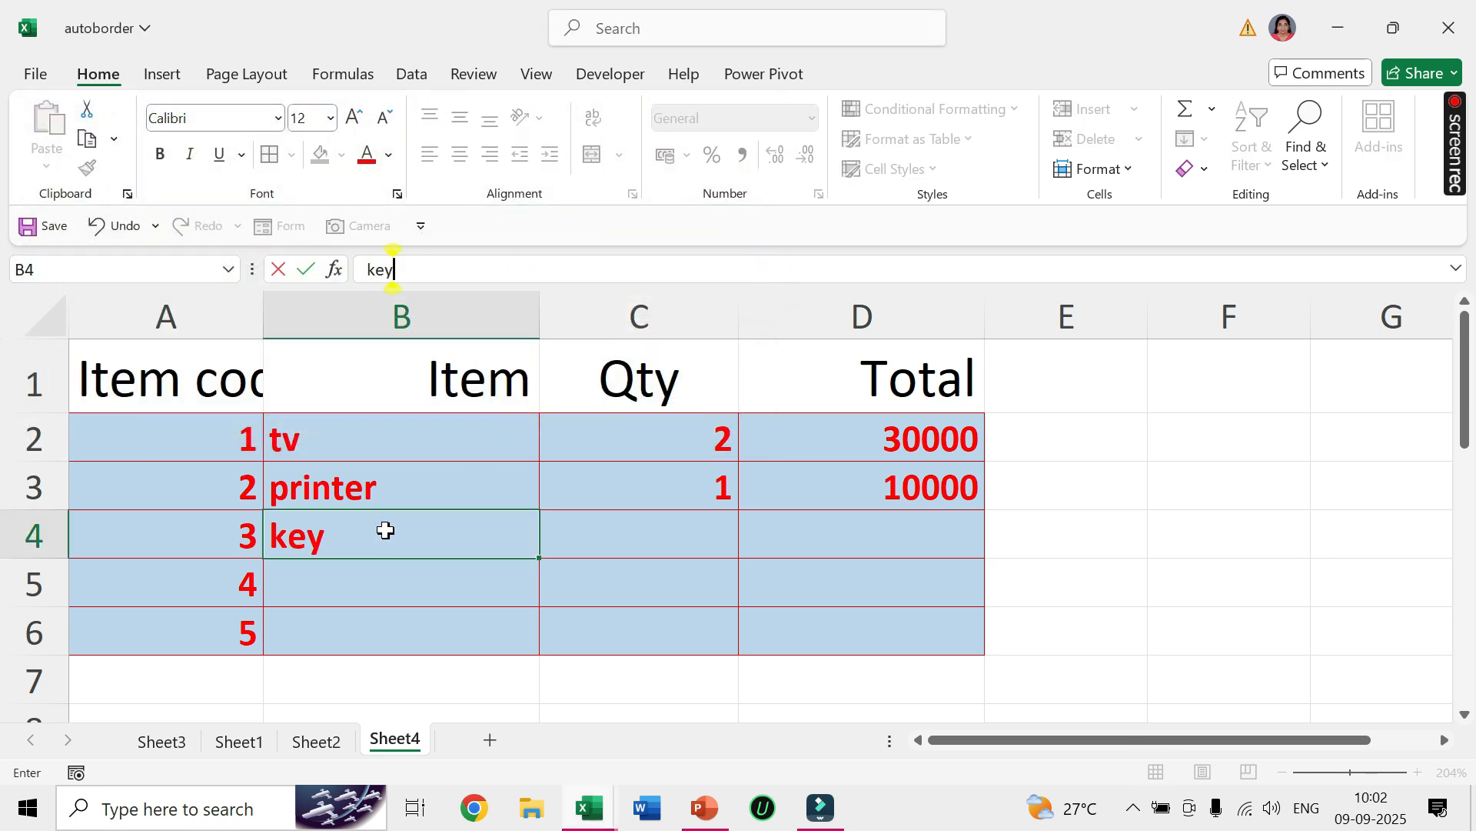
{"action": "type", "text": "board"}
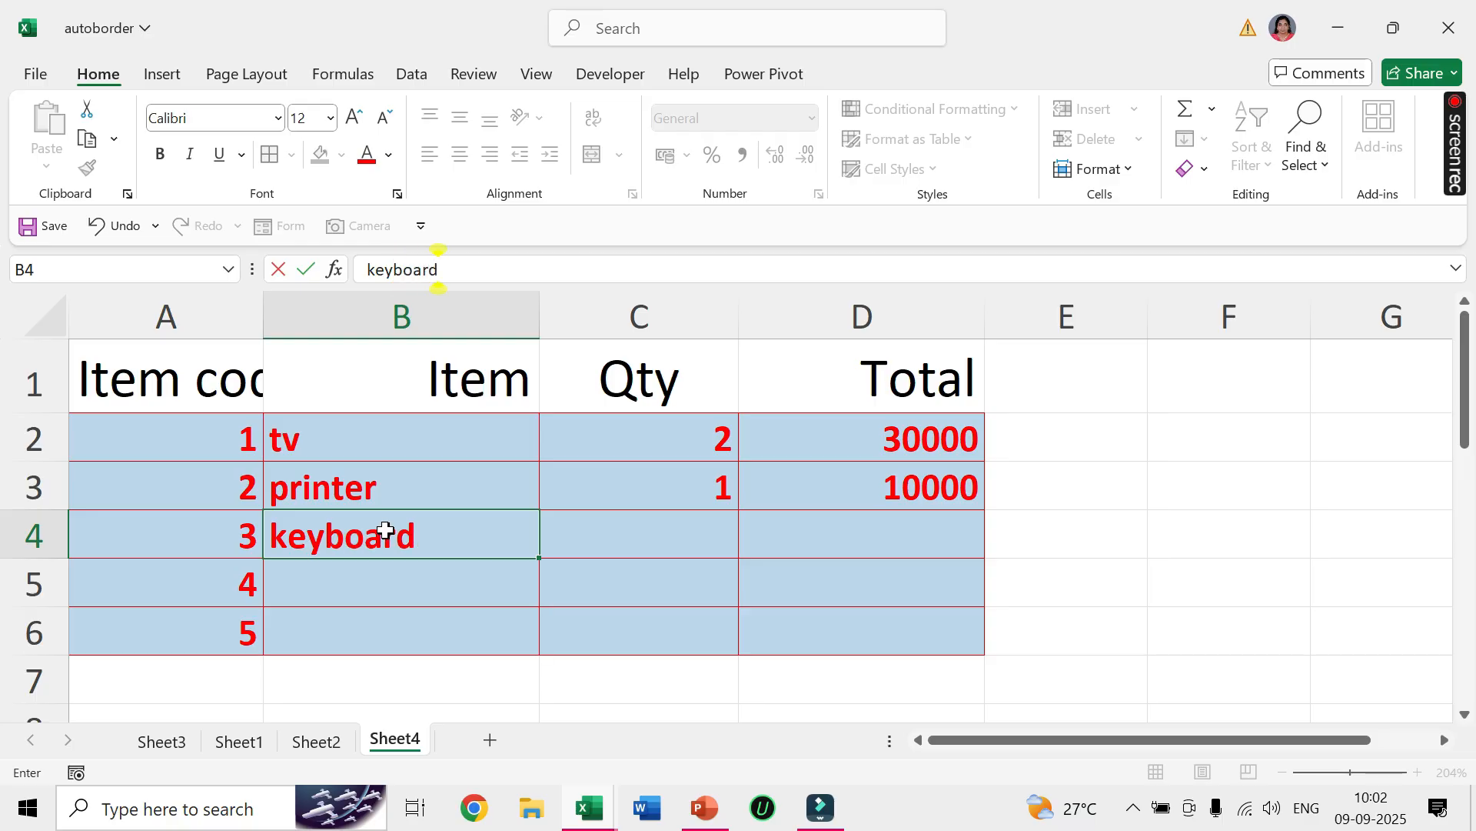
{"action": "key", "text": "Tab"}
{"action": "type", "text": "4"}
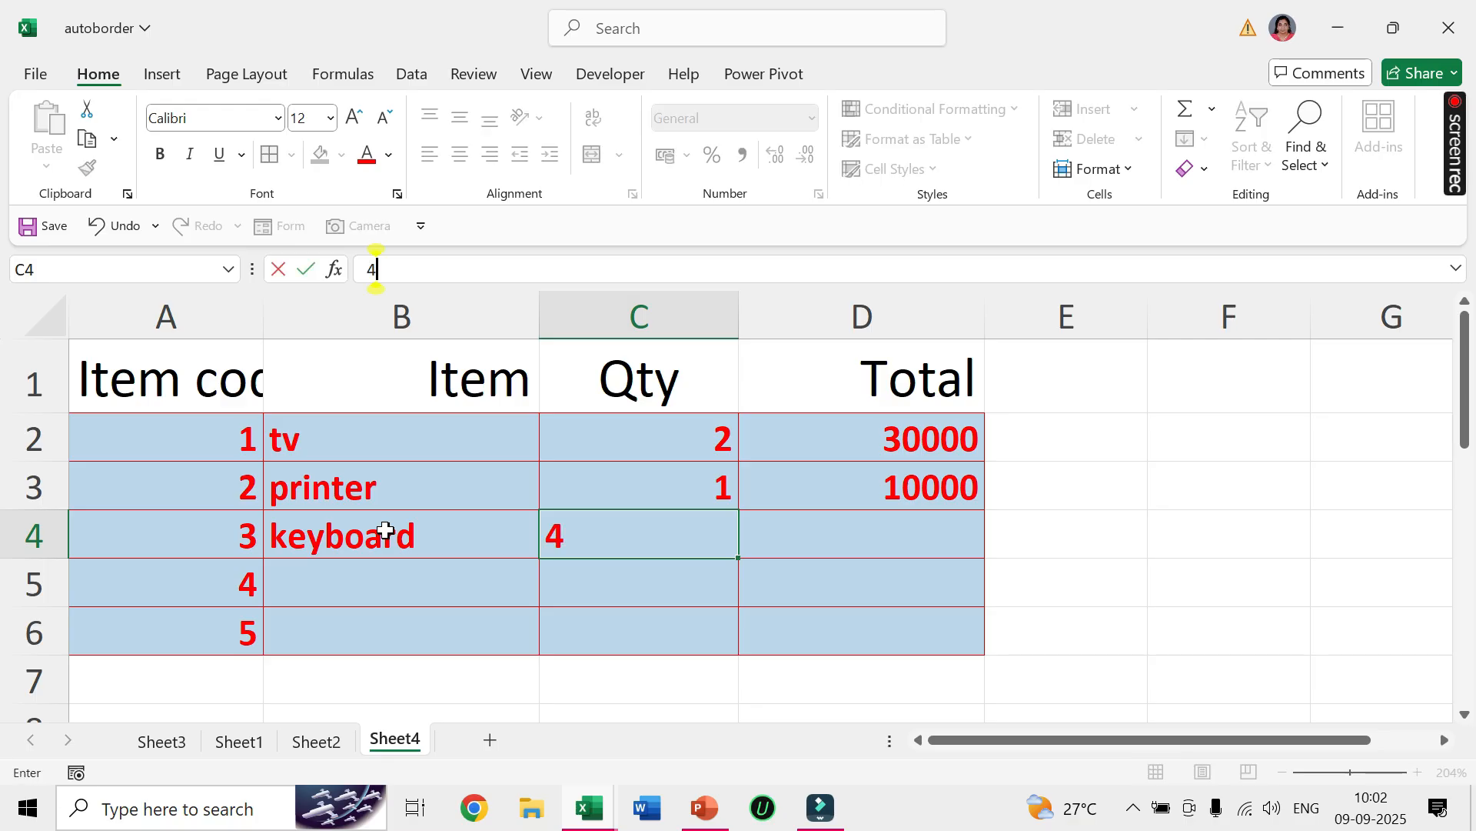
{"action": "key", "text": "Tab"}
{"action": "type", "text": "1000"}
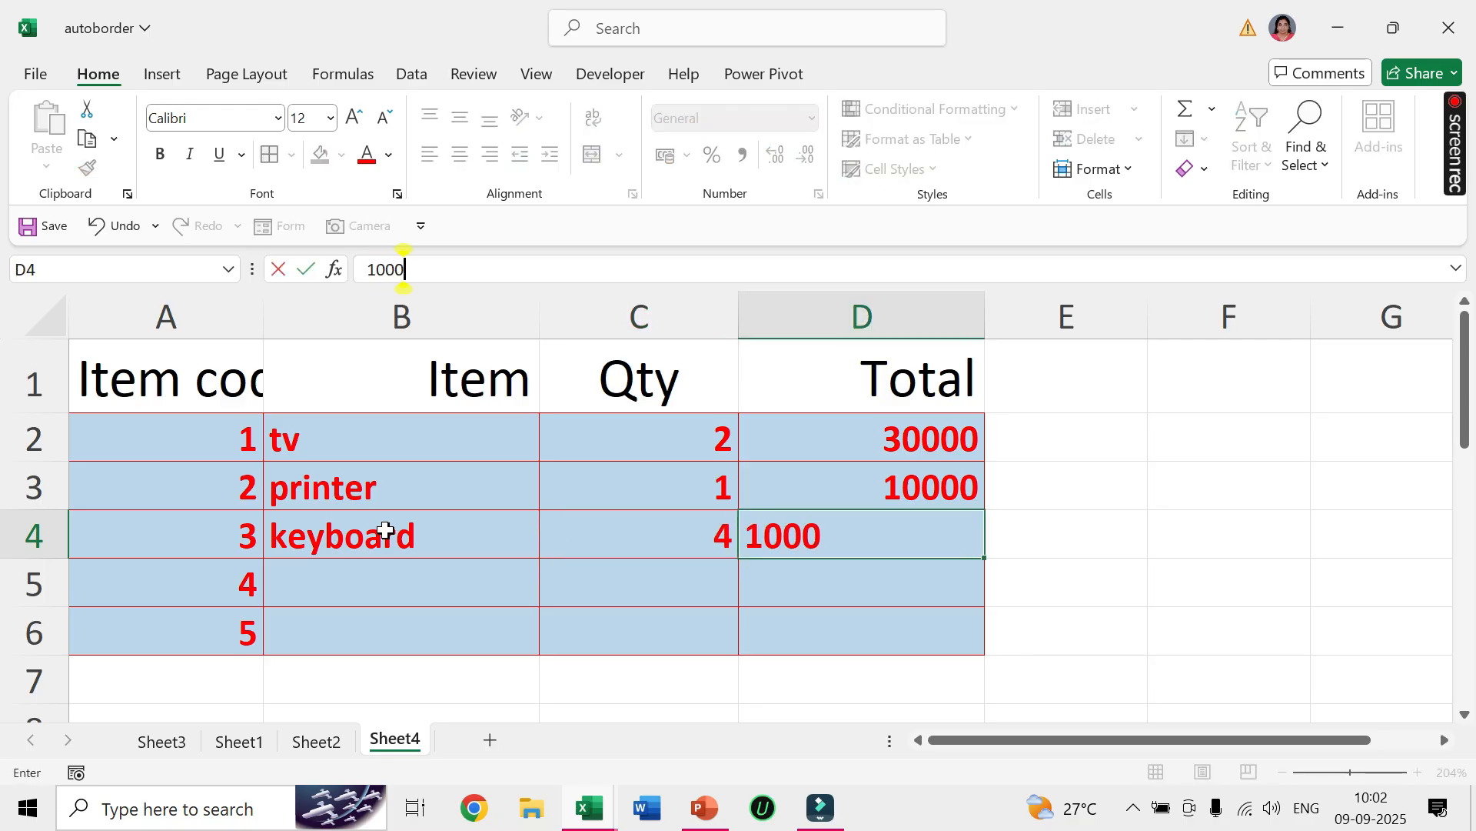
{"action": "key", "text": "Return"}
{"action": "key", "text": "Left"}
{"action": "key", "text": "Left"}
{"action": "key", "text": "Left"}
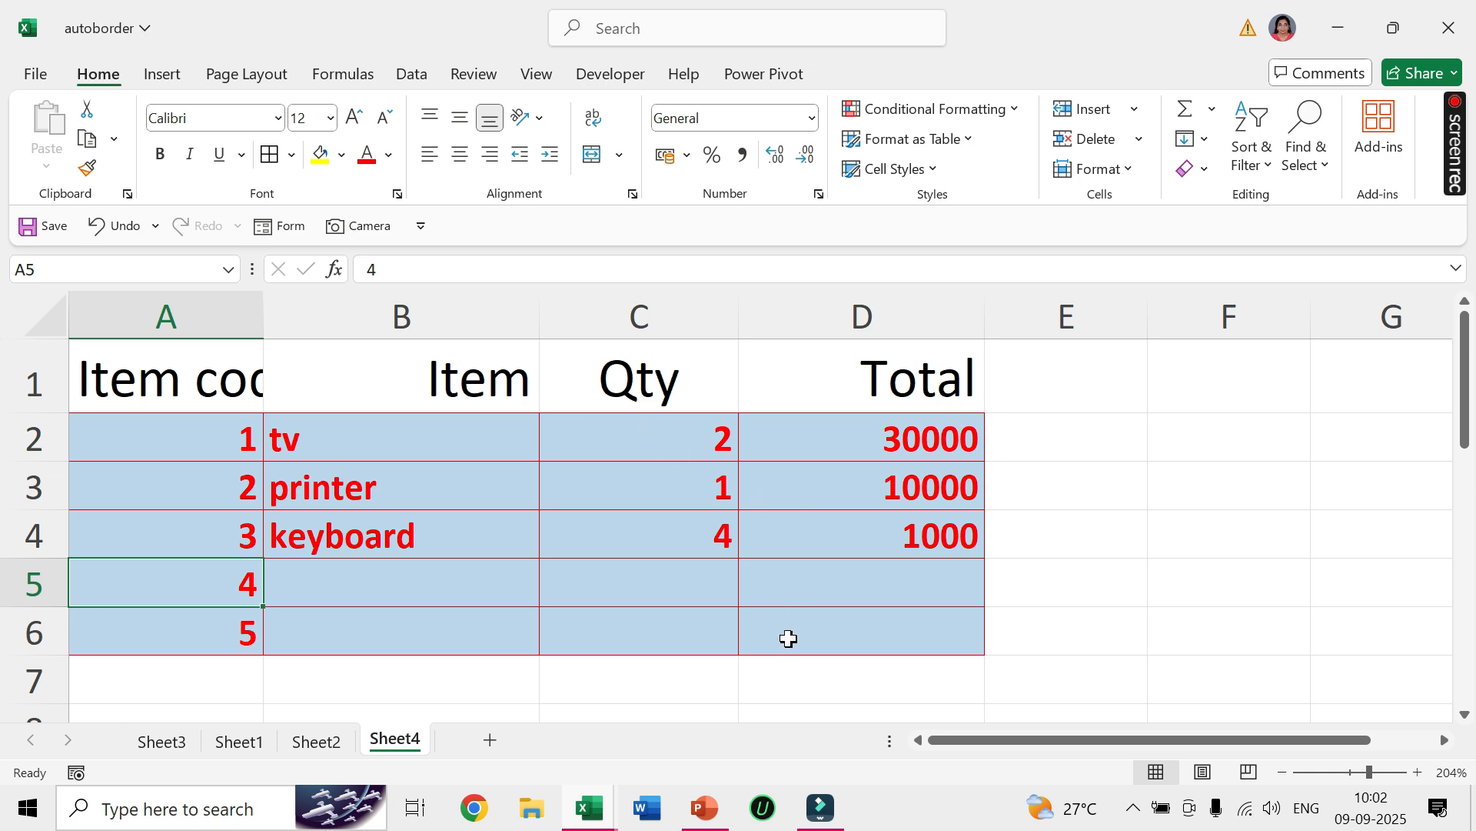
{"action": "left_click", "coordinate": [1119, 481]}
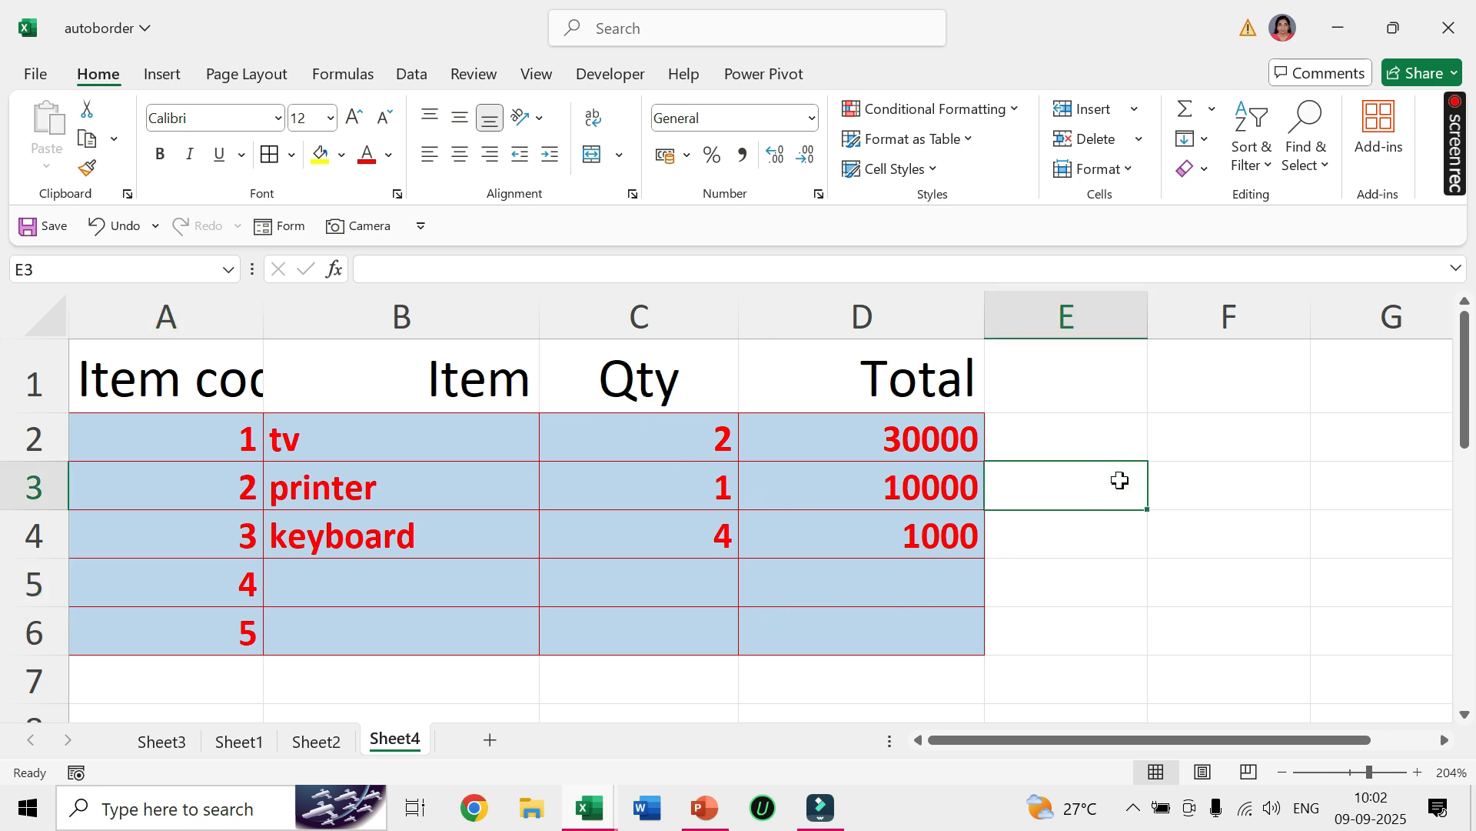
View the title graphic on Sheet3, and switch to the item table on Sheet1.
{"action": "left_click", "coordinate": [162, 741]}
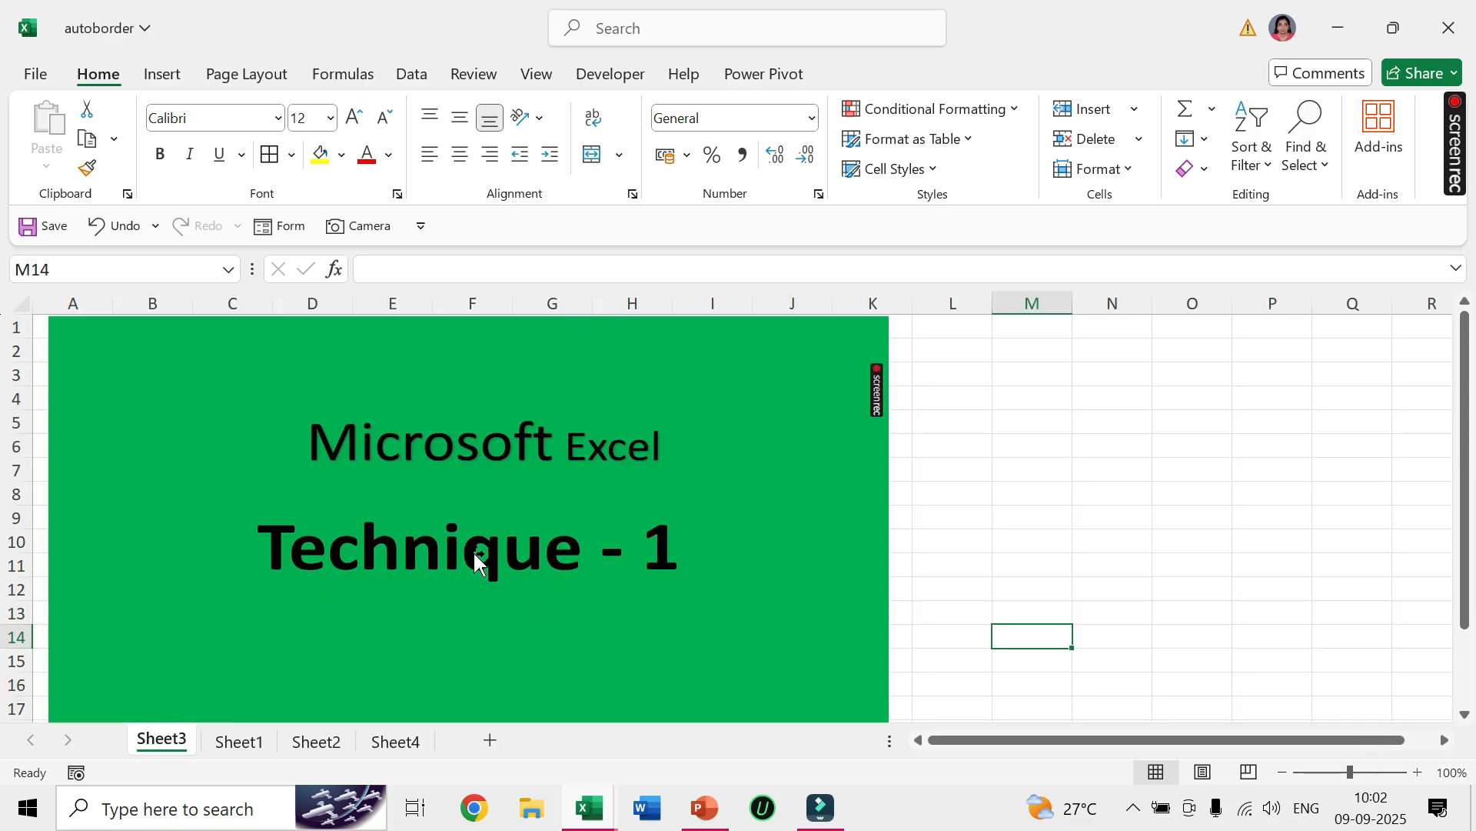
{"action": "left_click", "coordinate": [1005, 439]}
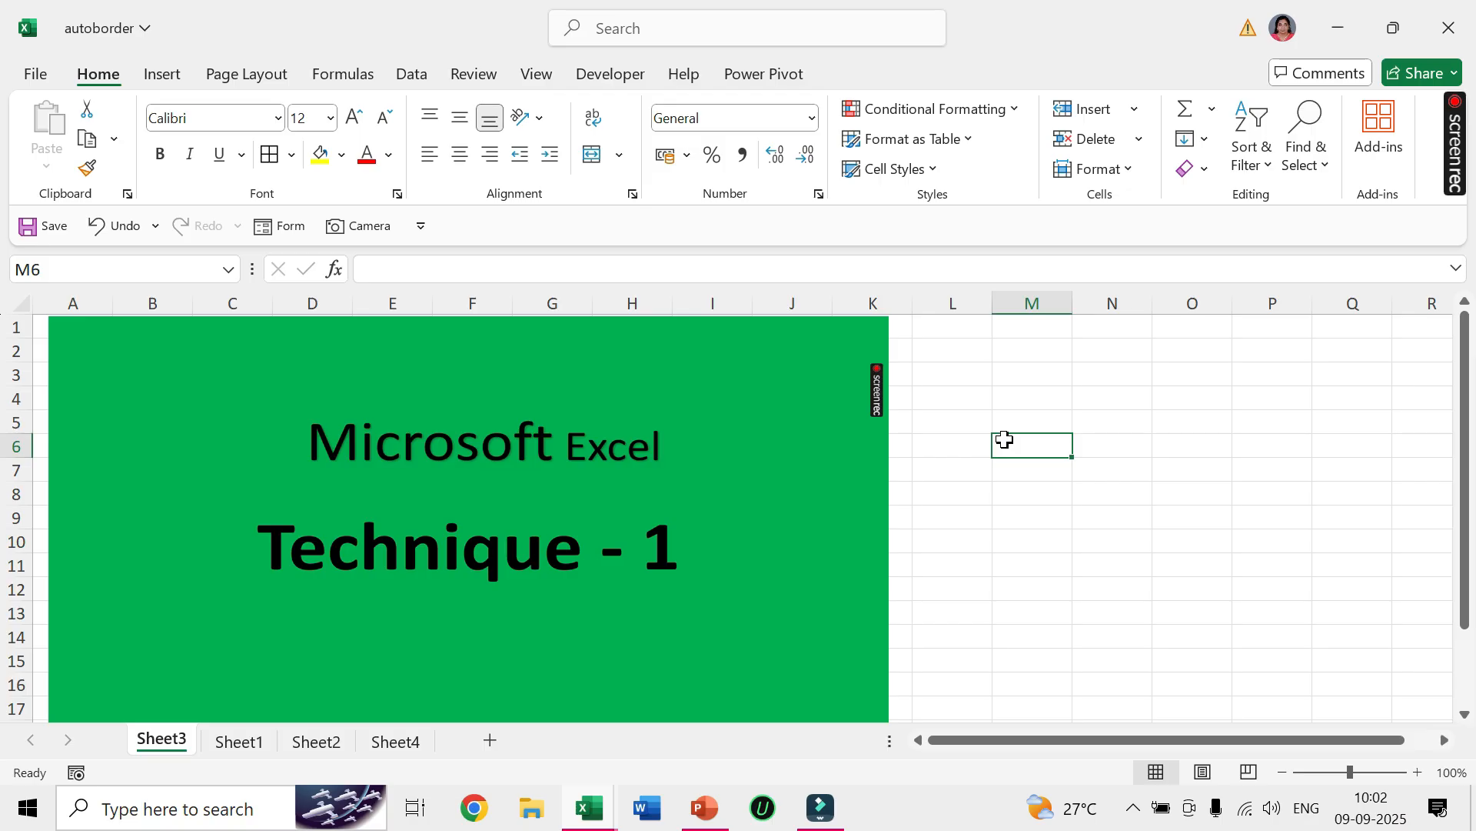
{"action": "left_click", "coordinate": [962, 578]}
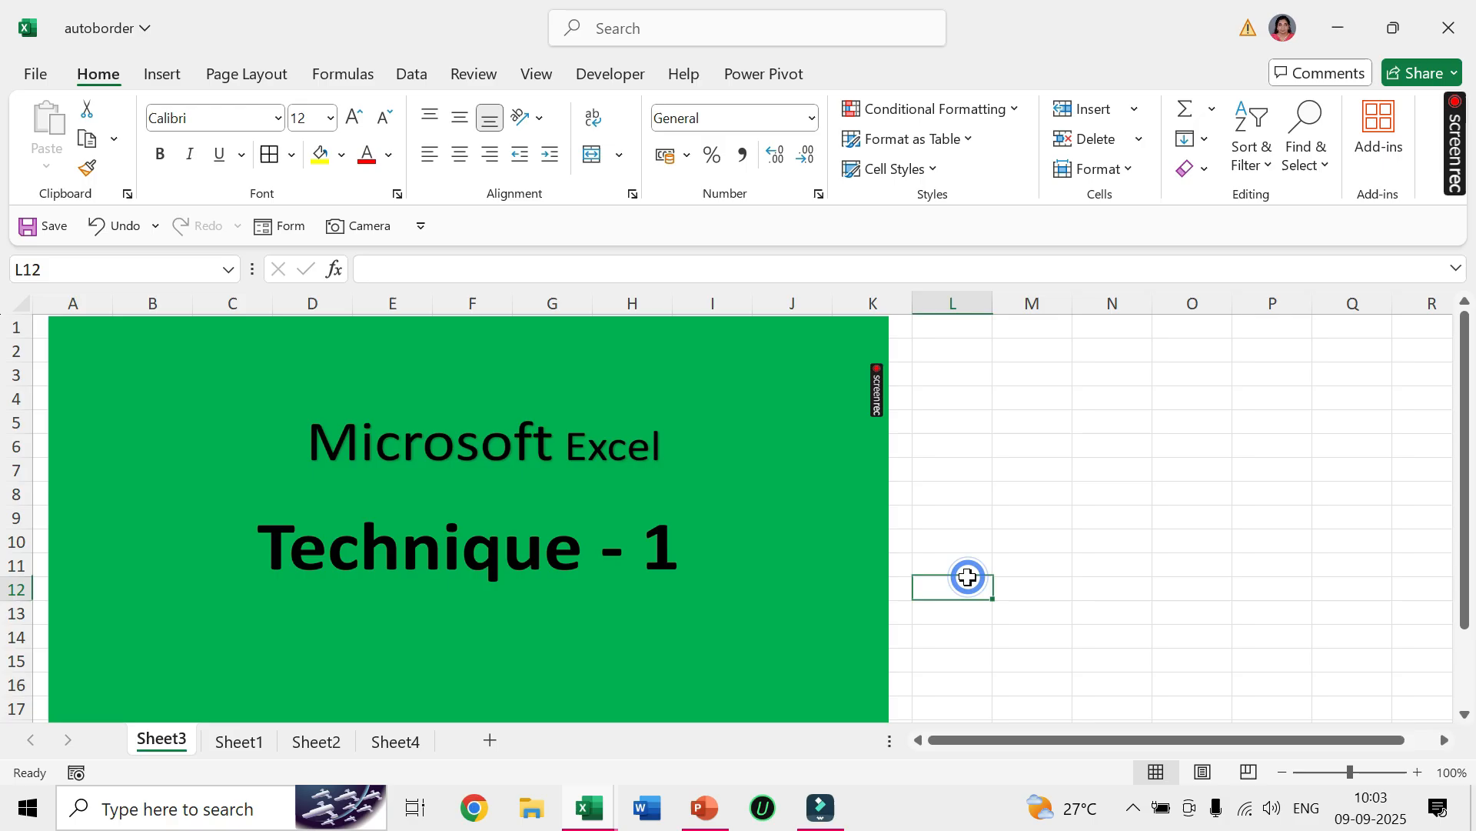
{"action": "left_click", "coordinate": [239, 742]}
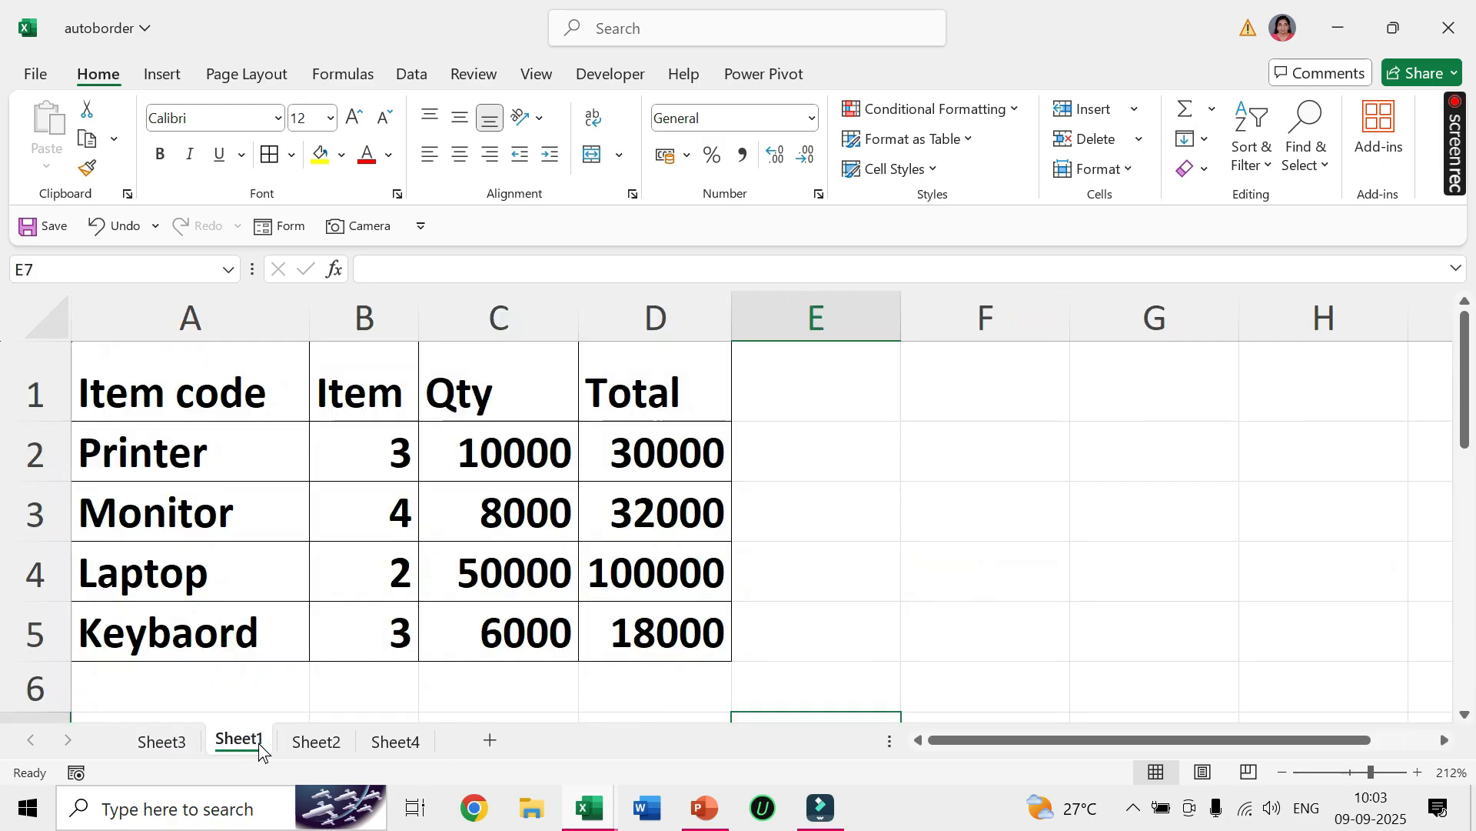